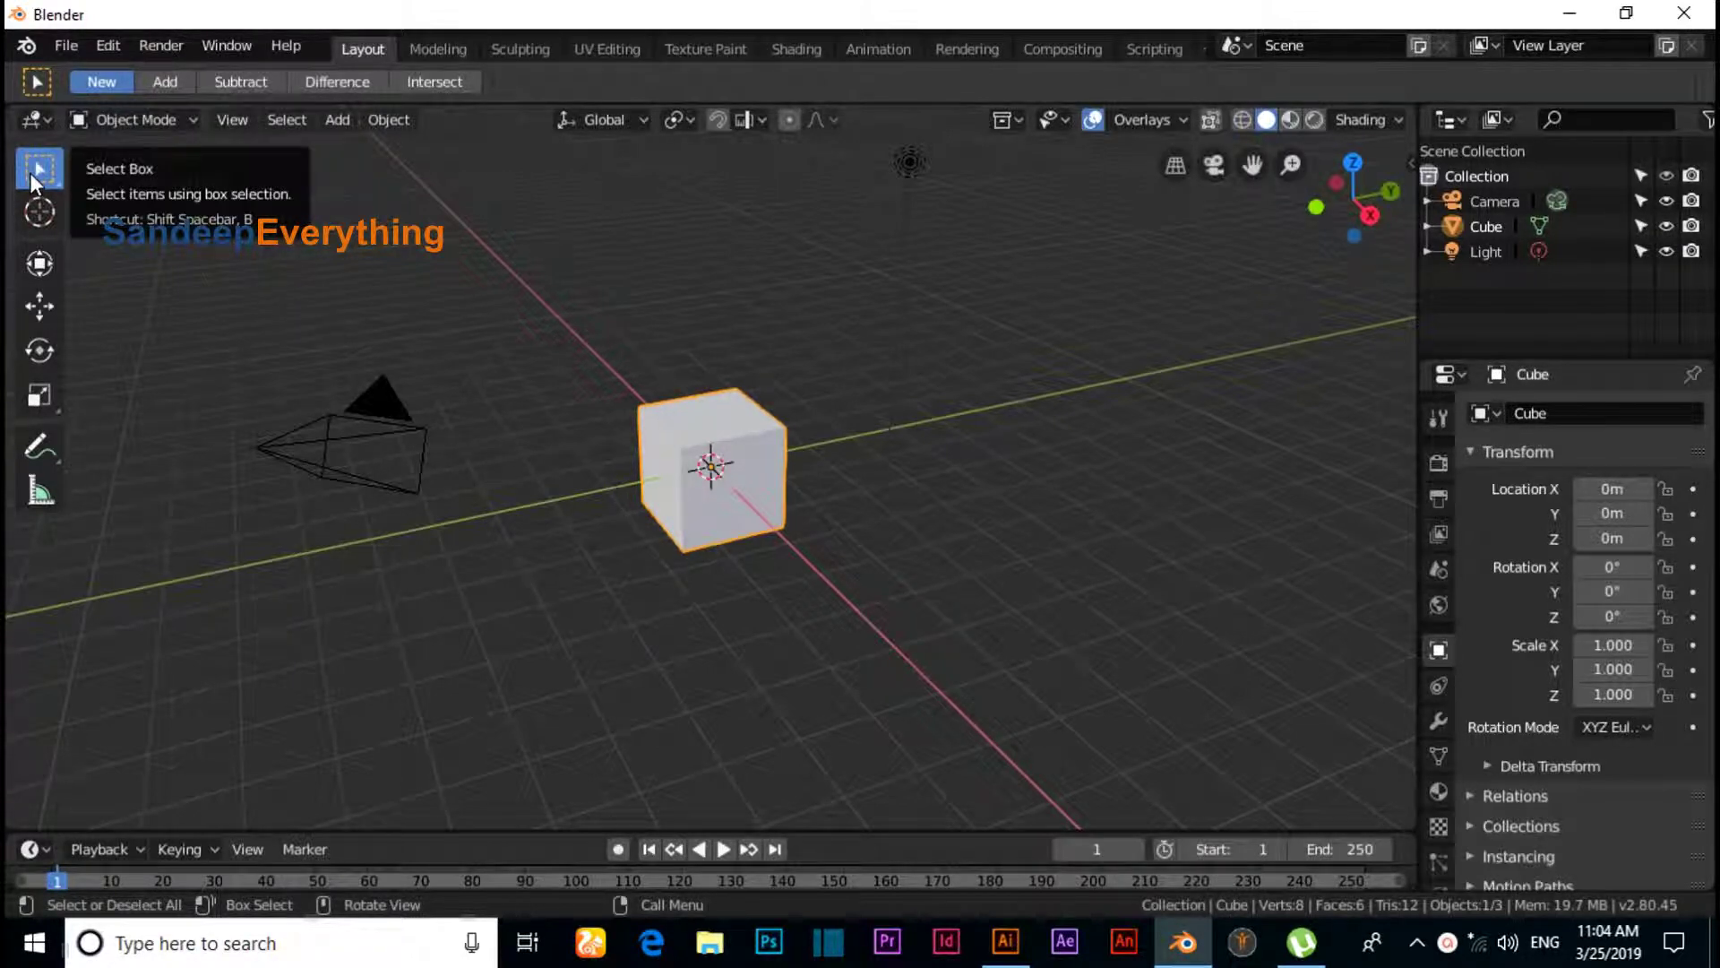
- Box-select the default cube, camera and light together and delete all three
drag(273, 139, 1082, 697)
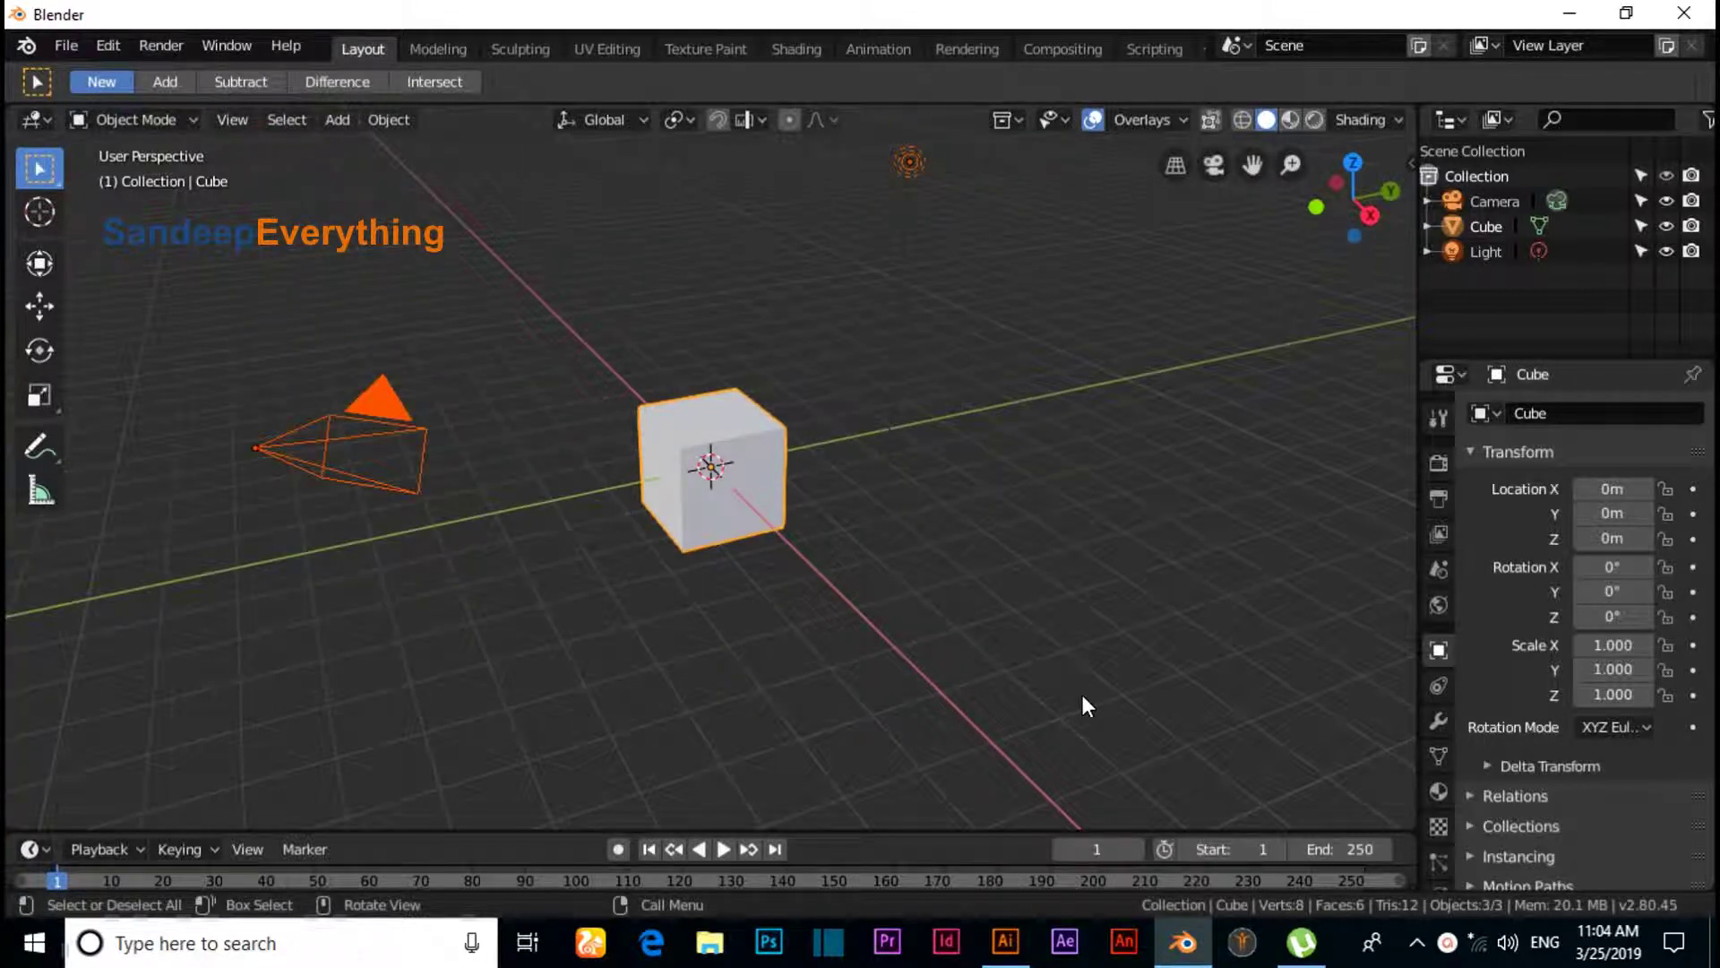
key(Delete)
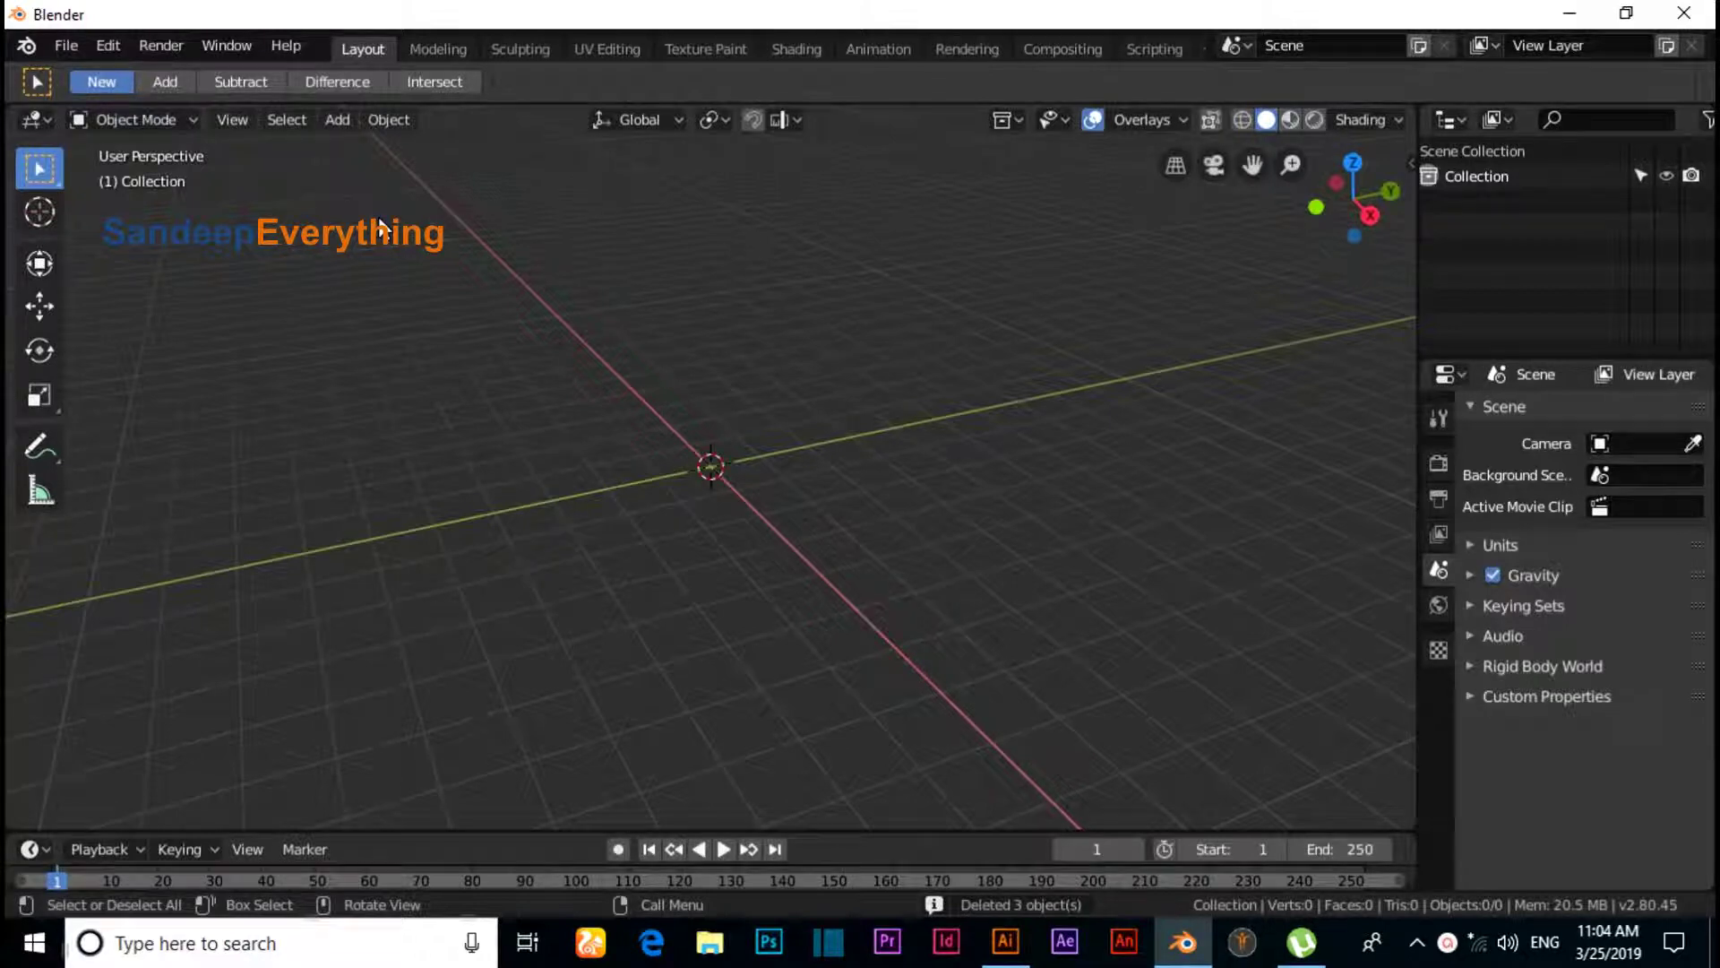
- In top view, add a cylinder at the origin and set its Vertices to 12
key(KP_7)
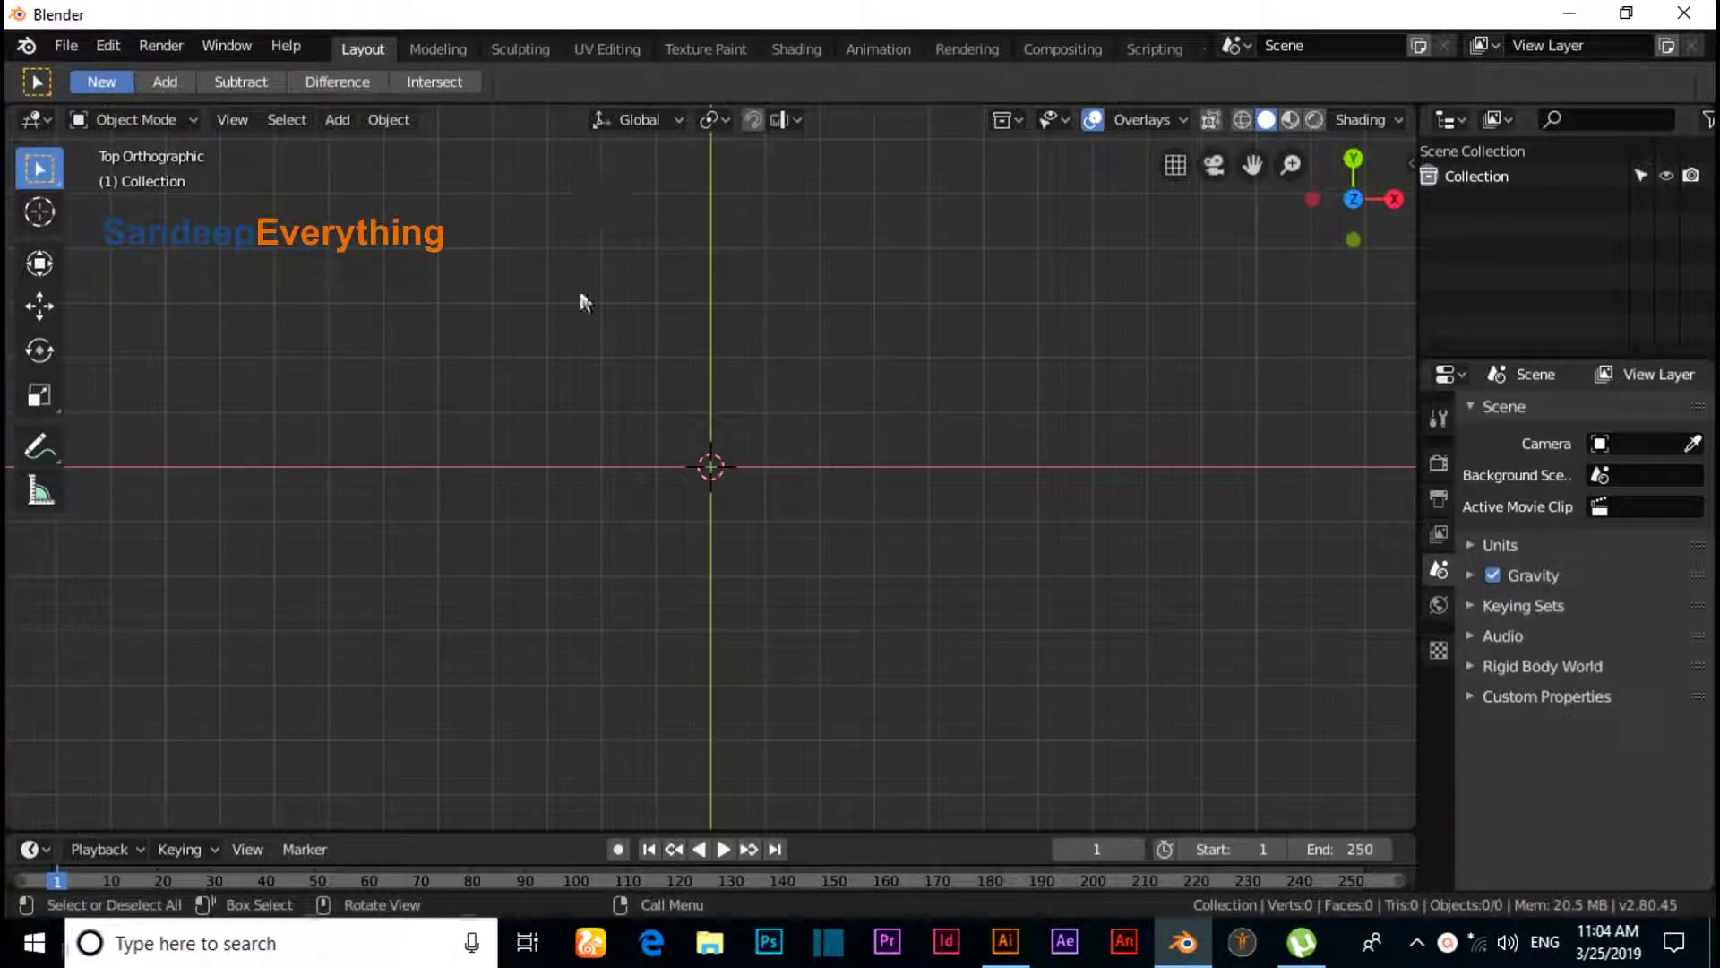
click(331, 124)
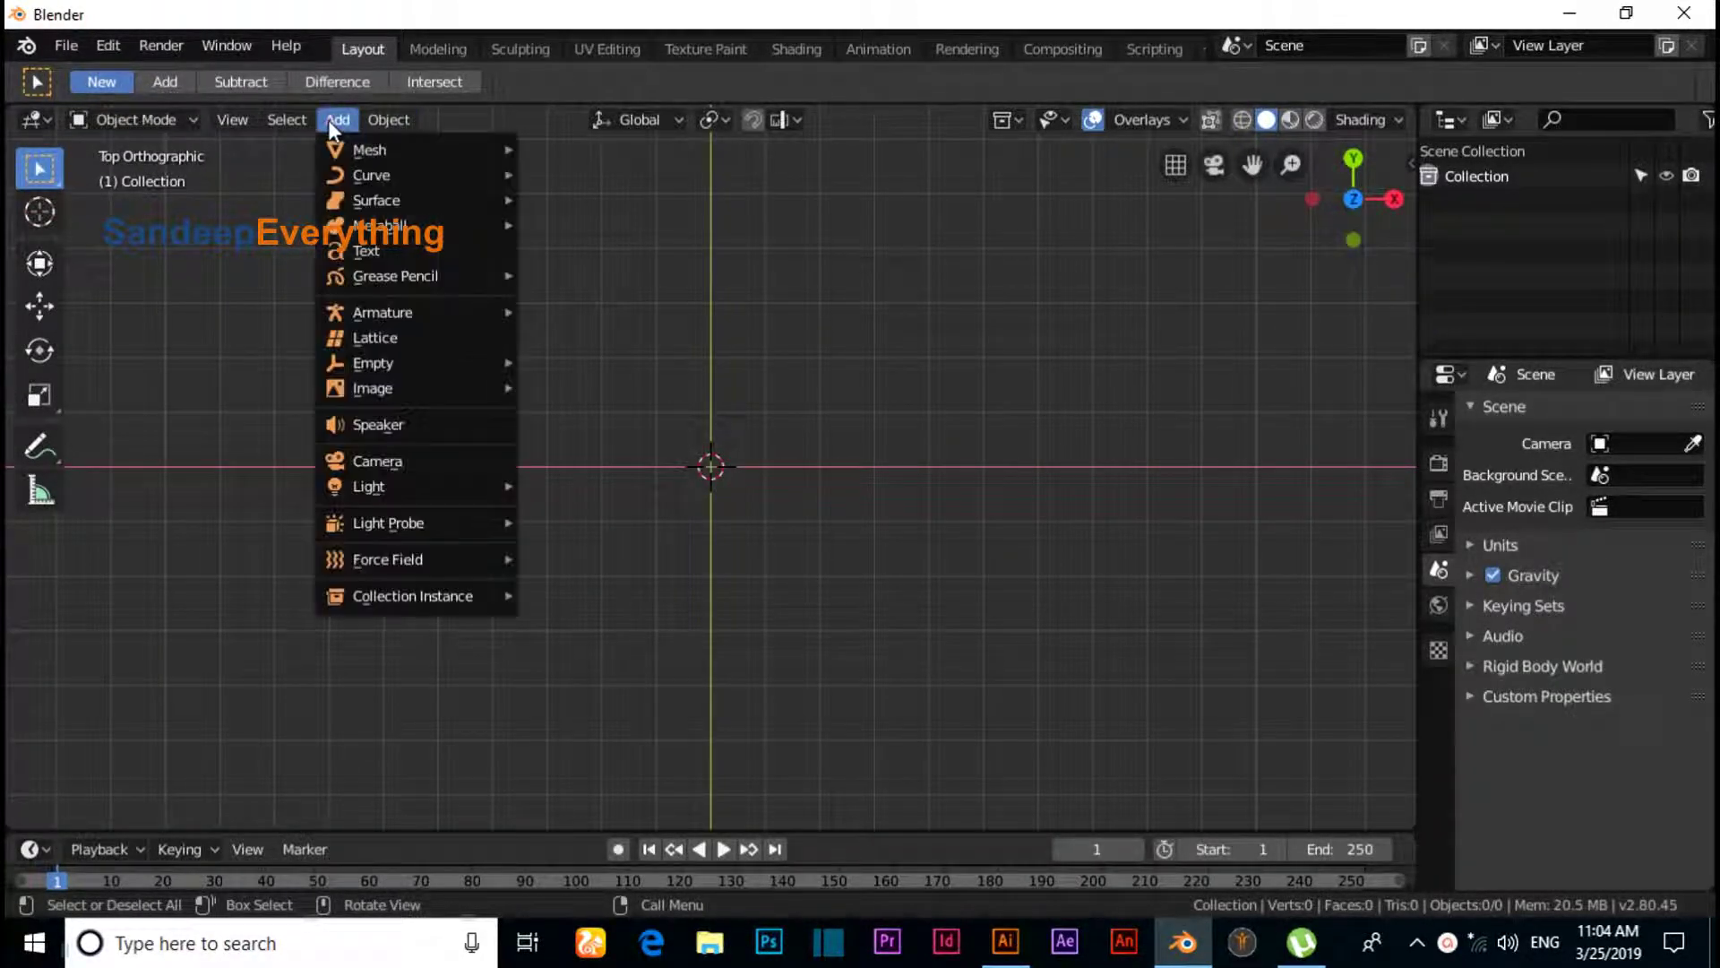
mouse_move(341, 147)
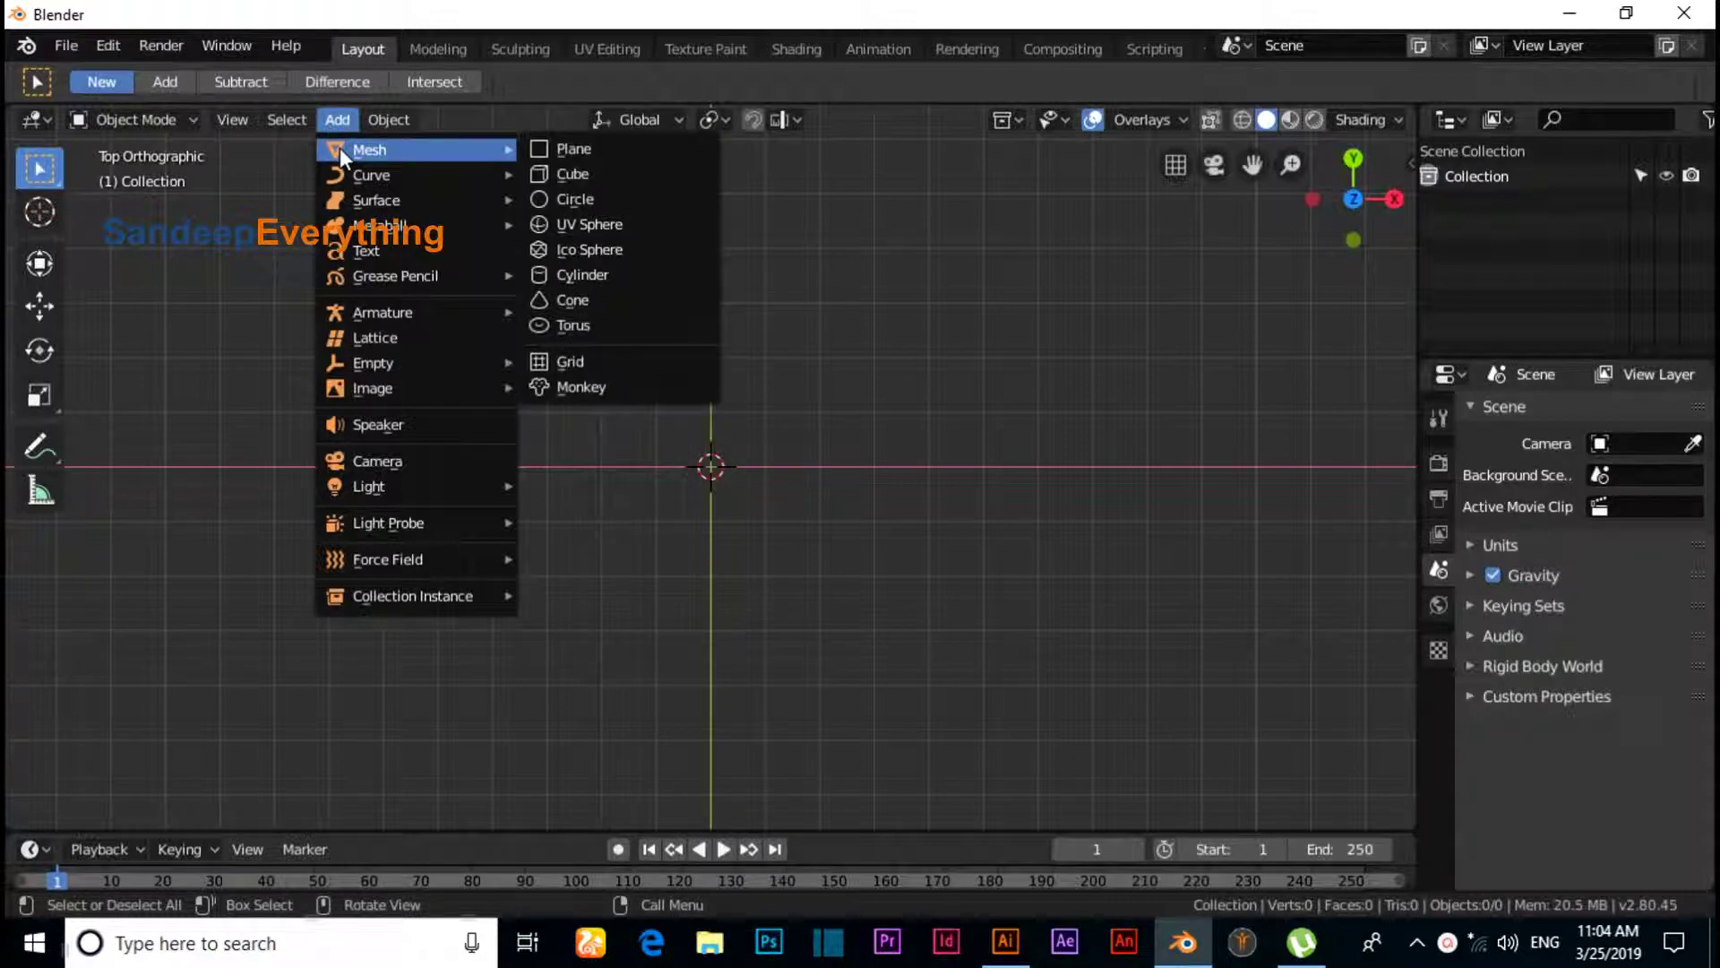
click(638, 278)
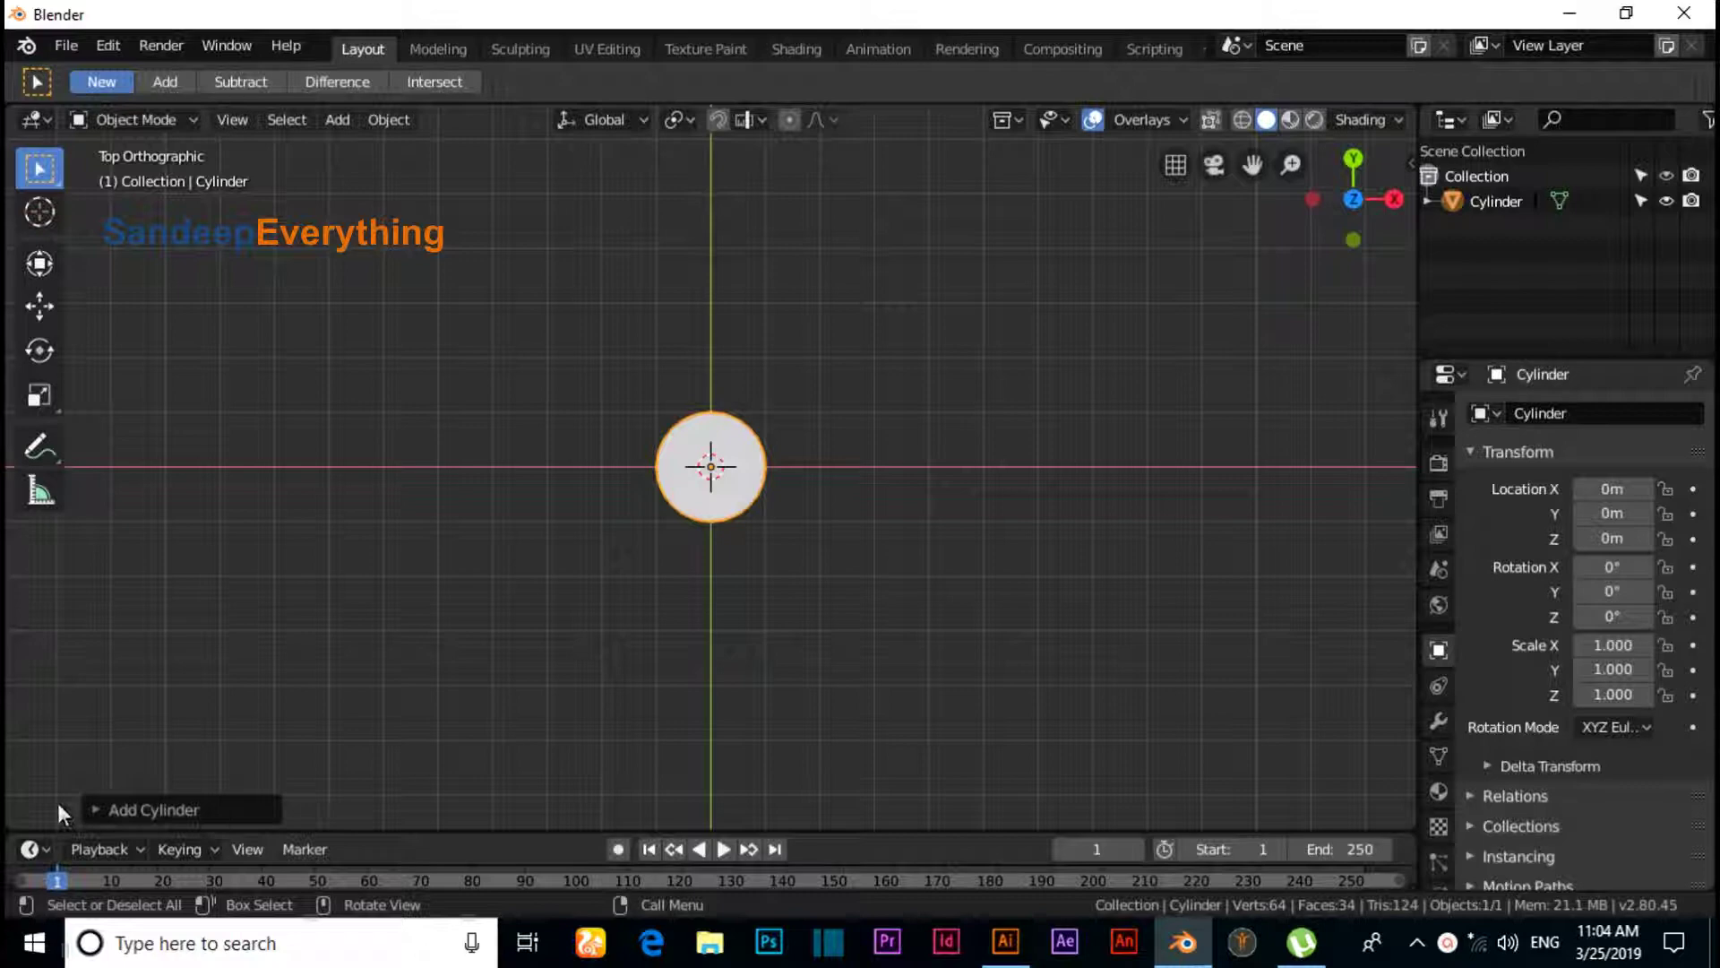
click(106, 810)
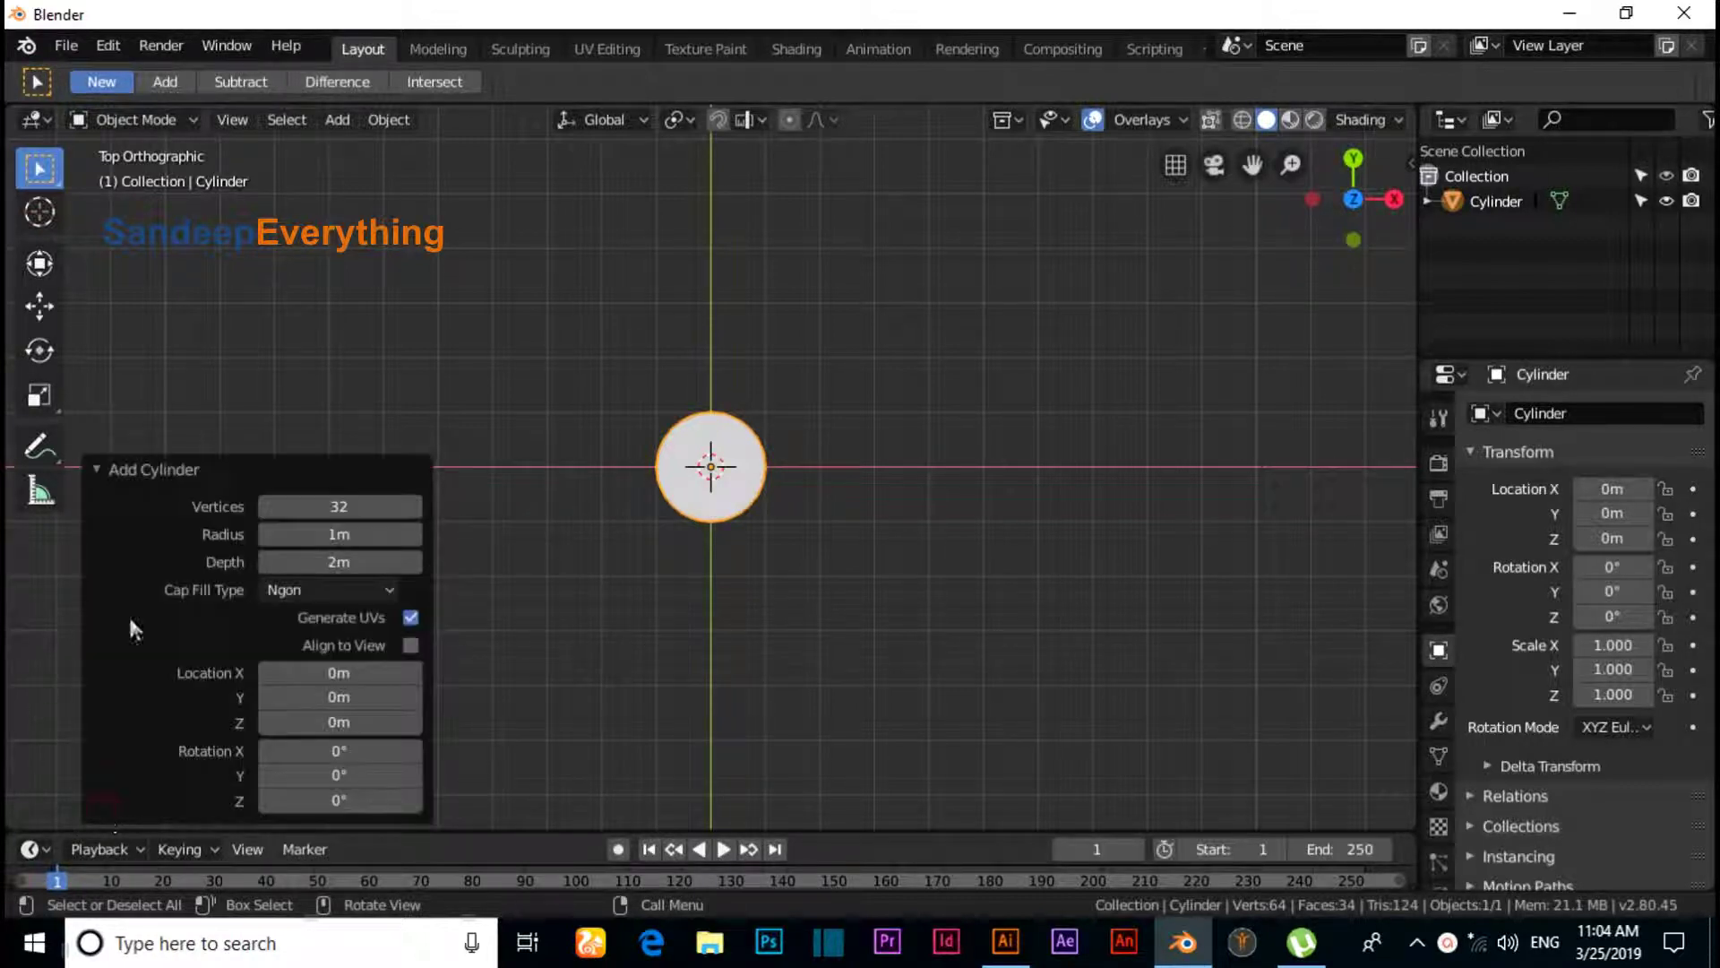
click(299, 515)
text(1)
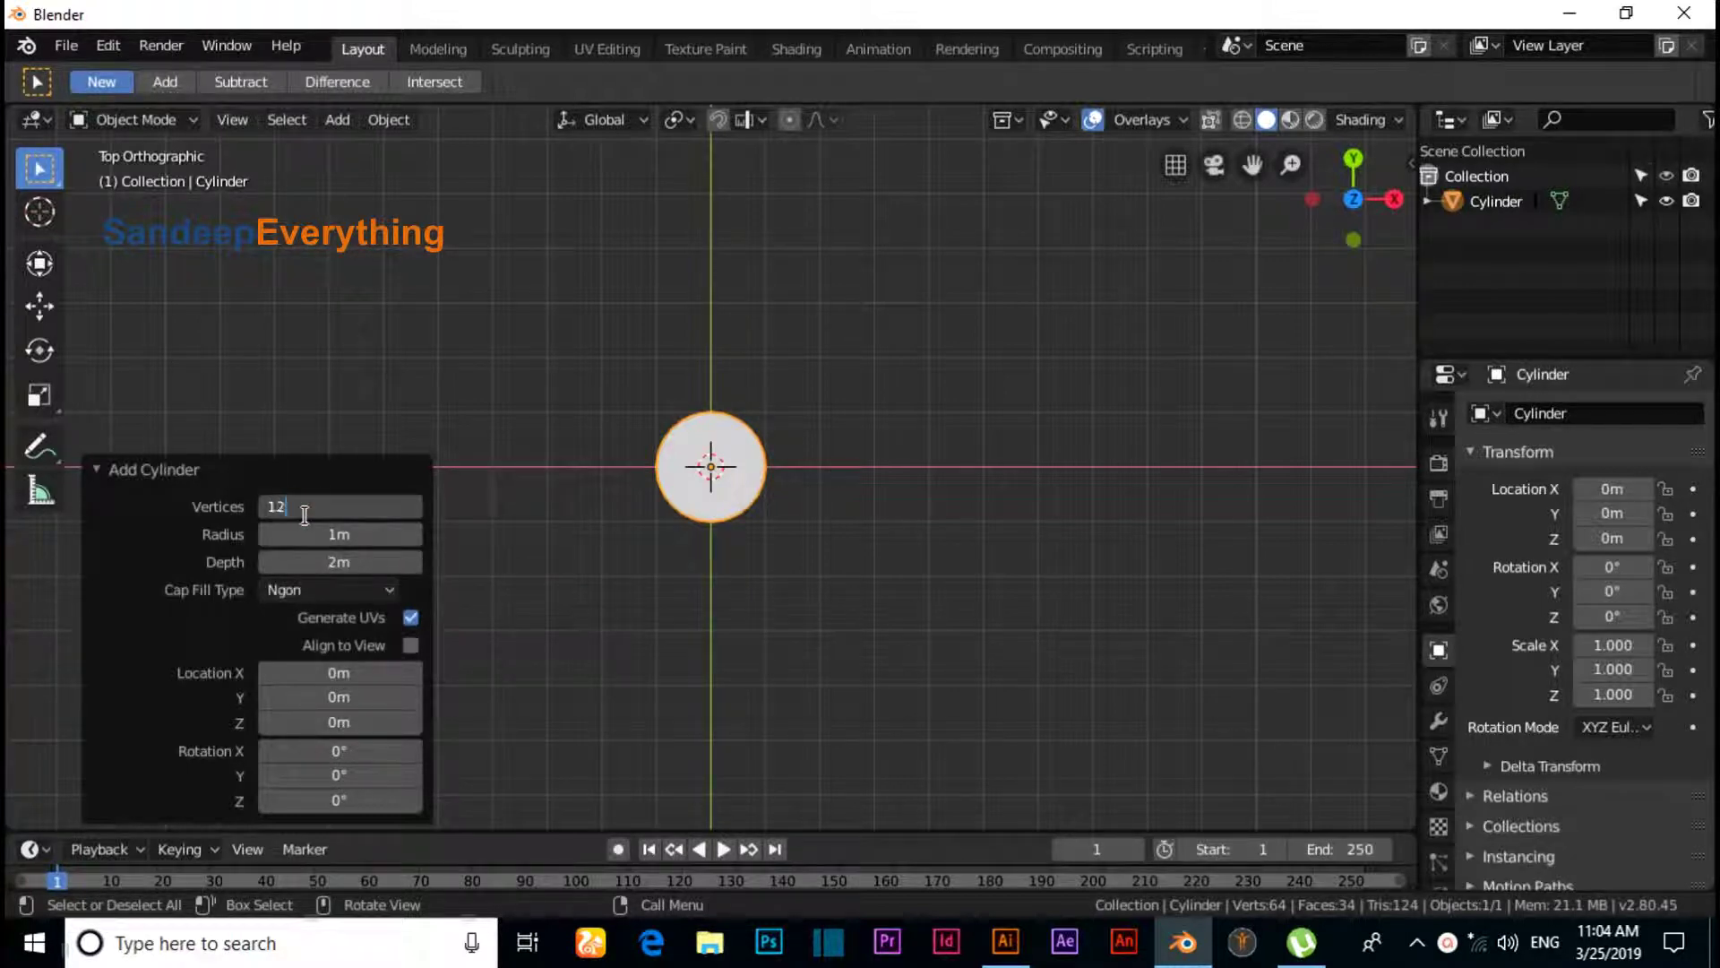
key(Return)
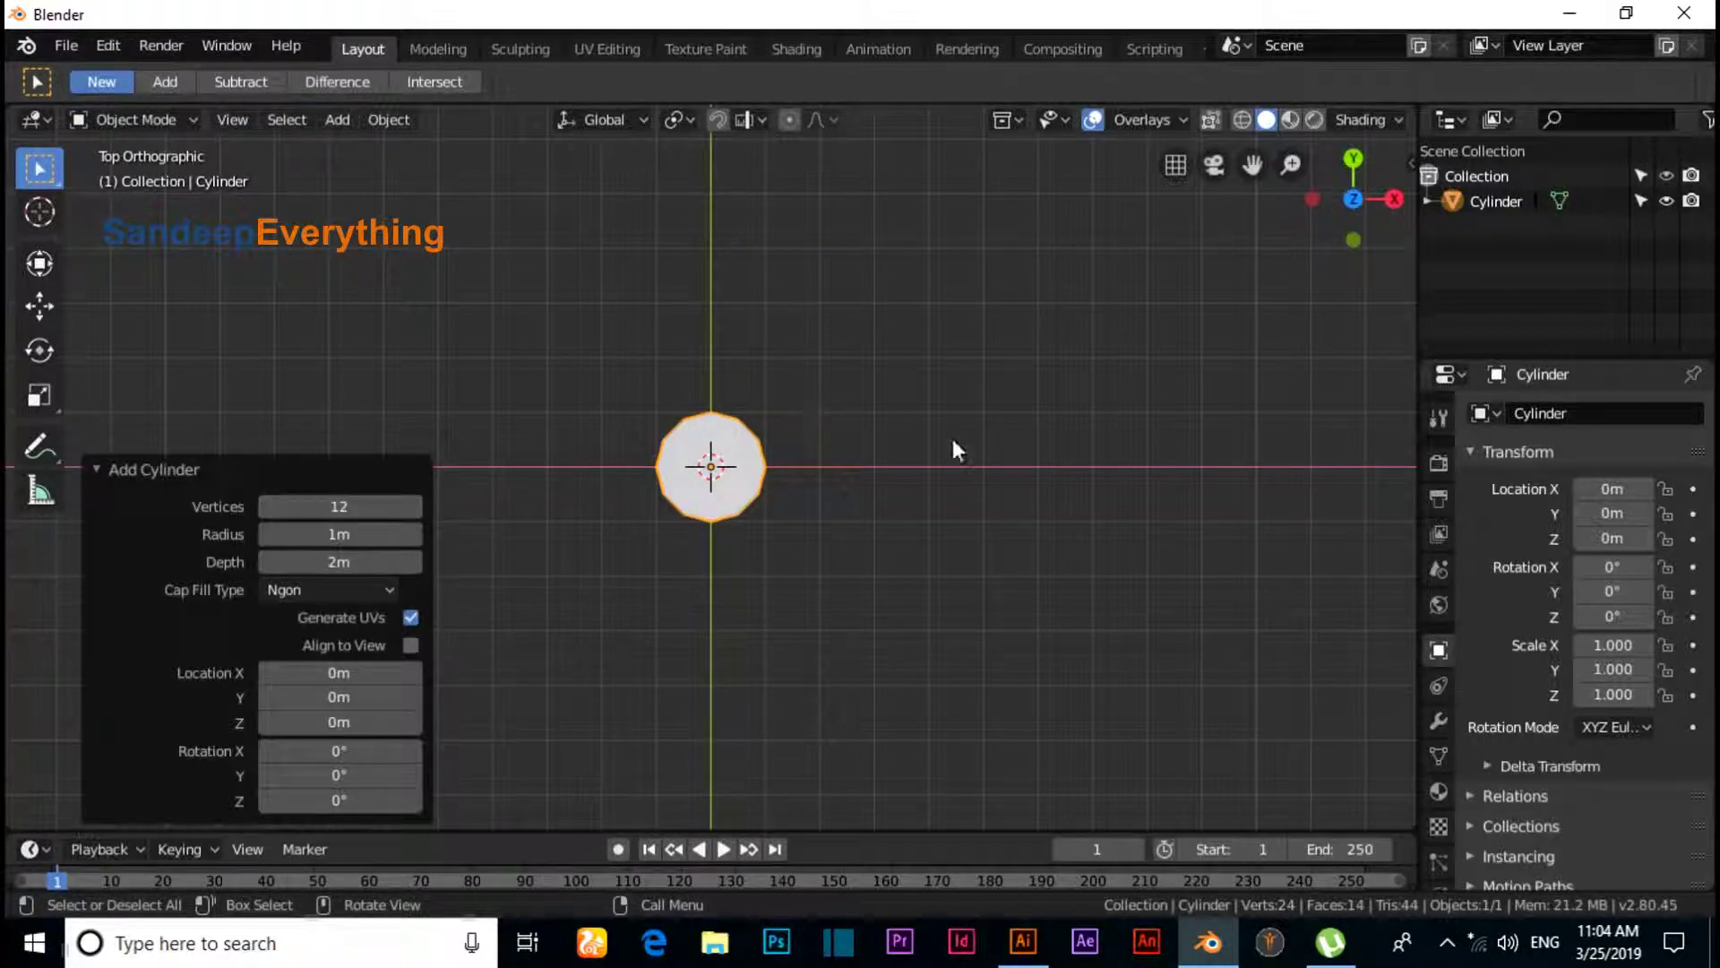
- Switch the cylinder into Edit Mode and deselect all its vertices
scroll(759, 446, up, 5)
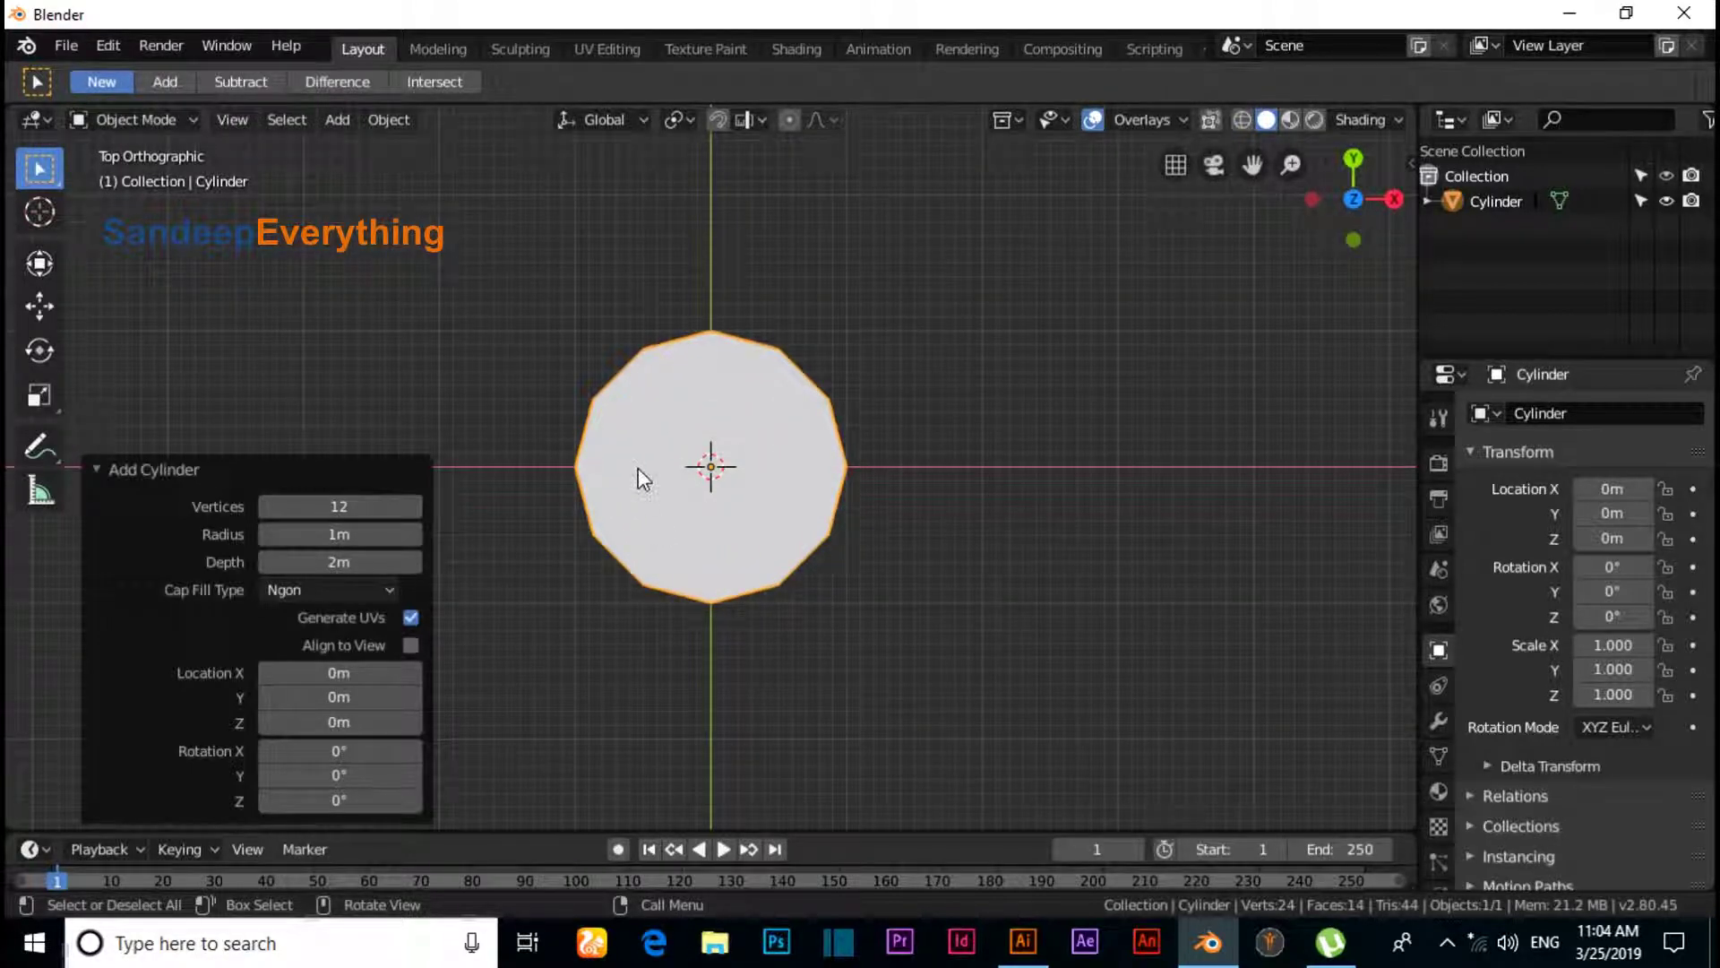
scroll(638, 468, up, 1)
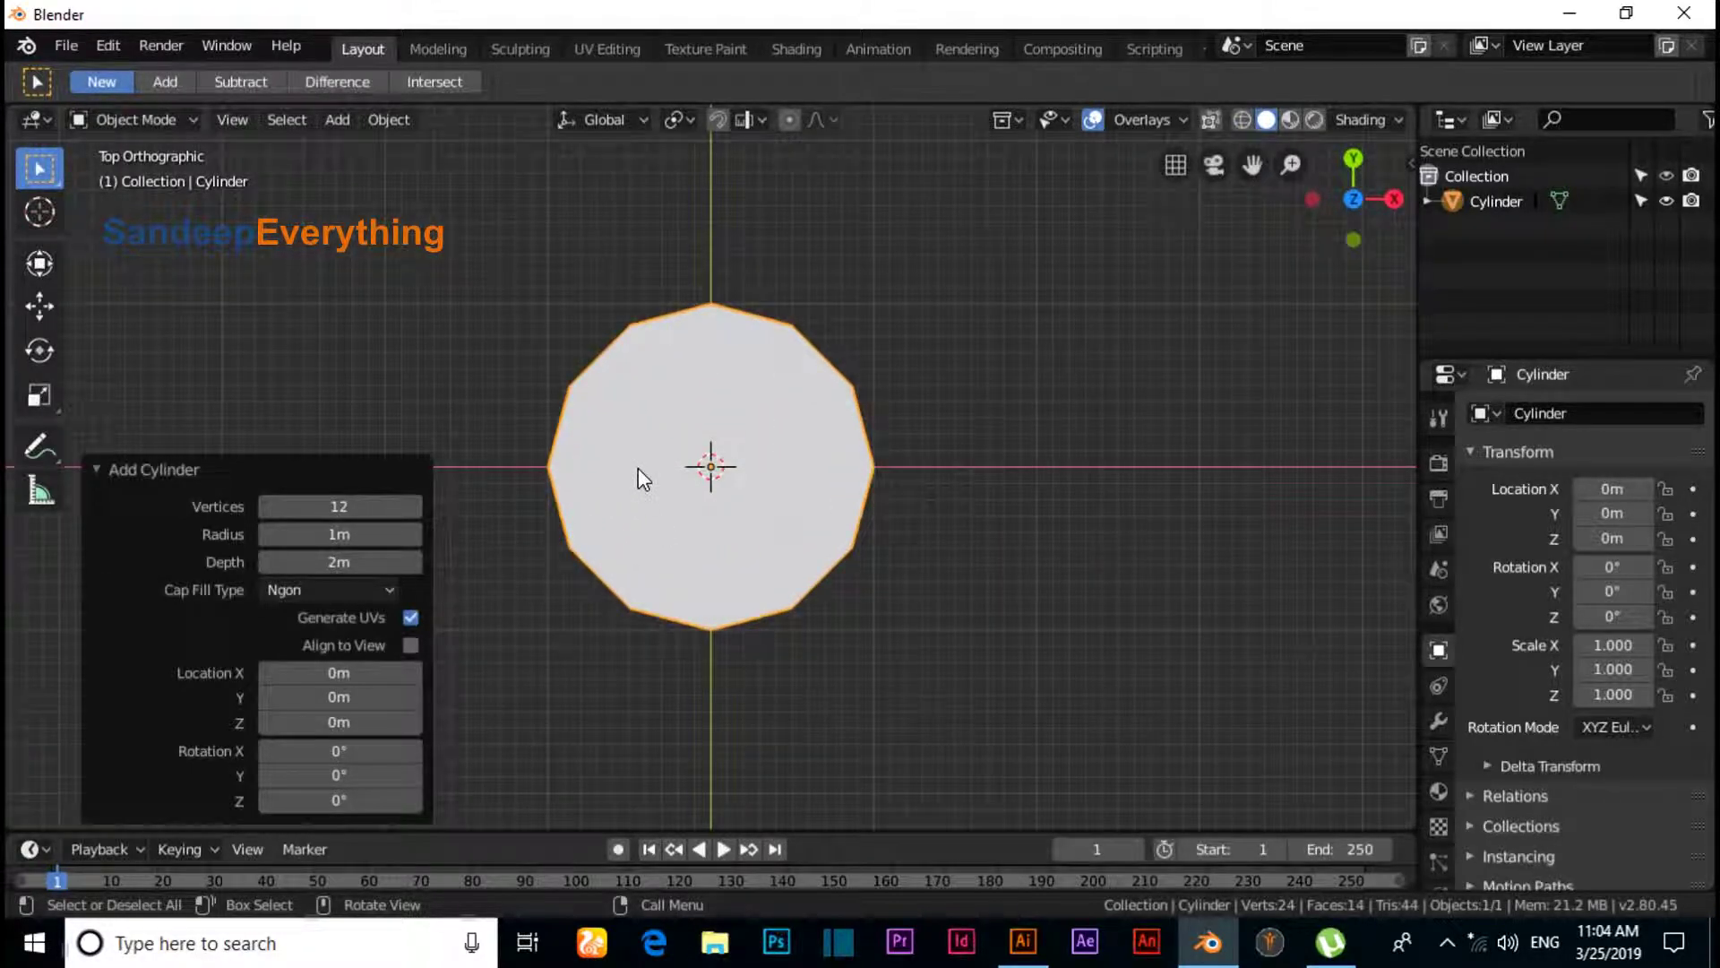
click(153, 116)
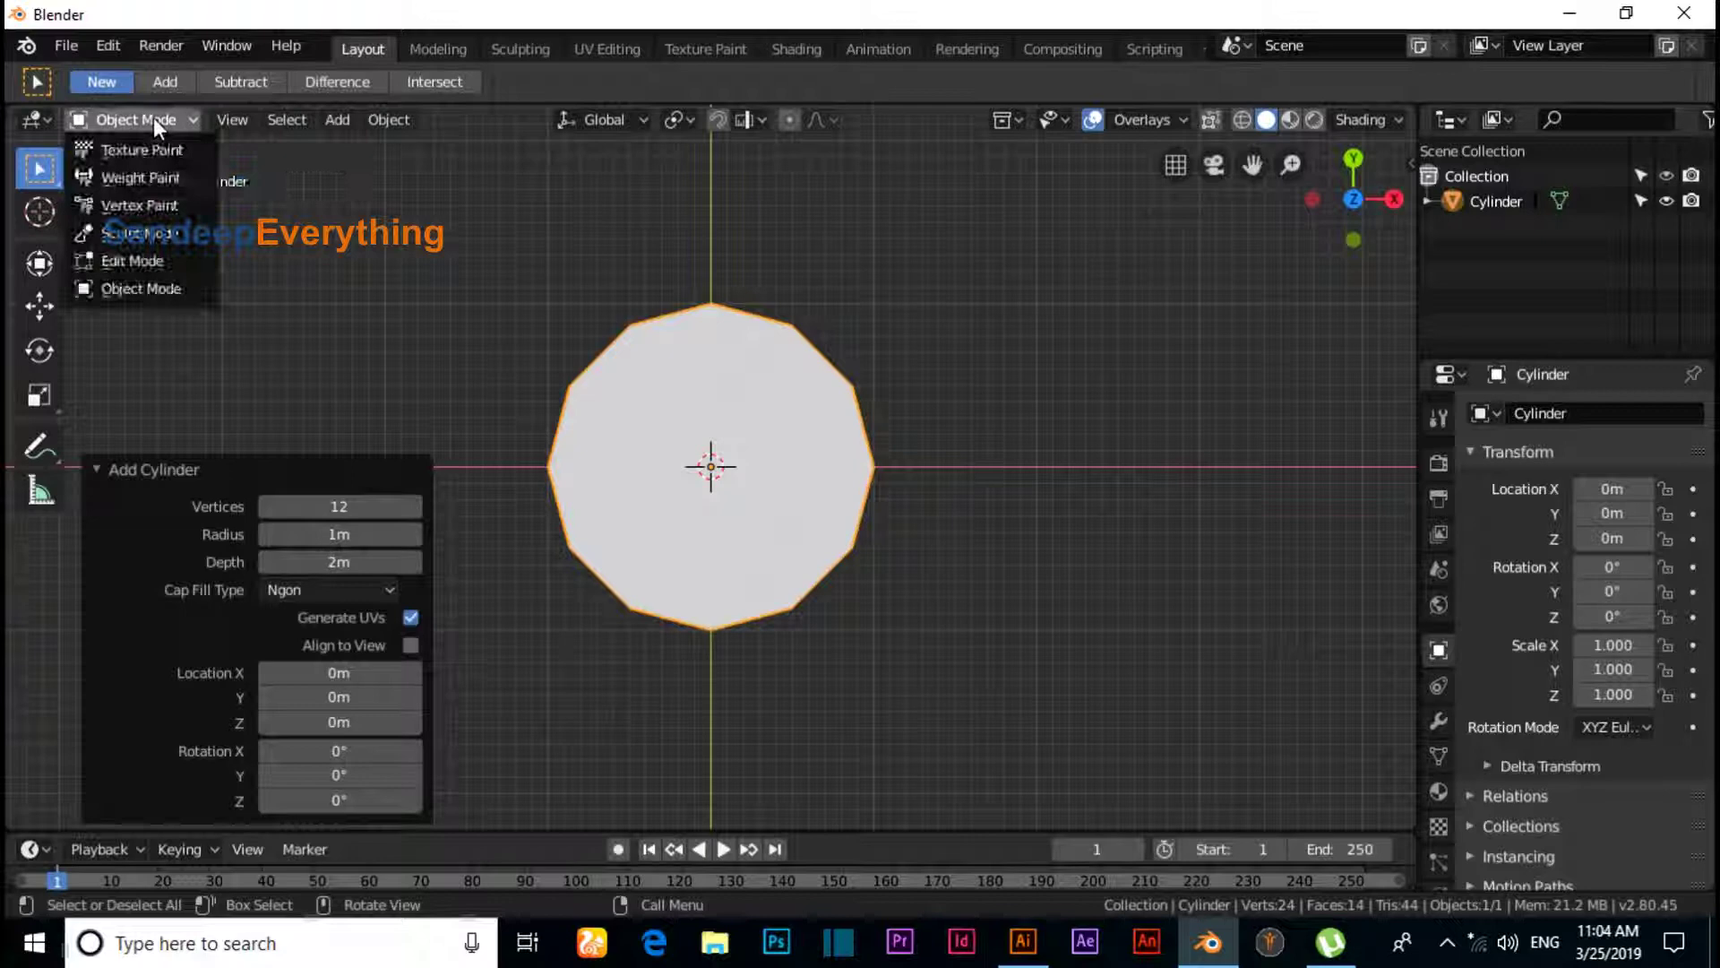
click(154, 117)
click(125, 123)
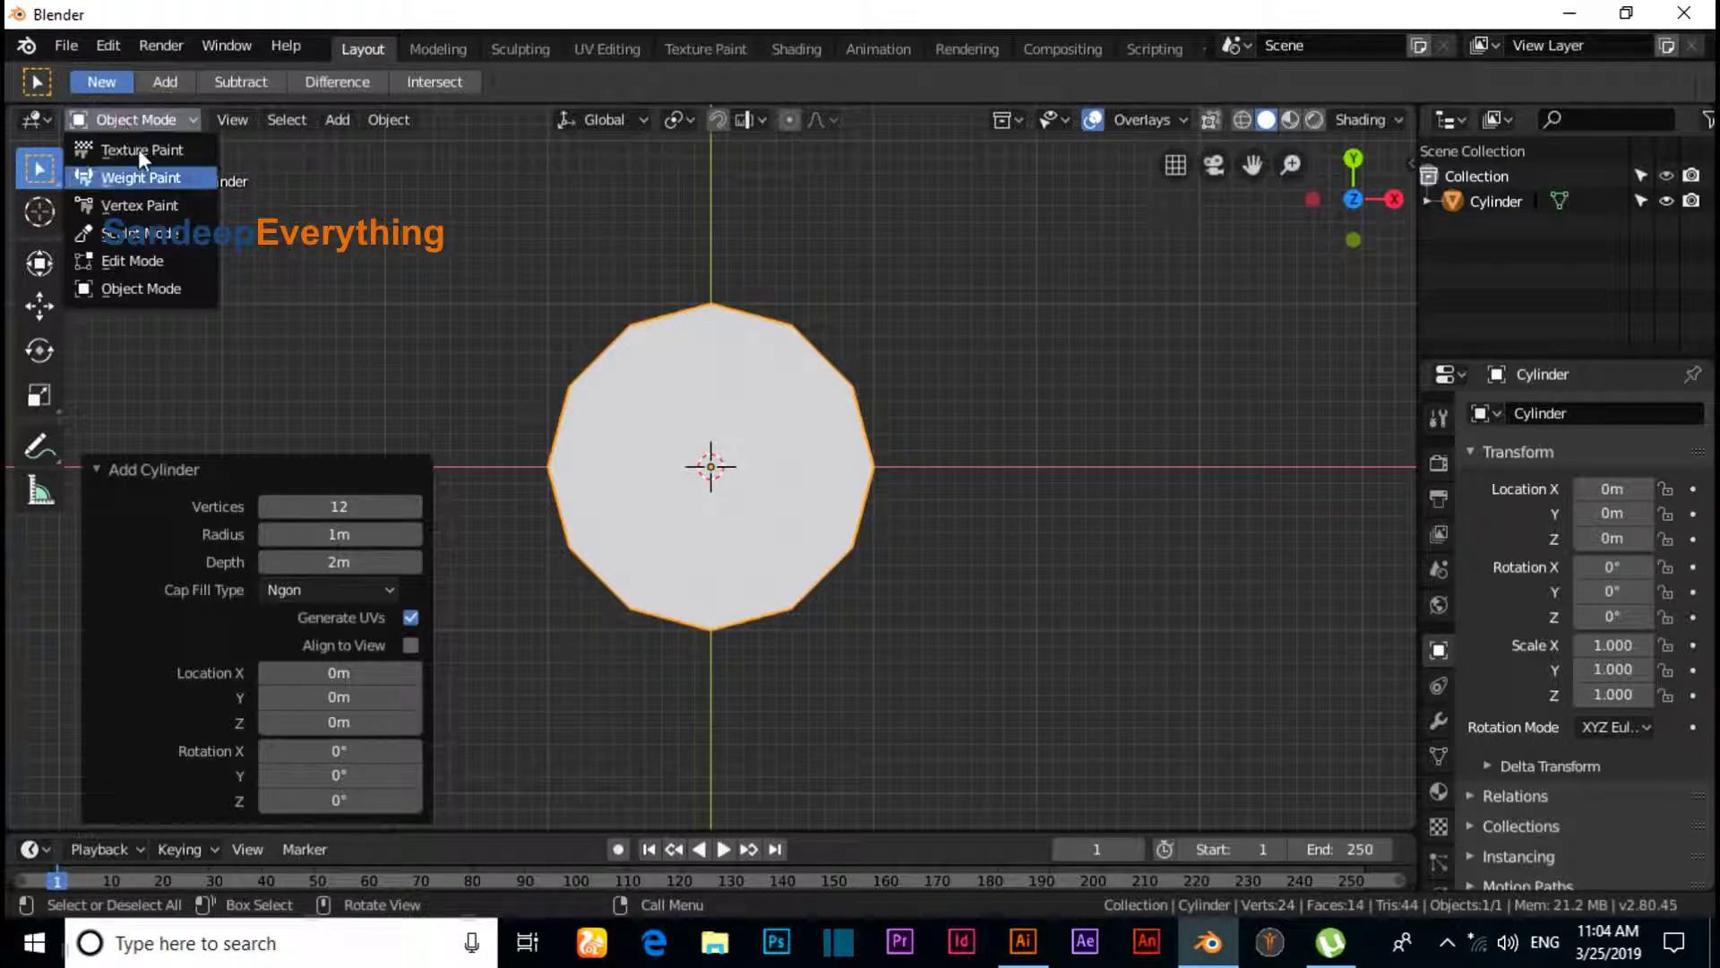
click(154, 264)
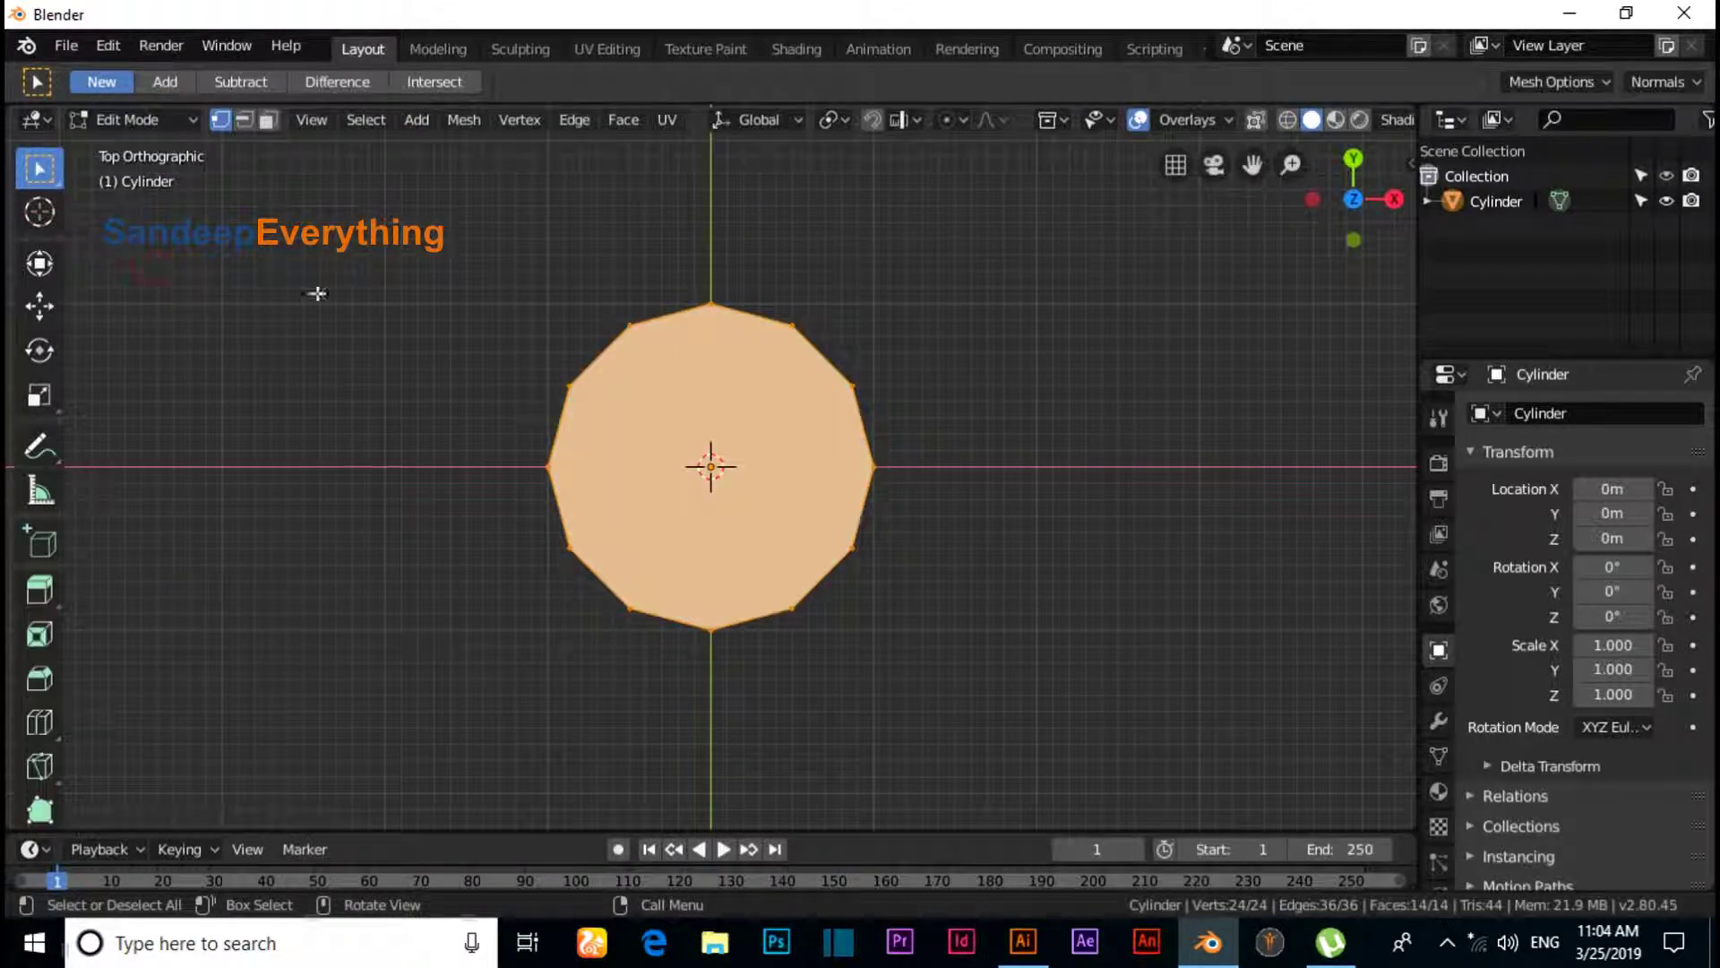
click(360, 278)
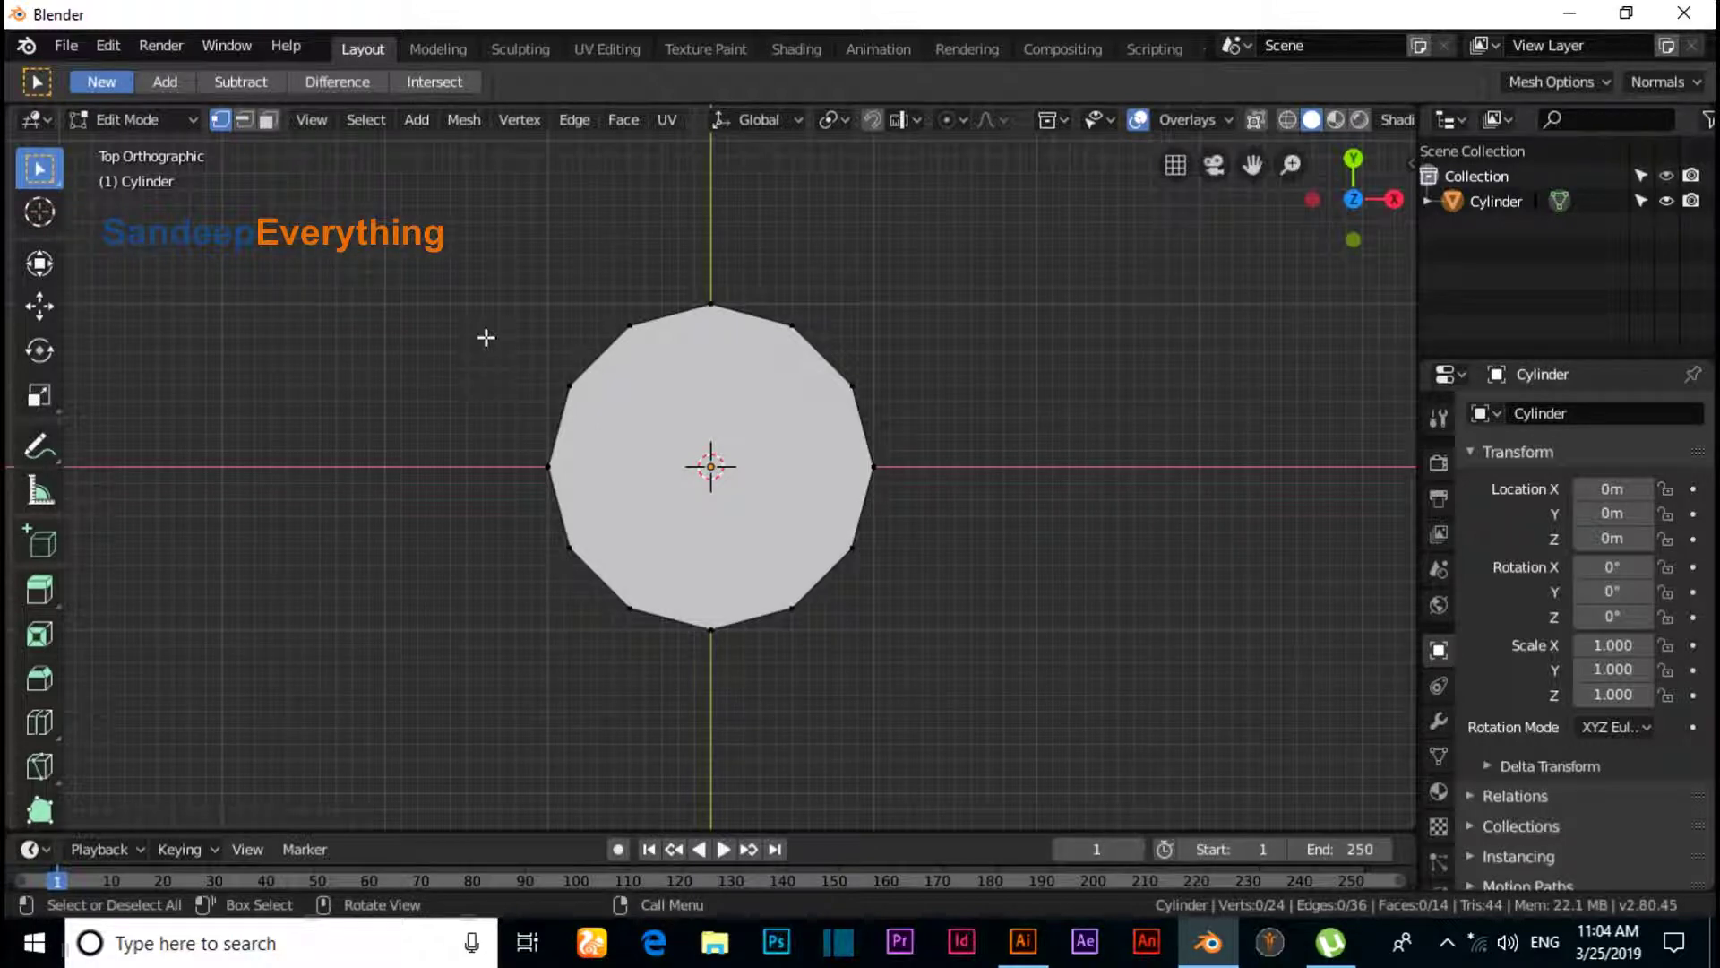
- Select every other vertex around the top rim, six vertices in total
scroll(600, 352, up, 1)
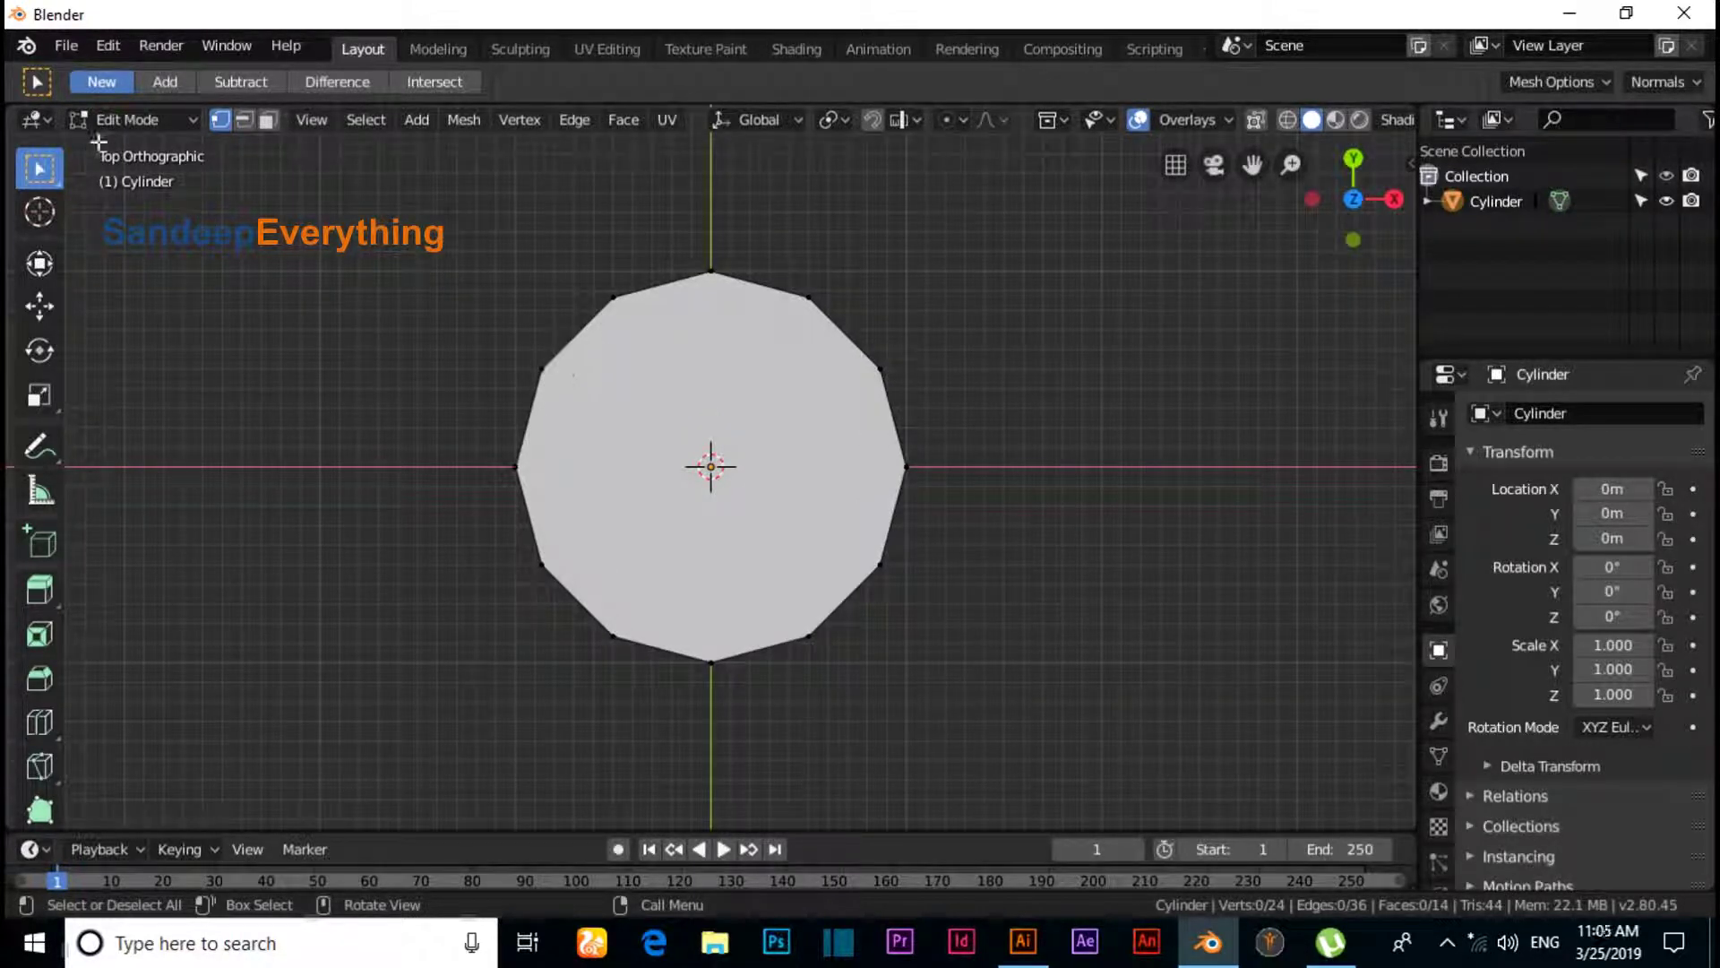
click(542, 370)
shift+click(715, 271)
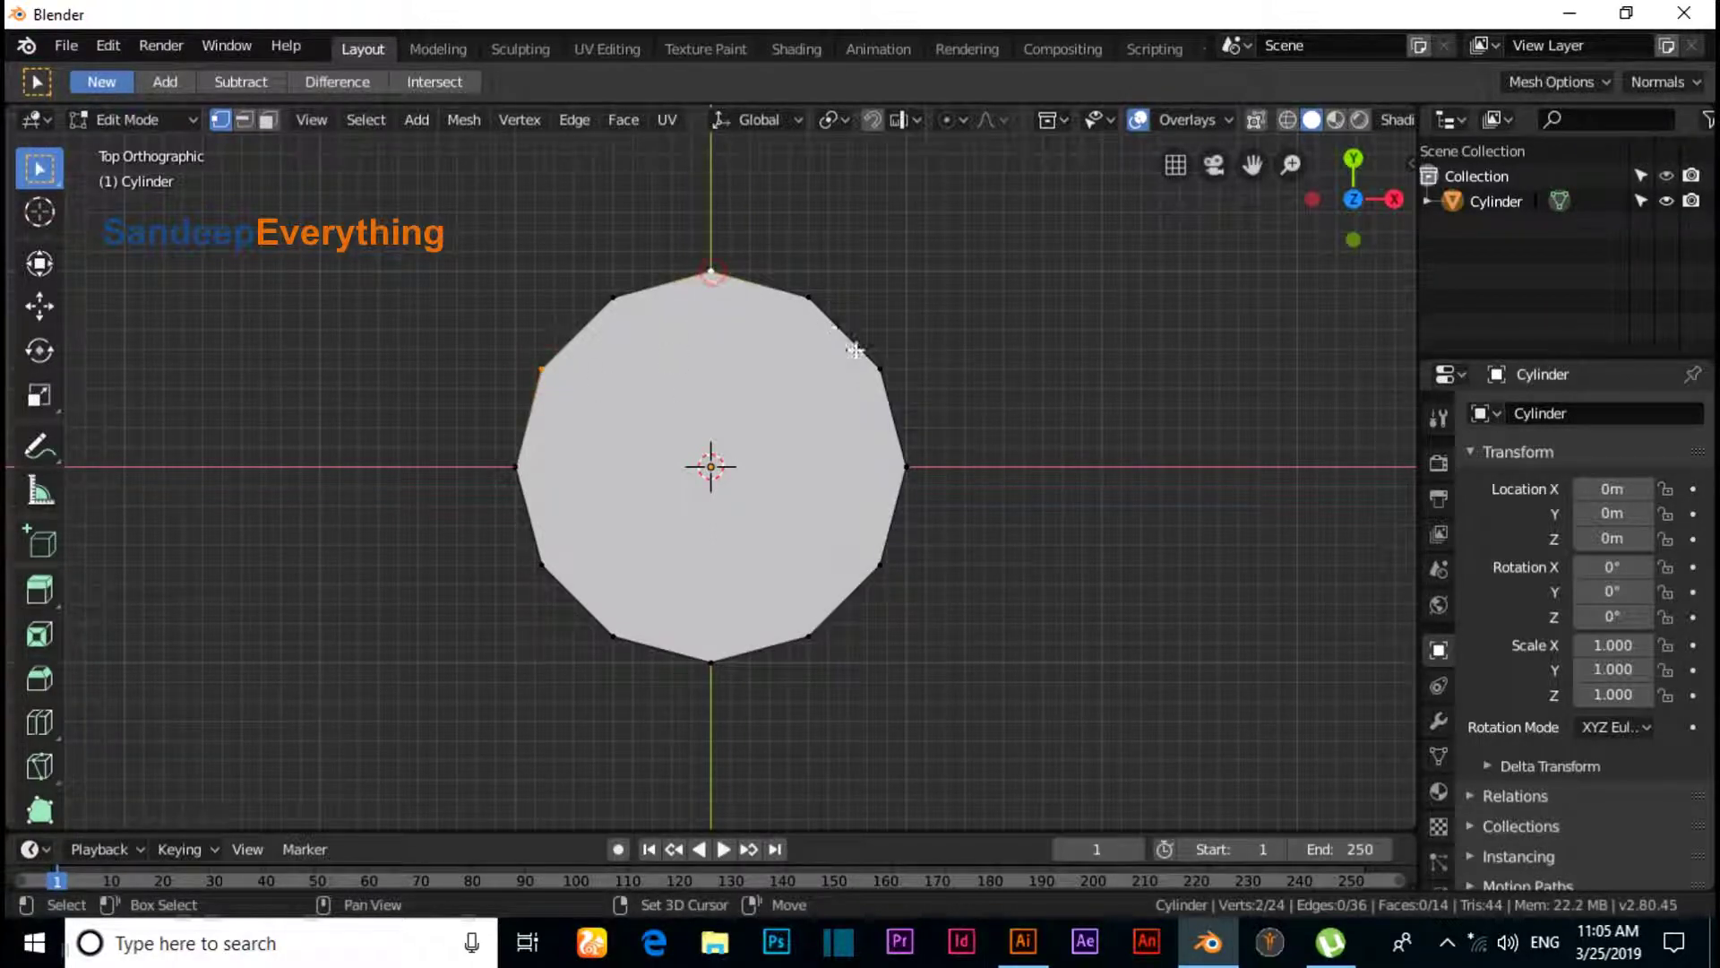
shift+click(882, 370)
shift+click(878, 564)
shift+click(709, 661)
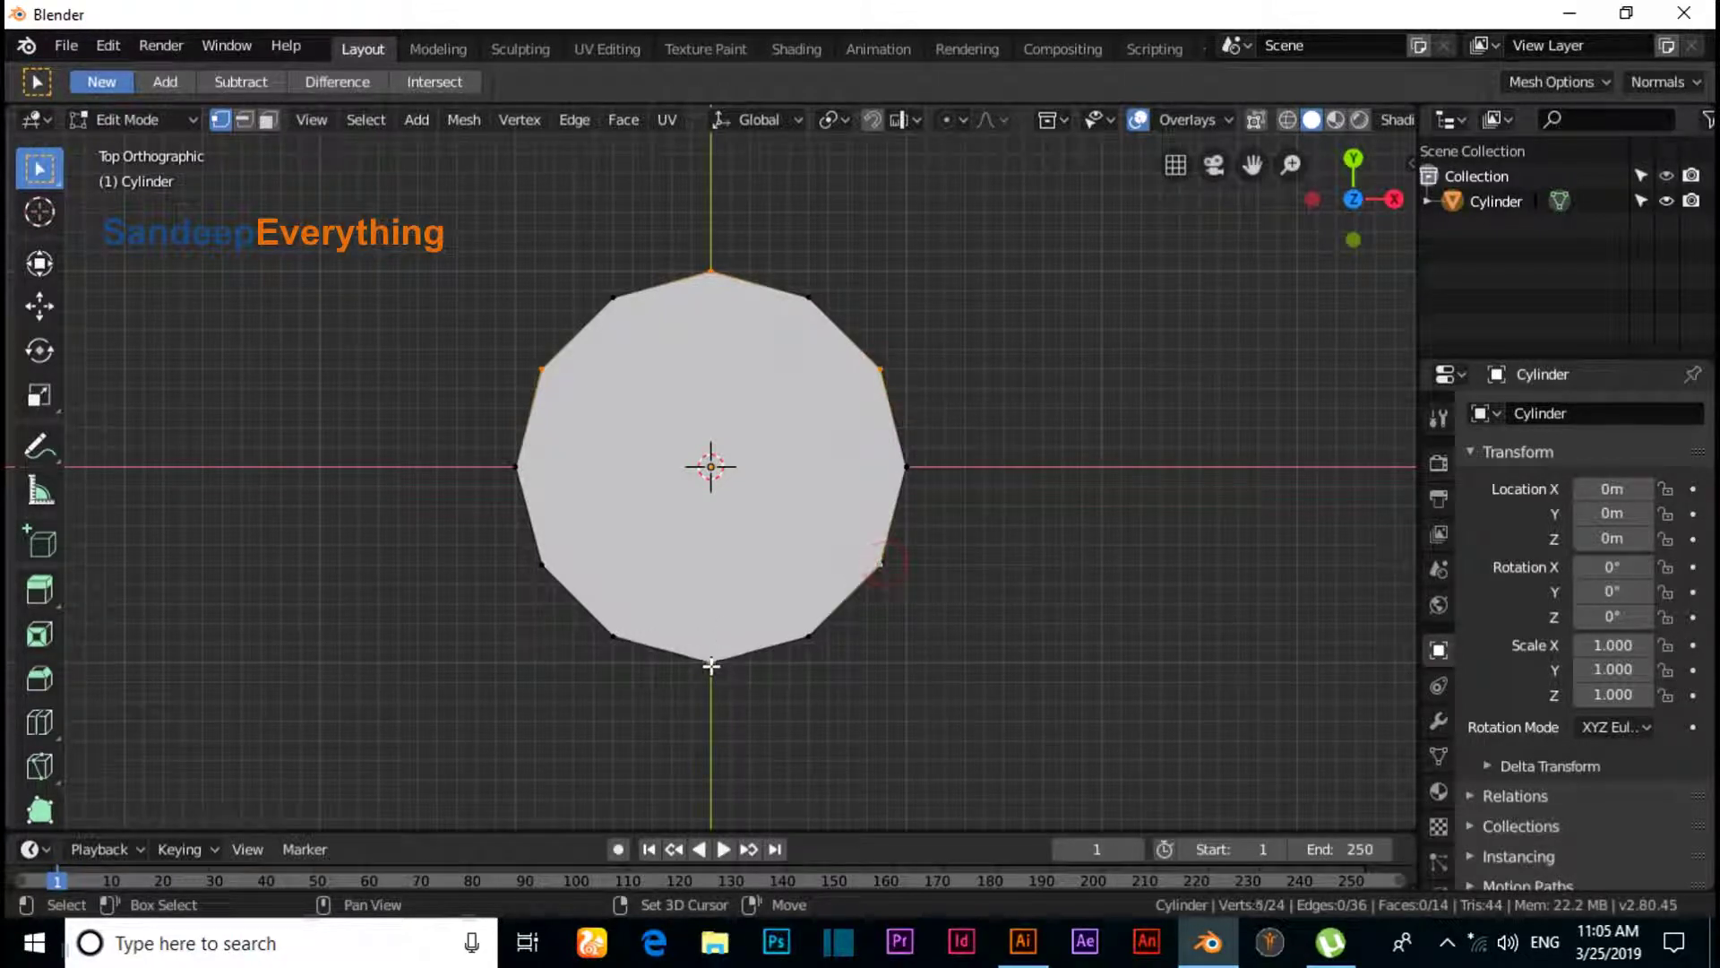
shift+click(549, 568)
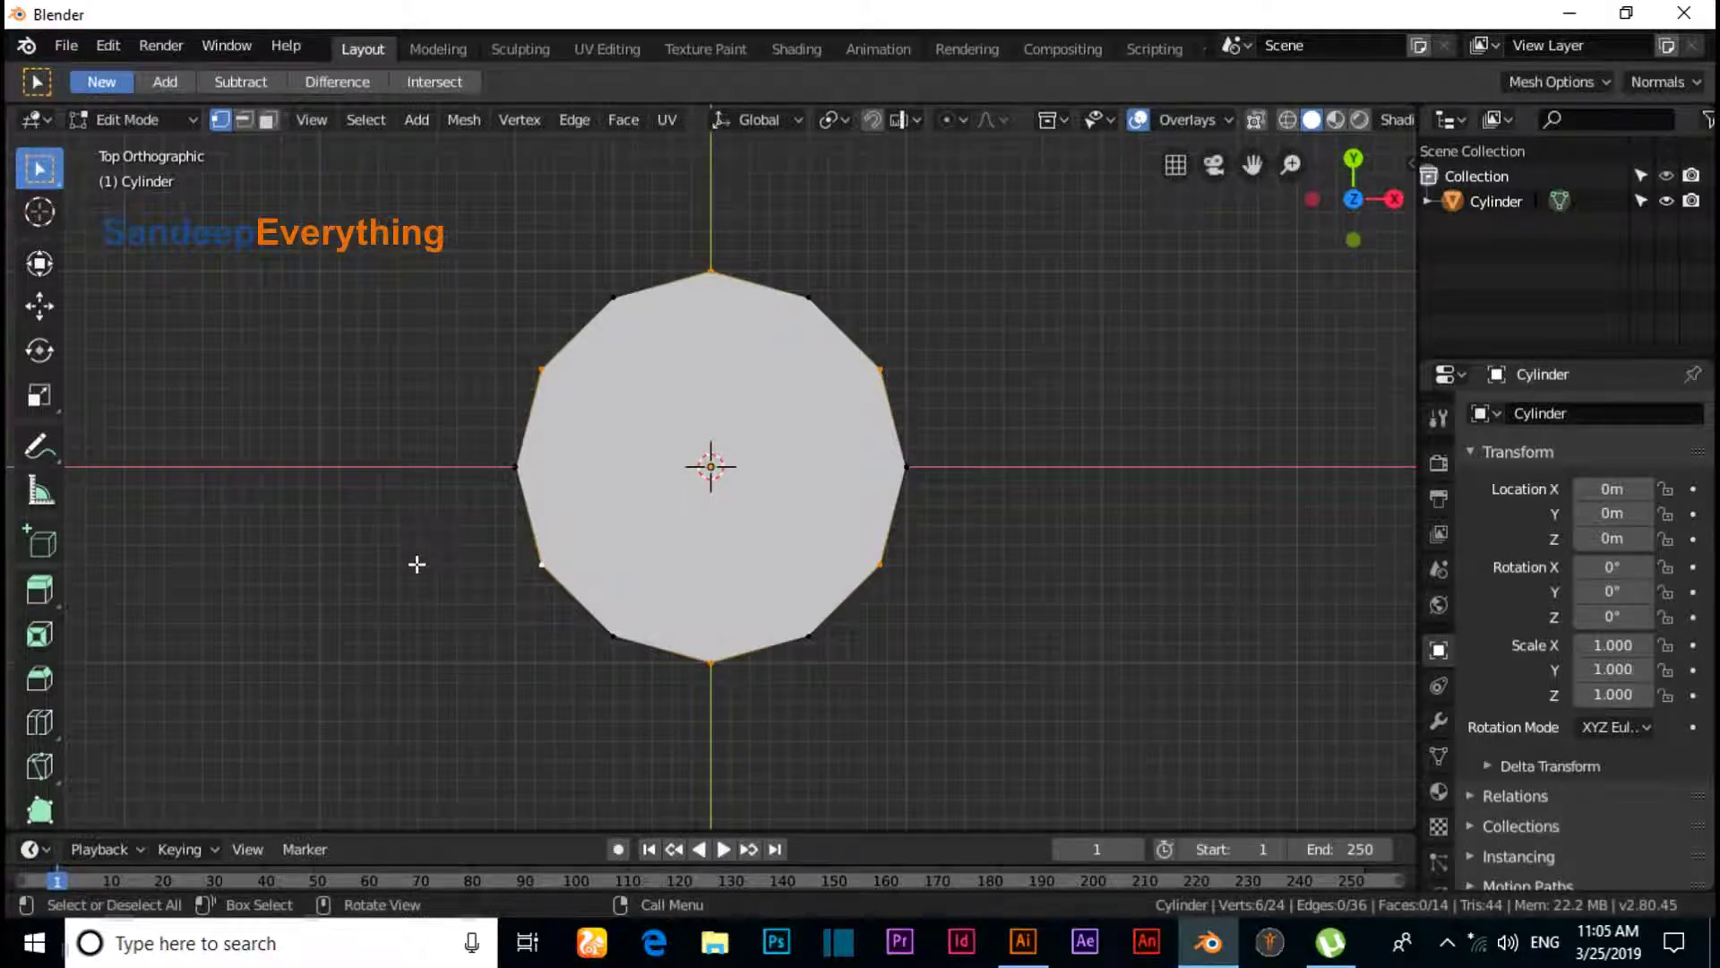
- Orbit around the cylinder adding the six alternating bottom-rim vertices, then return to top view
middle_drag(417, 564, 708, 392)
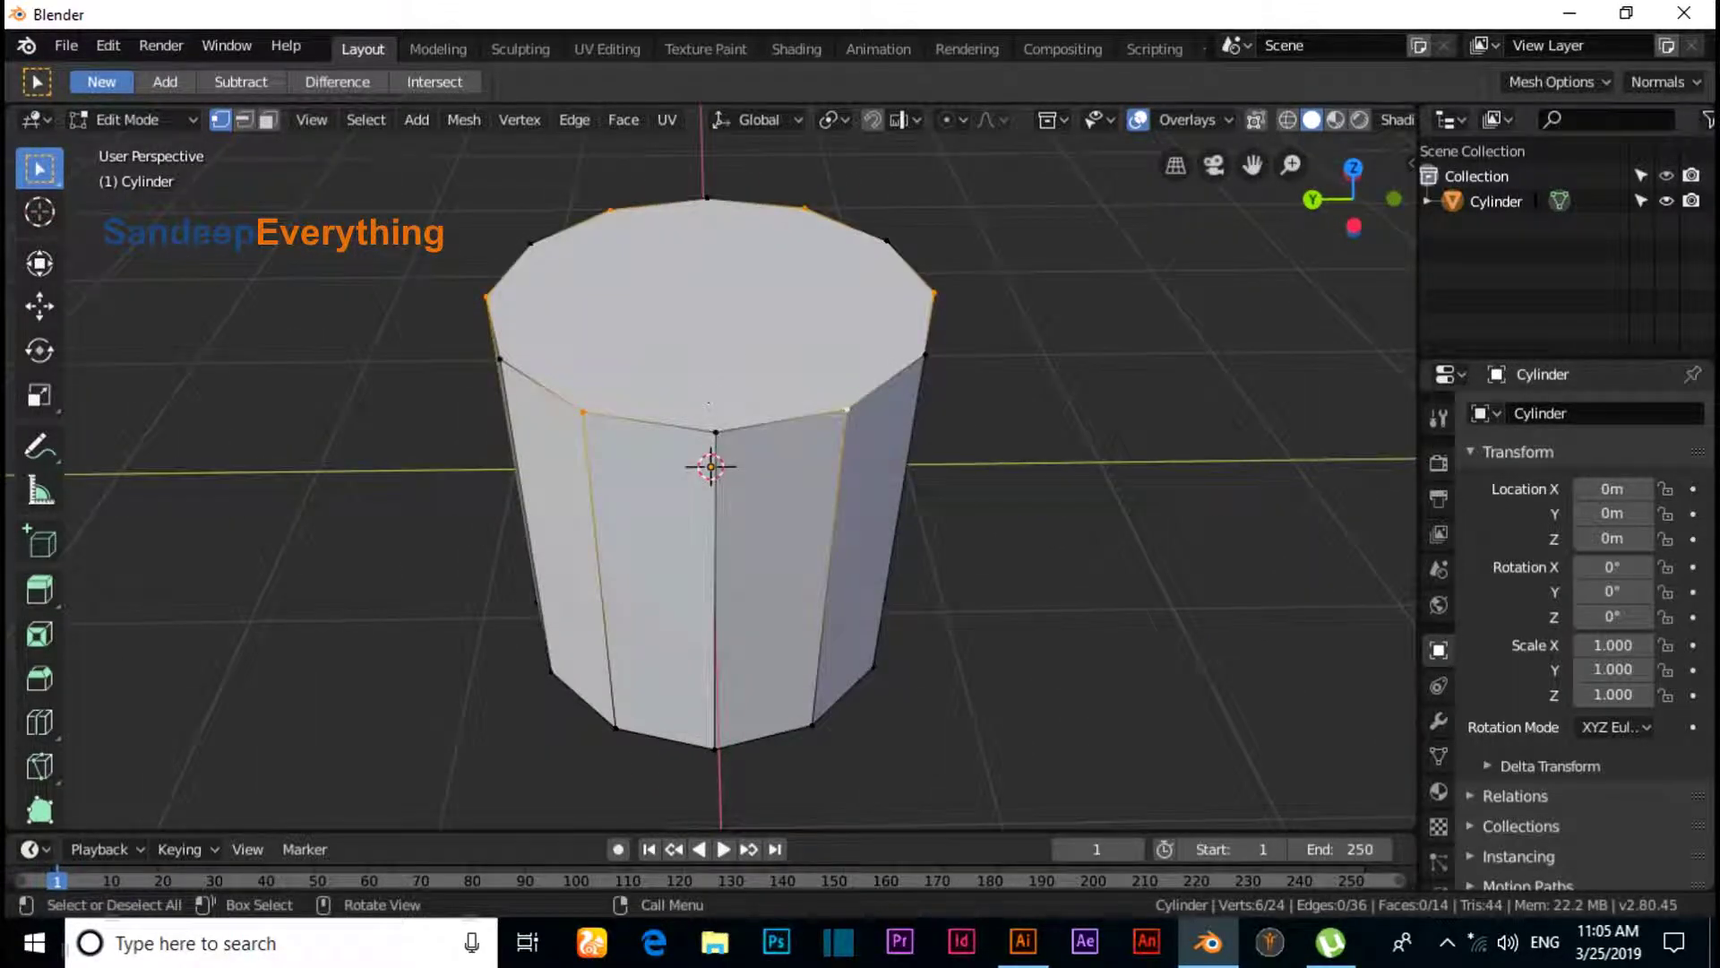
shift+click(616, 726)
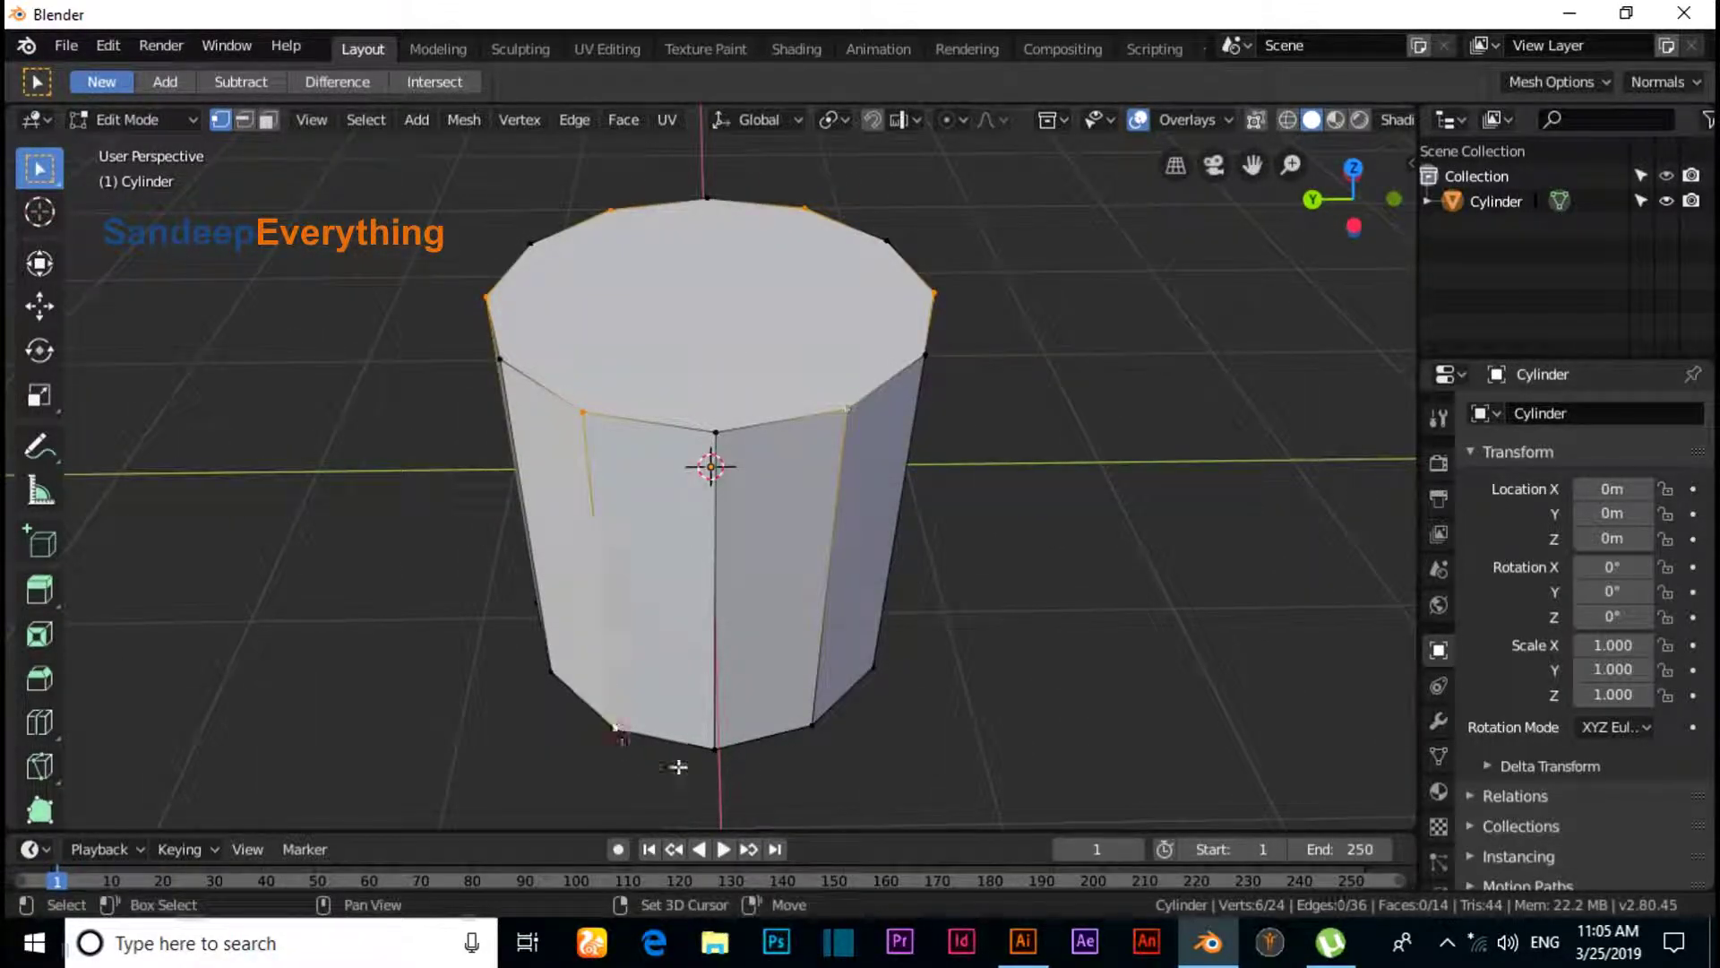
shift+click(808, 726)
middle_drag(875, 733, 696, 741)
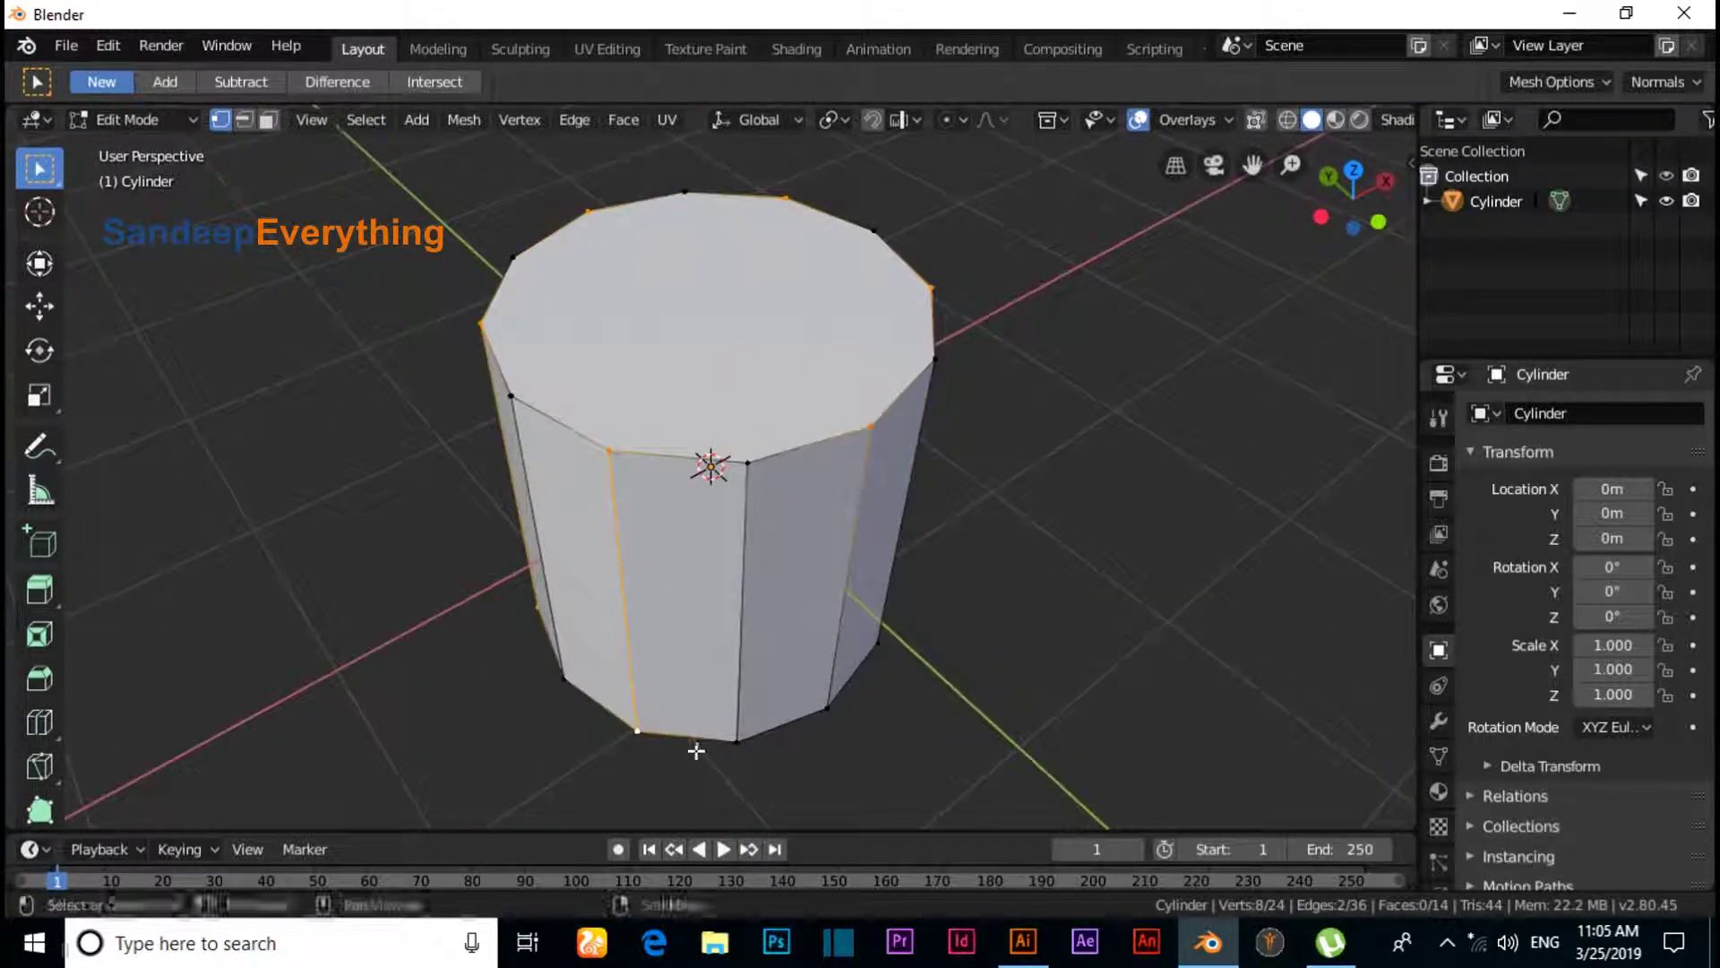
shift+click(827, 706)
middle_drag(929, 726, 810, 707)
shift+click(811, 709)
shift+click(789, 723)
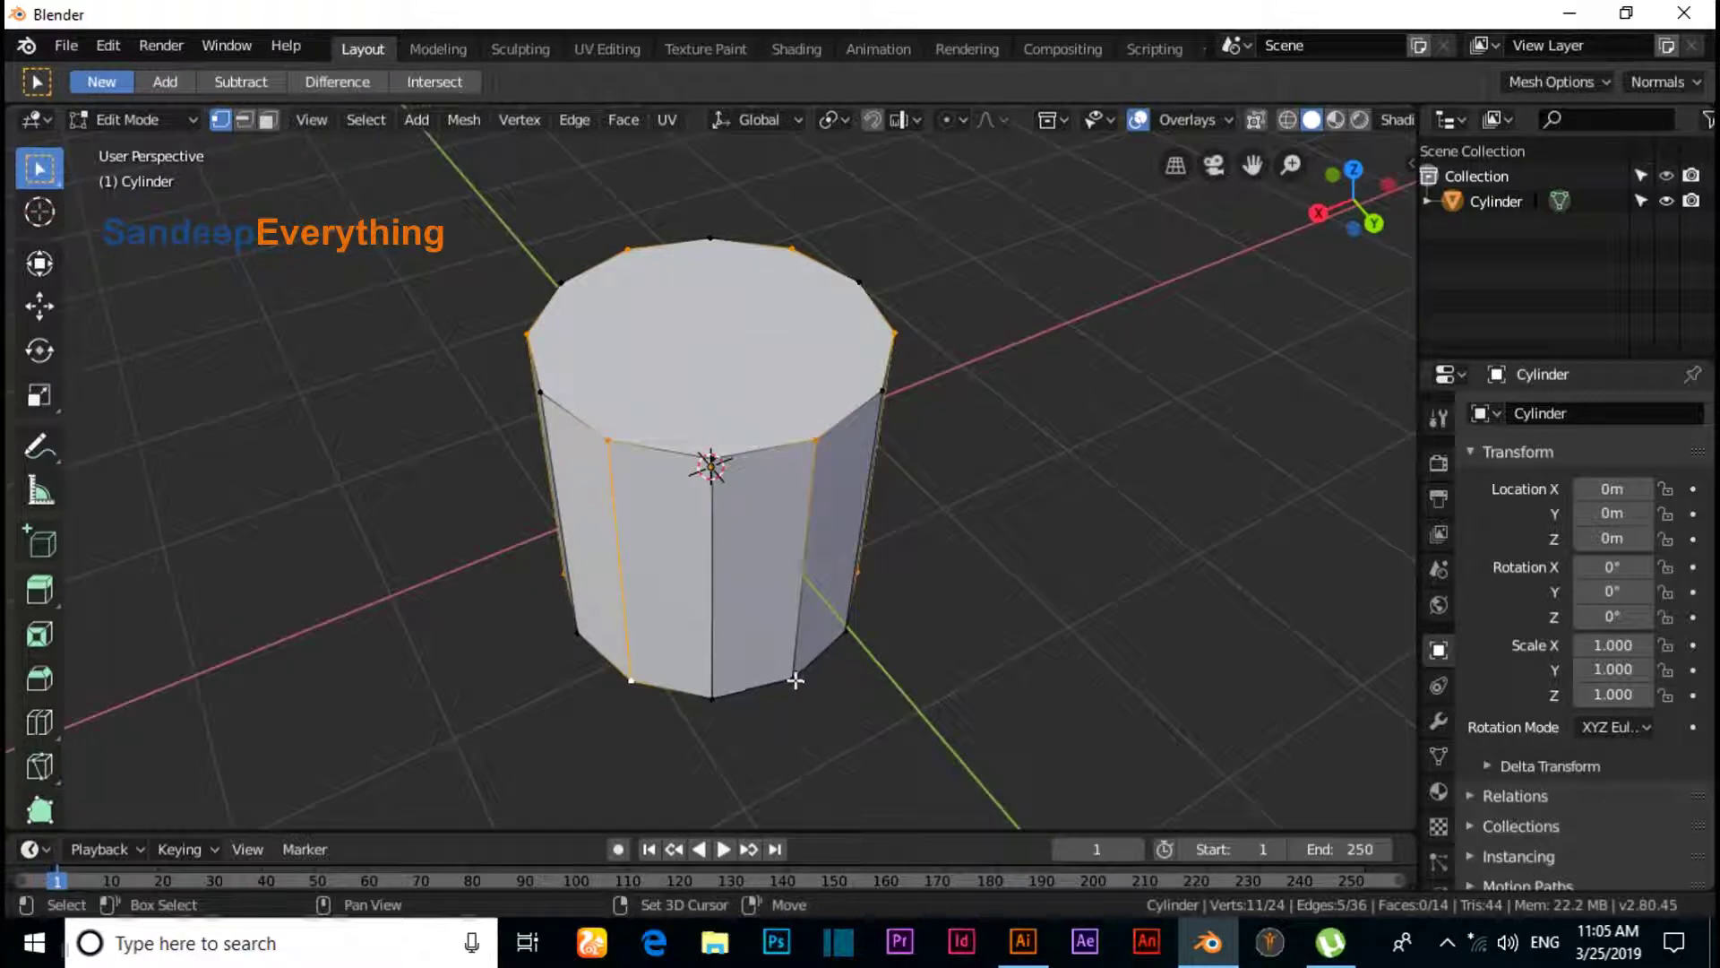
shift+click(794, 679)
middle_drag(914, 710, 779, 744)
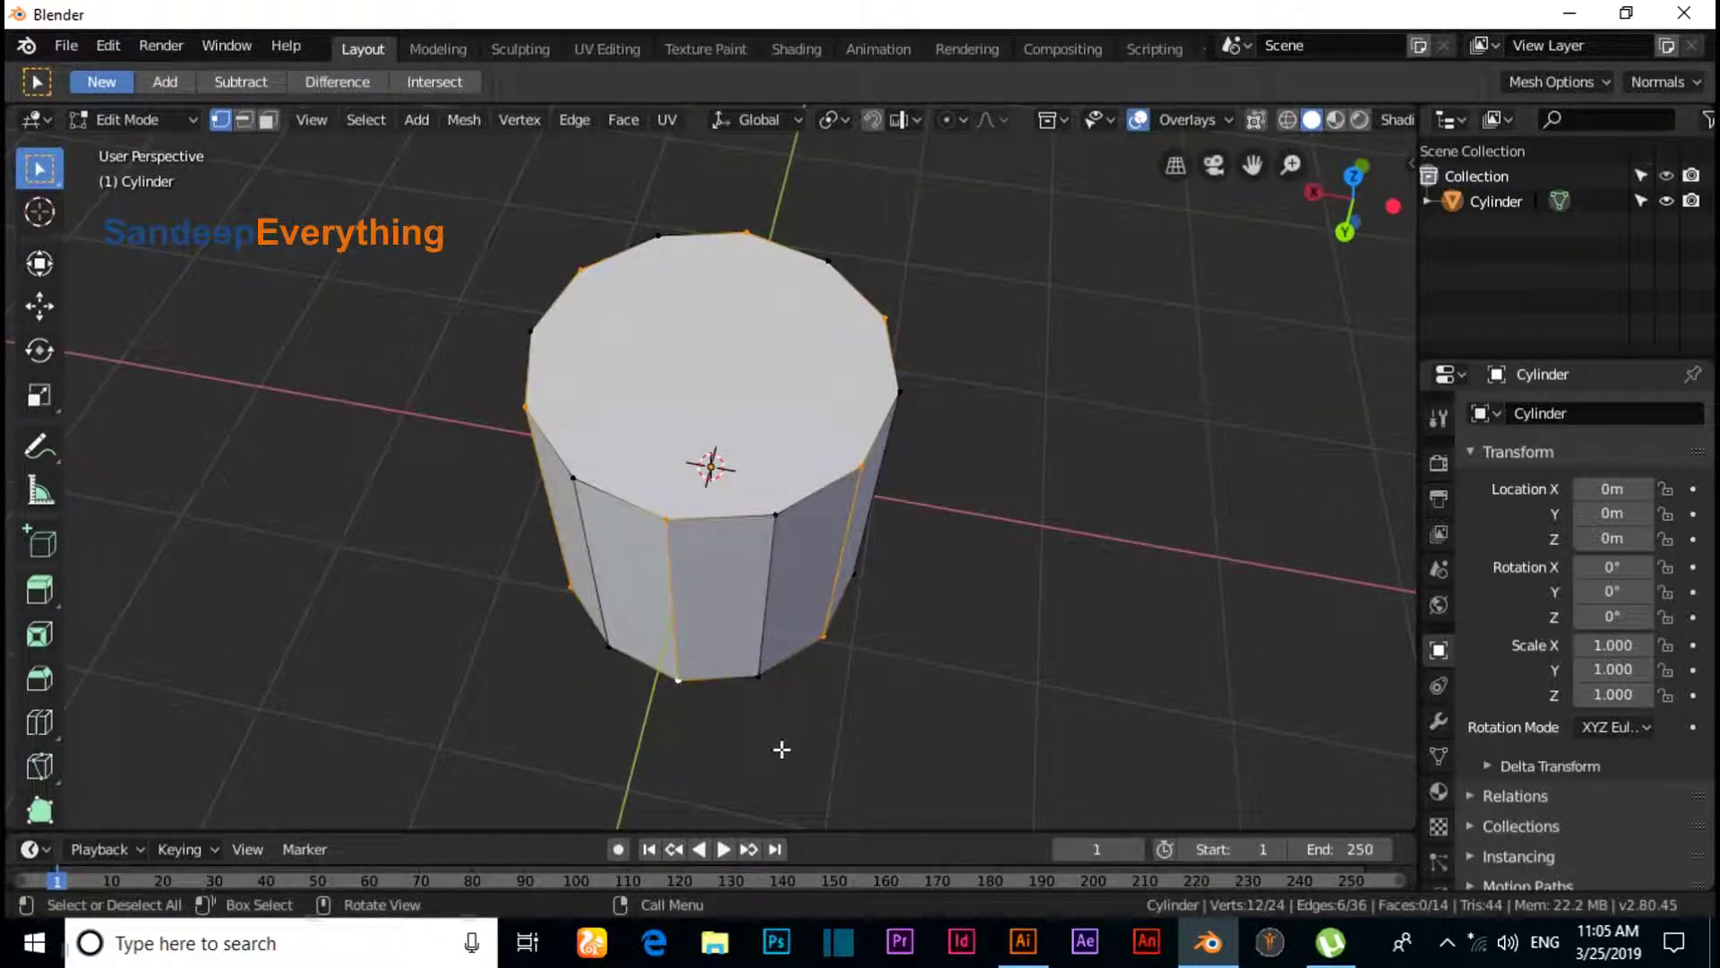
key(KP_7)
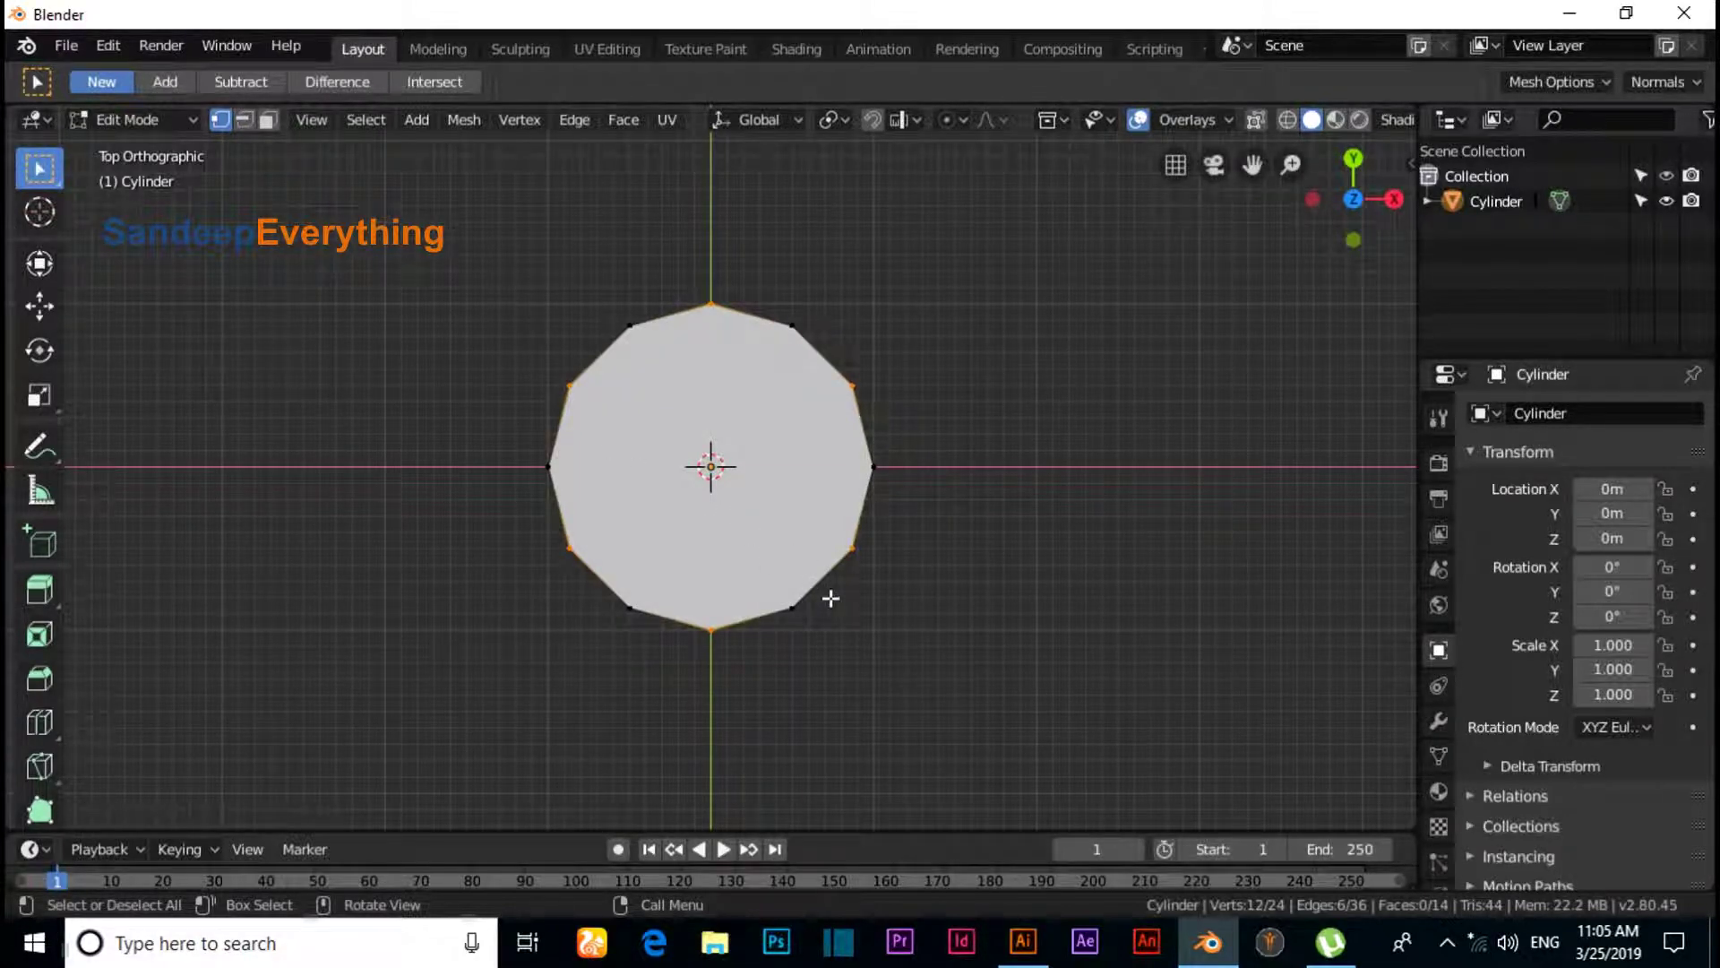
- Scale the selected alternate vertices to 0.443 to form the star, then return to Object Mode
key(s)
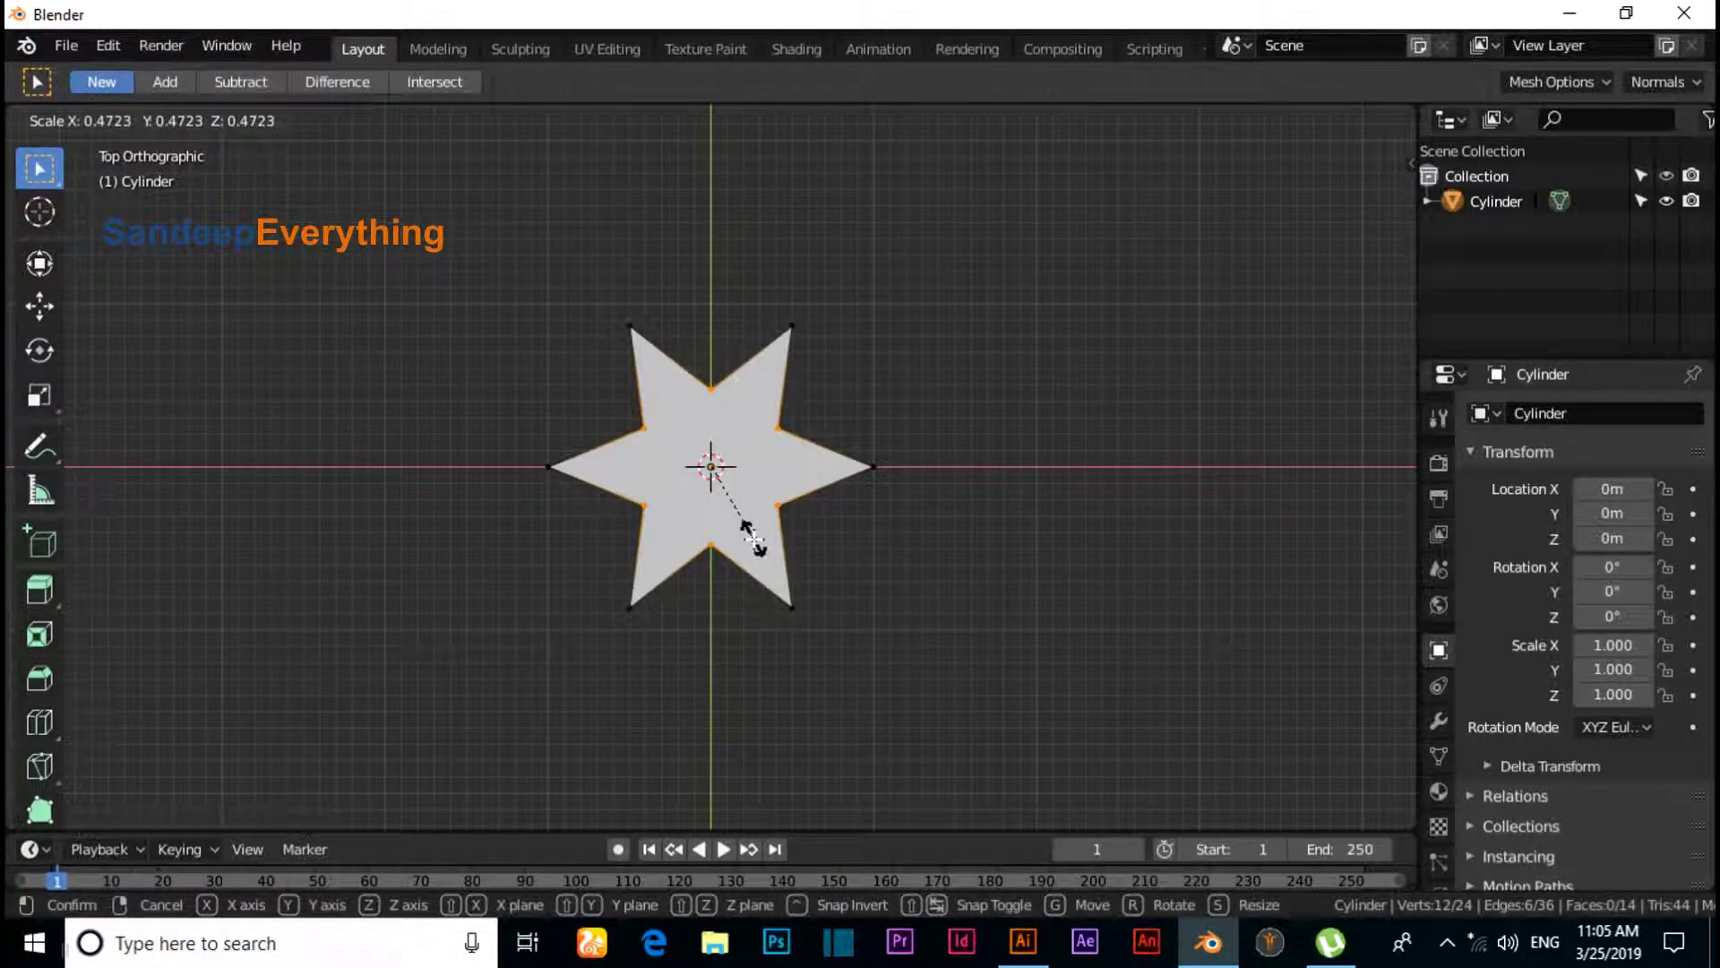
click(747, 536)
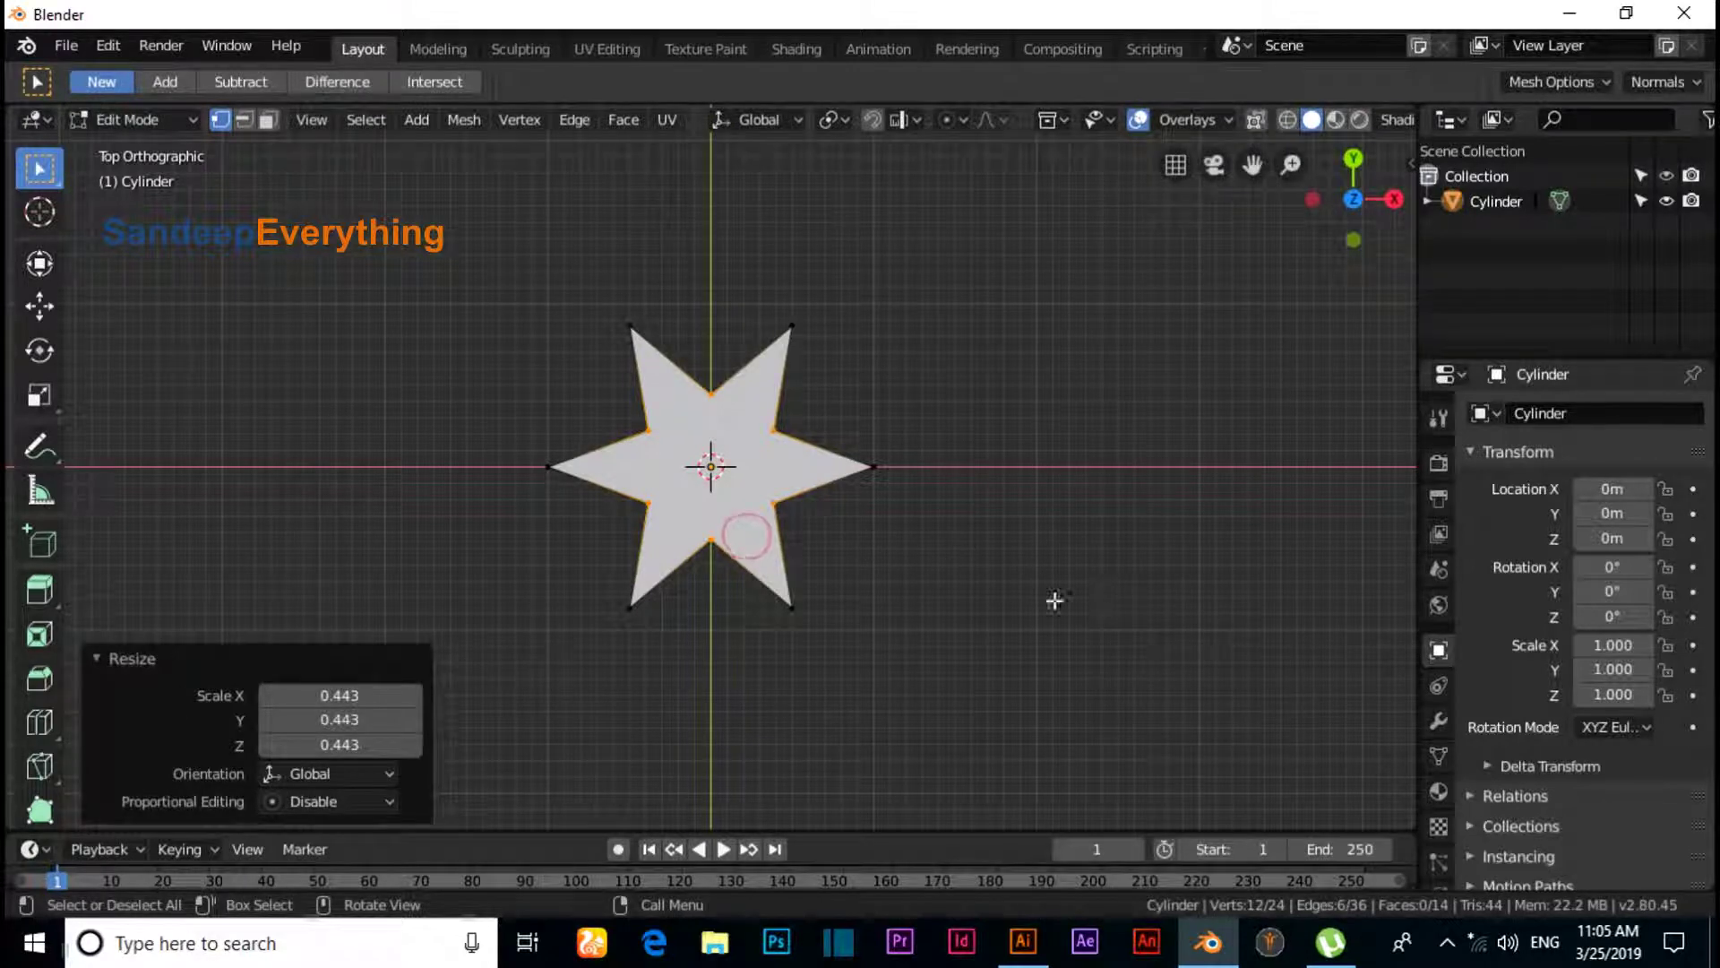
click(134, 119)
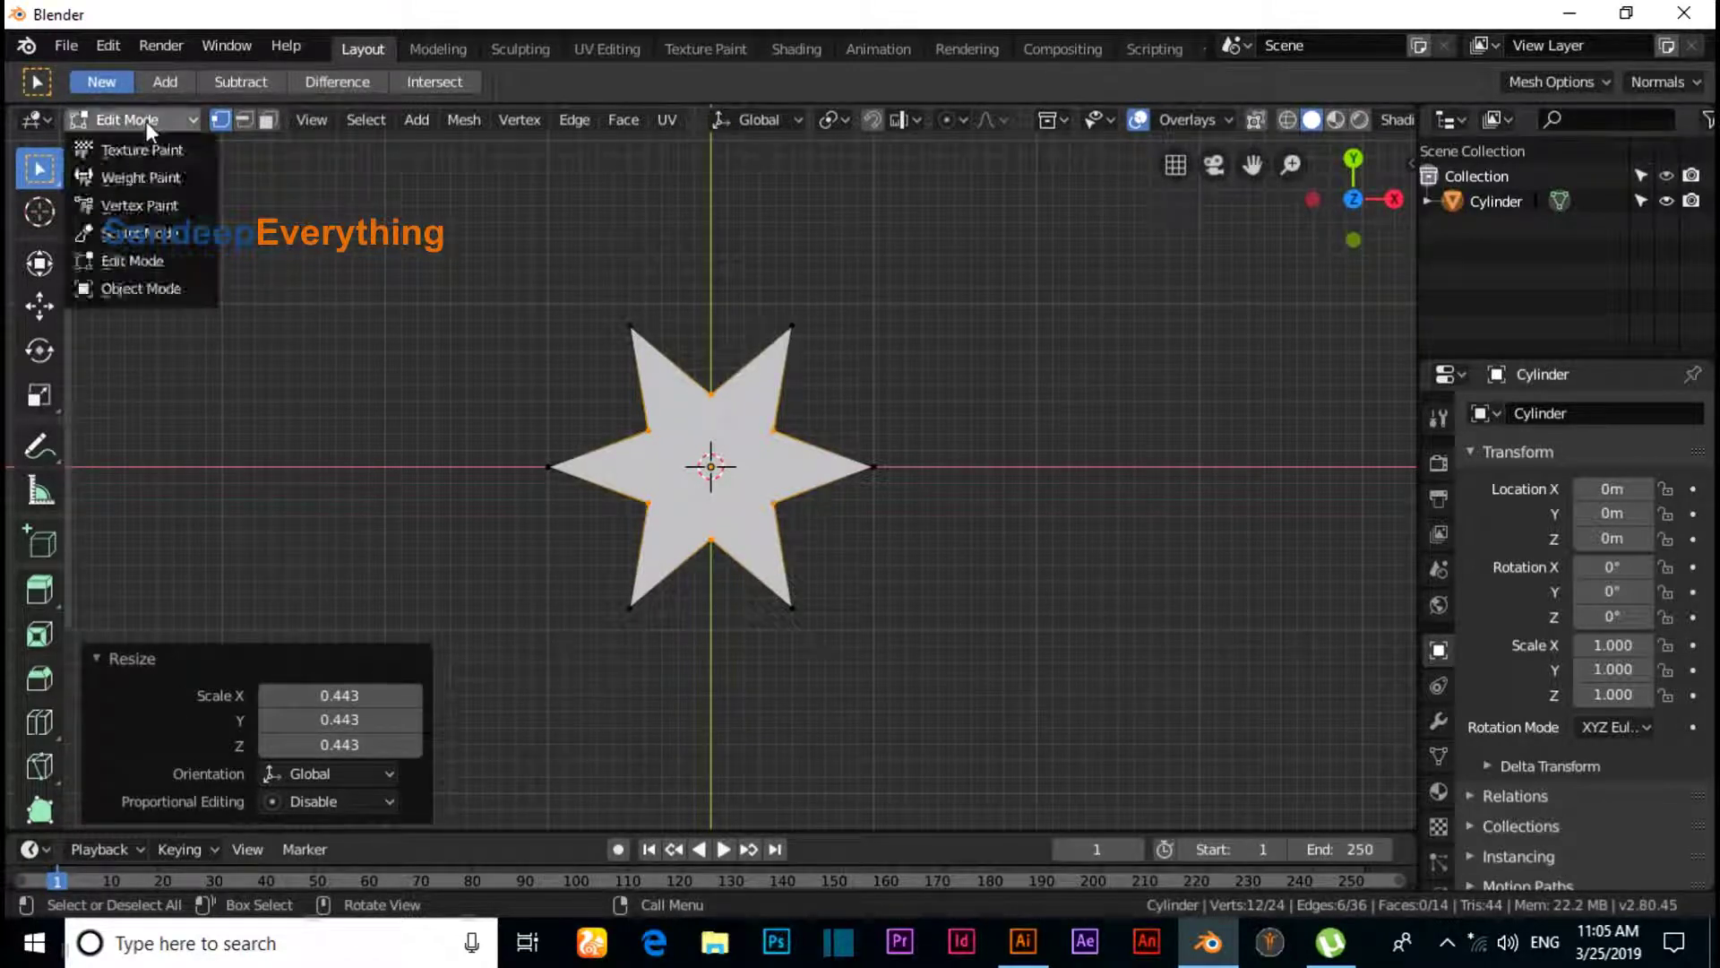
click(146, 287)
- Inspect the star in perspective, then from the front and top views
scroll(529, 508, up, 5)
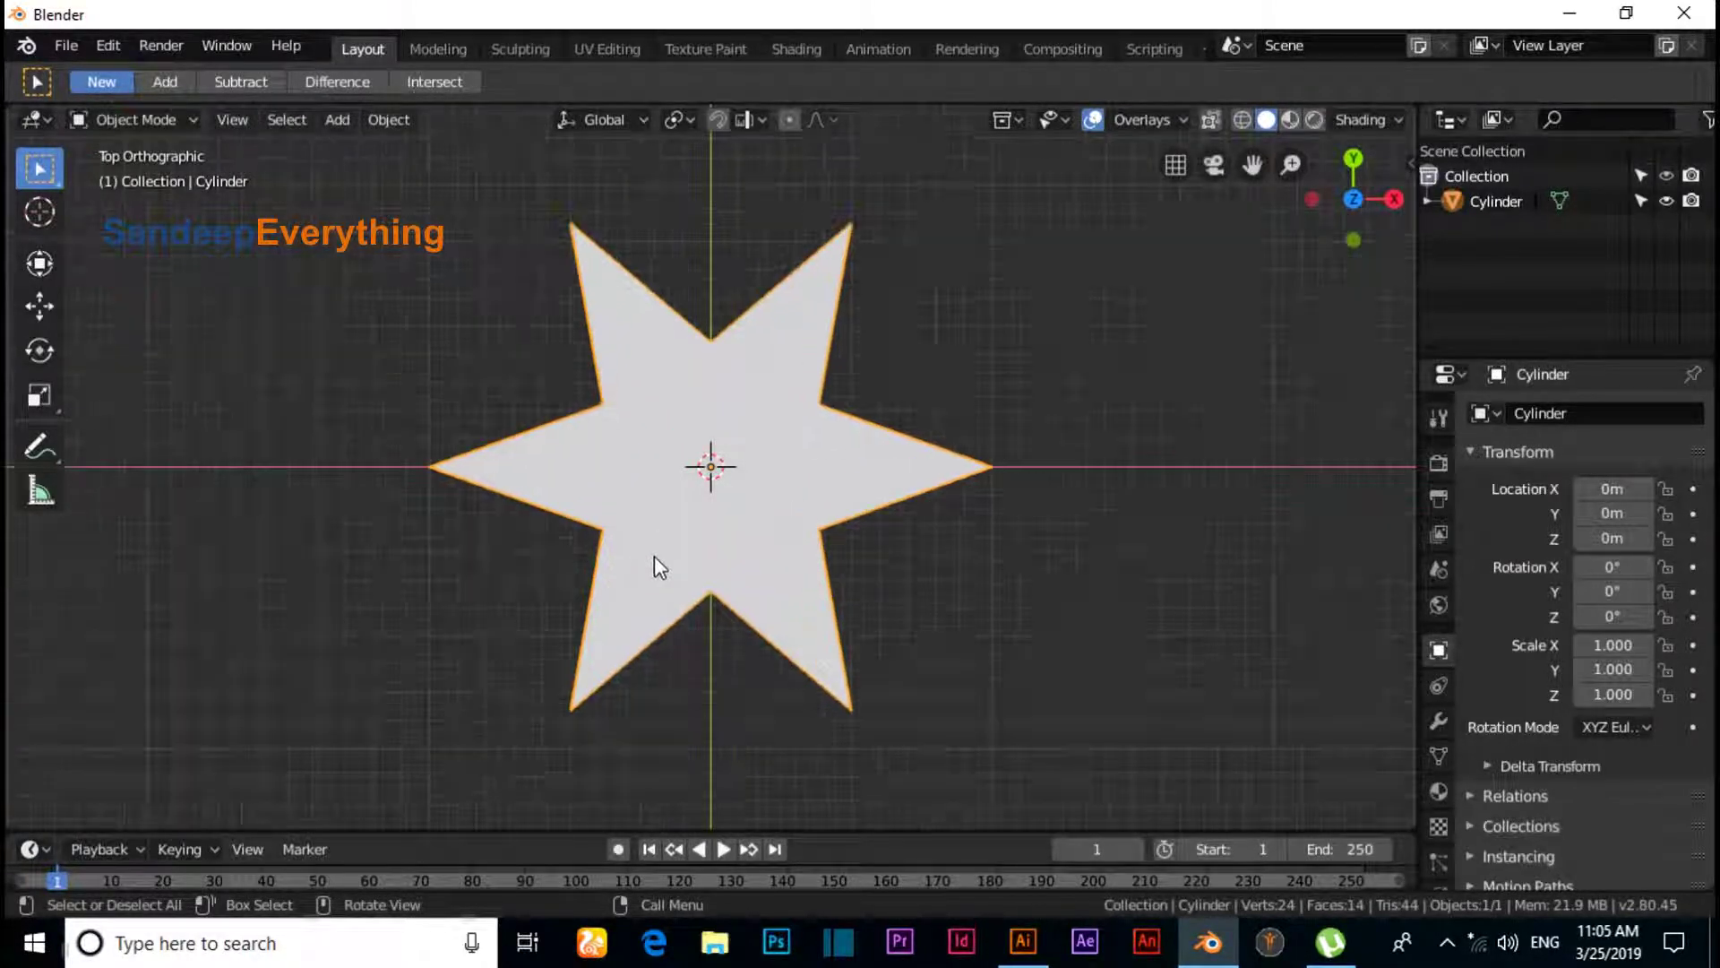
mouse_move(670, 581)
middle_down()
mouse_move(631, 608)
mouse_move(669, 680)
mouse_move(653, 588)
mouse_move(484, 615)
mouse_move(658, 574)
middle_up()
key(KP_1)
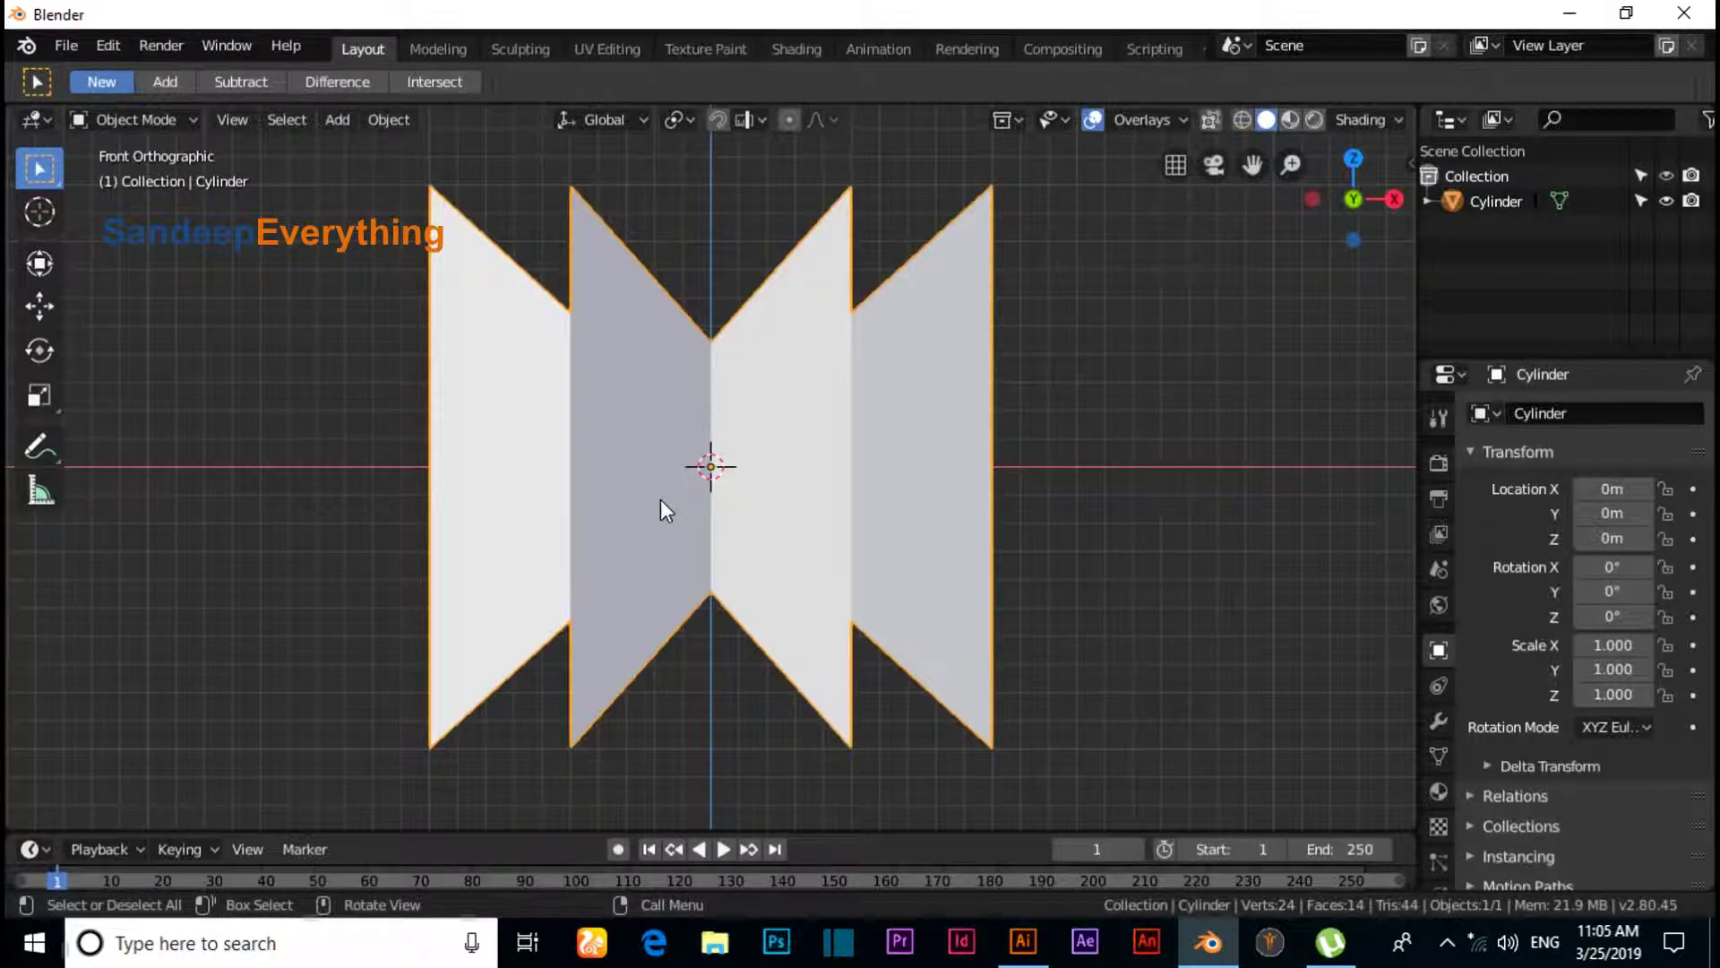
key(KP_7)
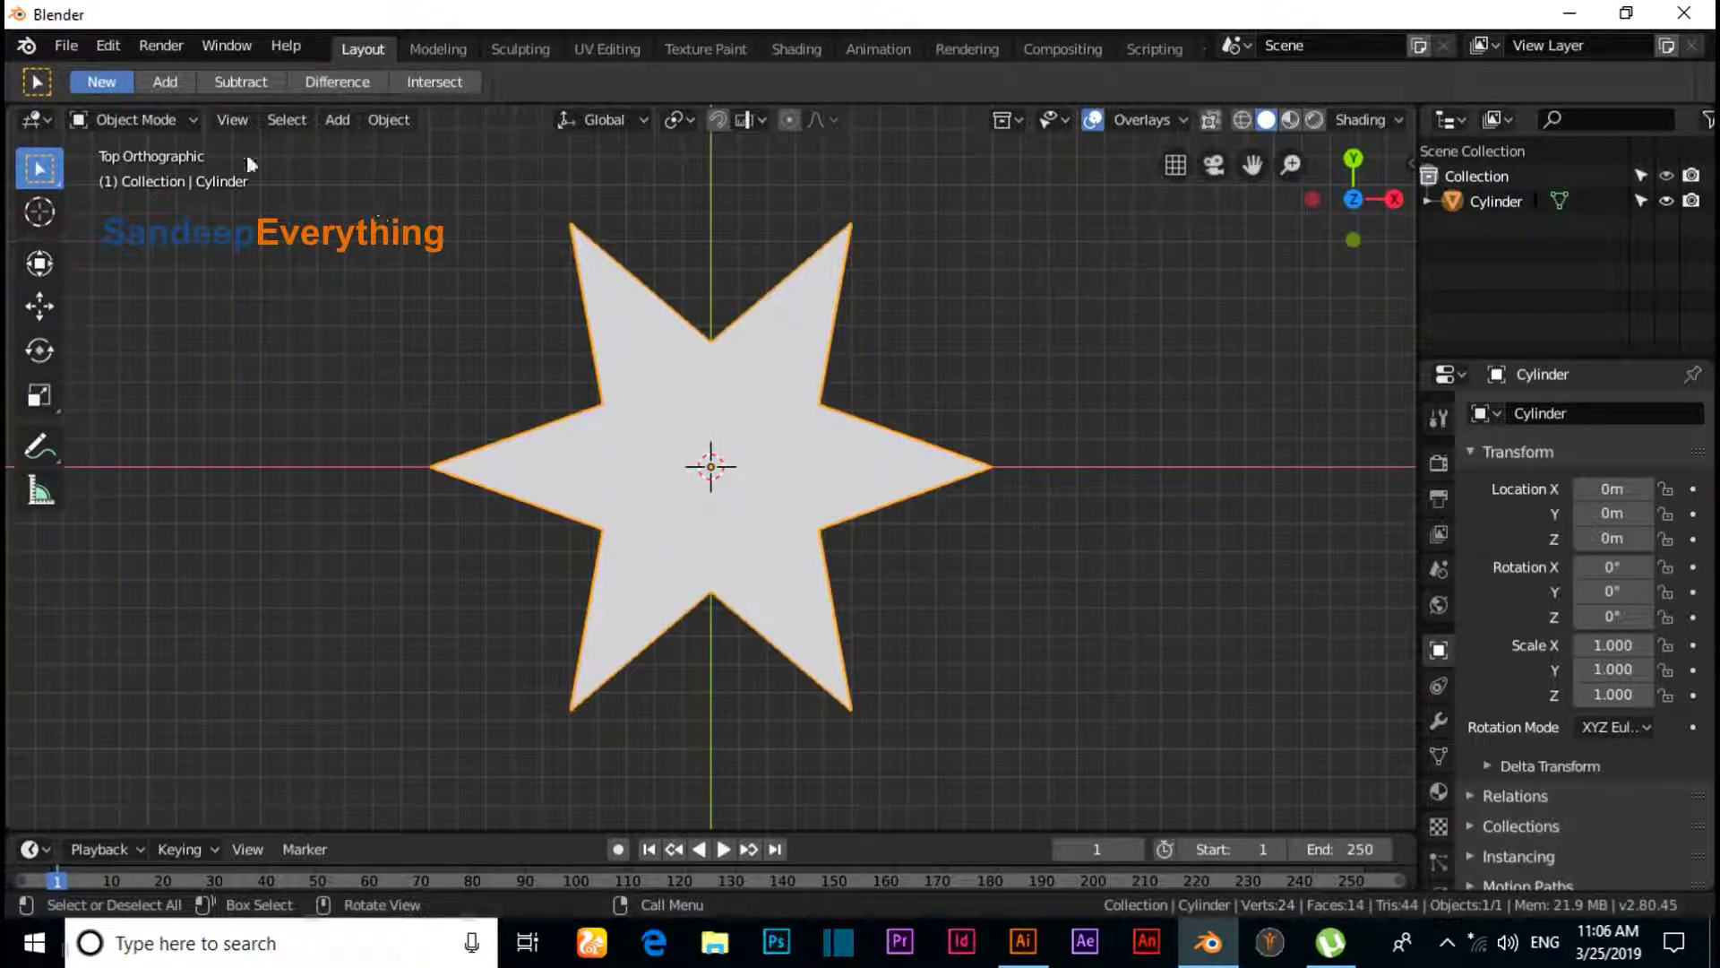
- Start a new General file from the File menu
click(67, 45)
mouse_move(98, 77)
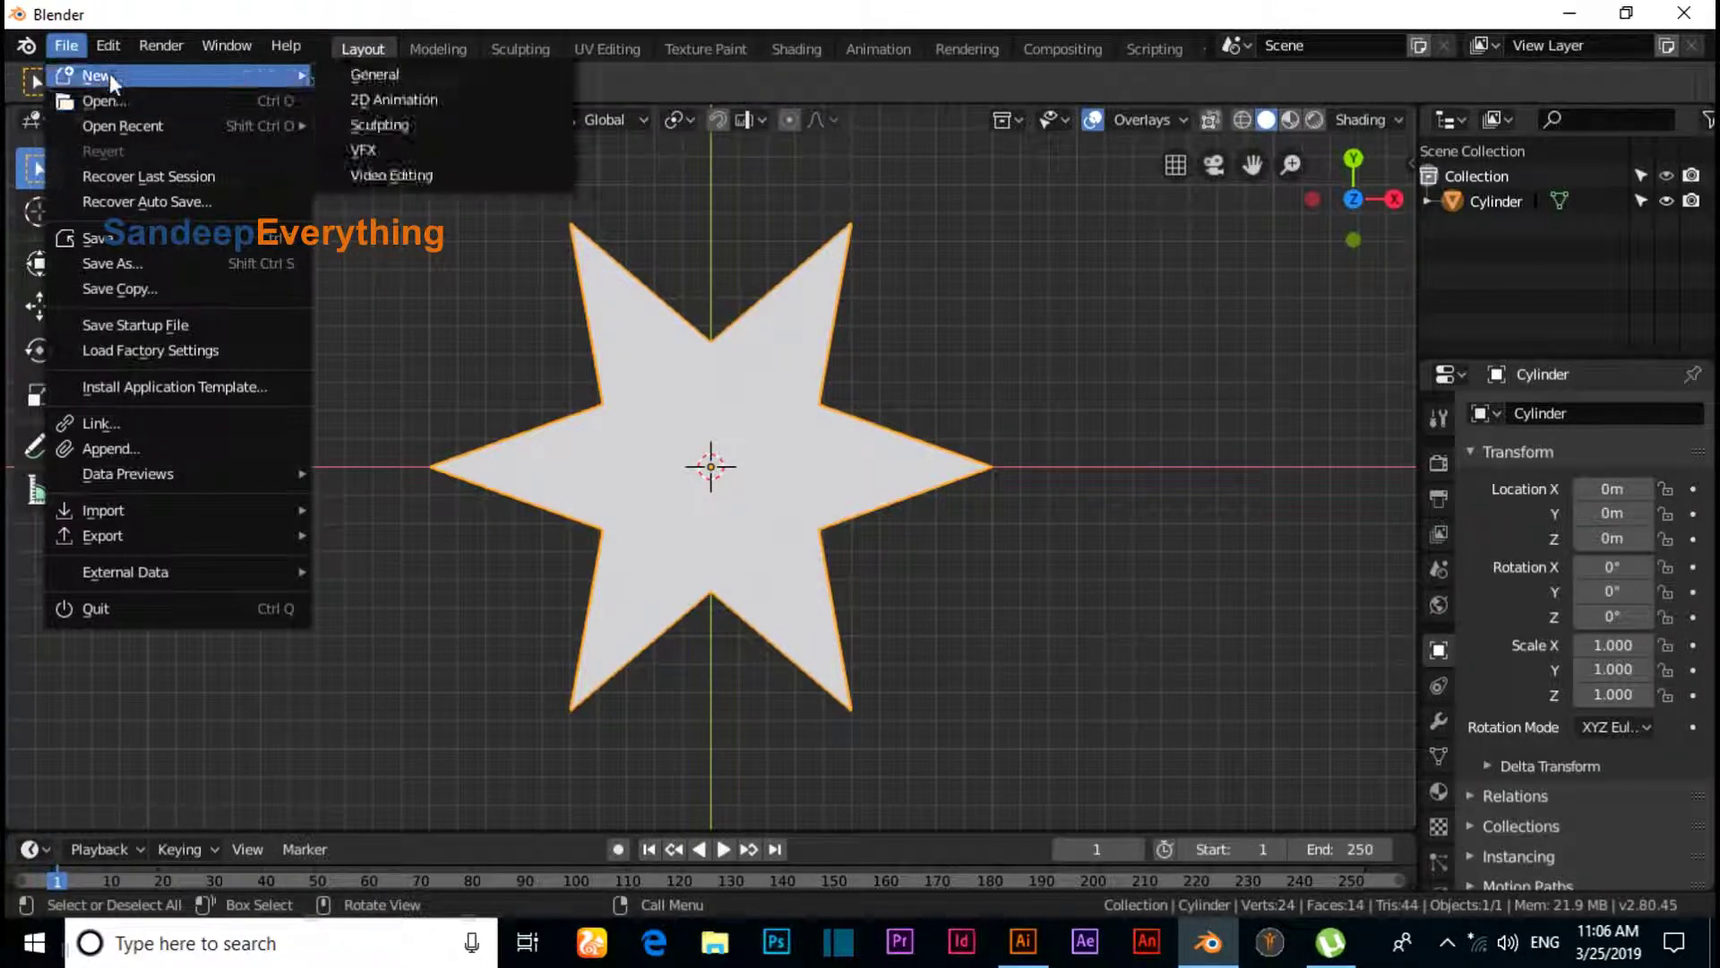
click(358, 74)
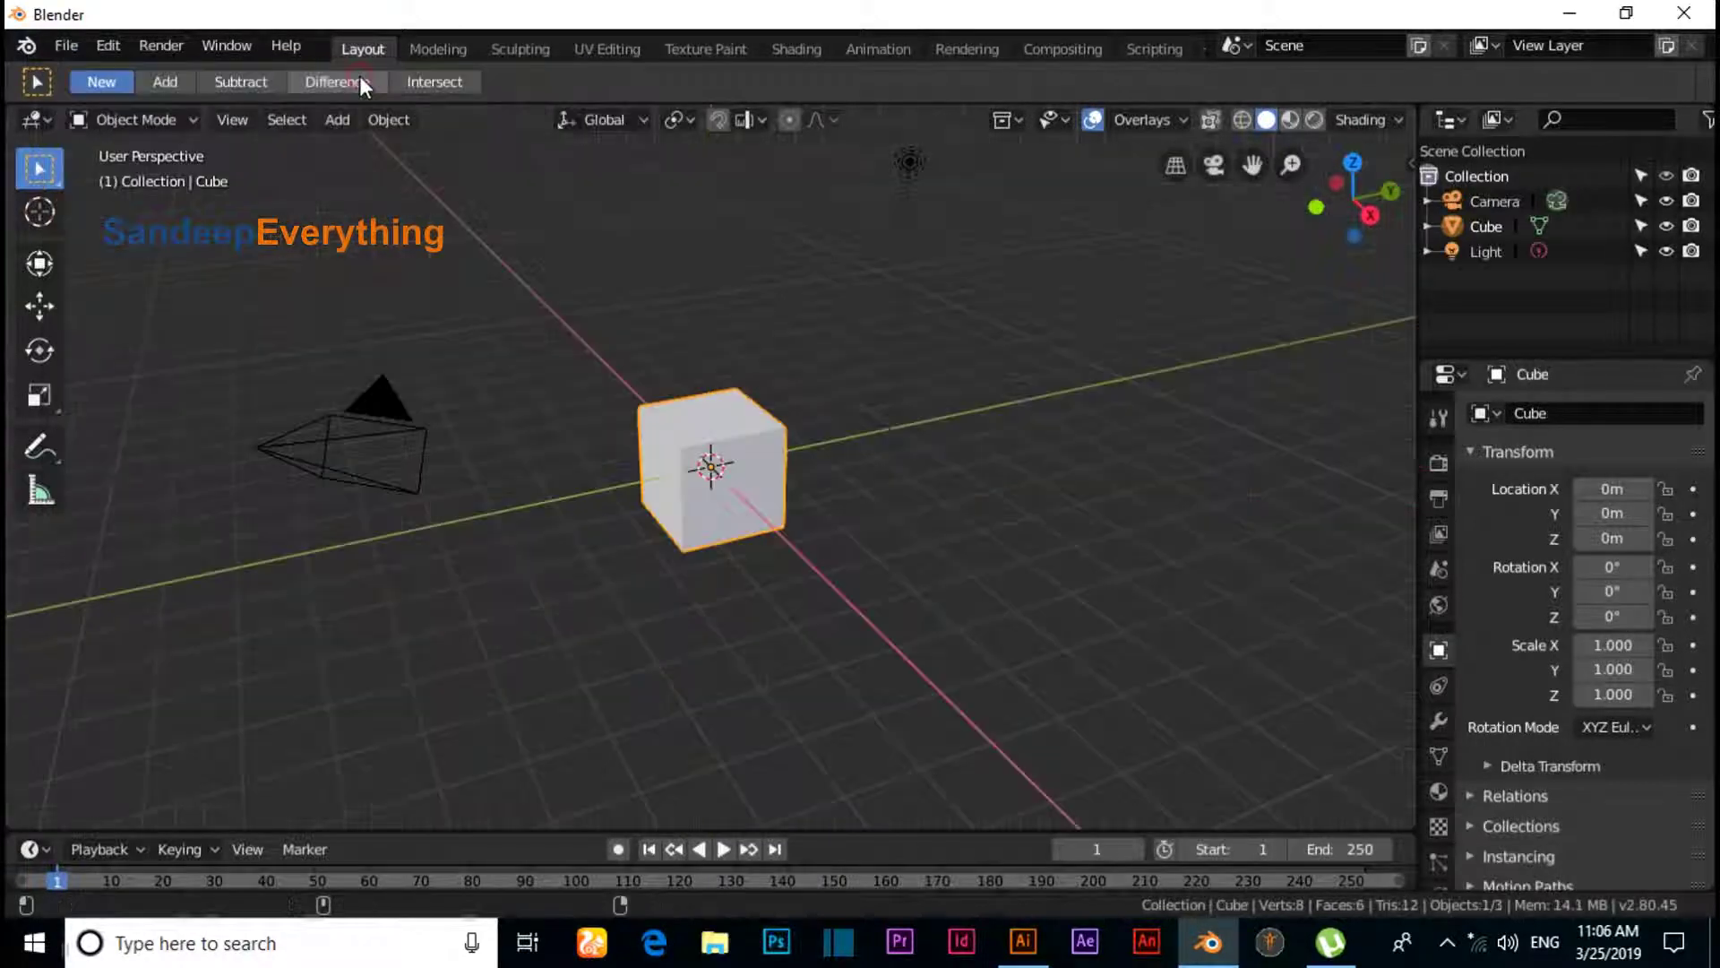
- In front view, box-select the cube, camera and light and delete them
key(KP_1)
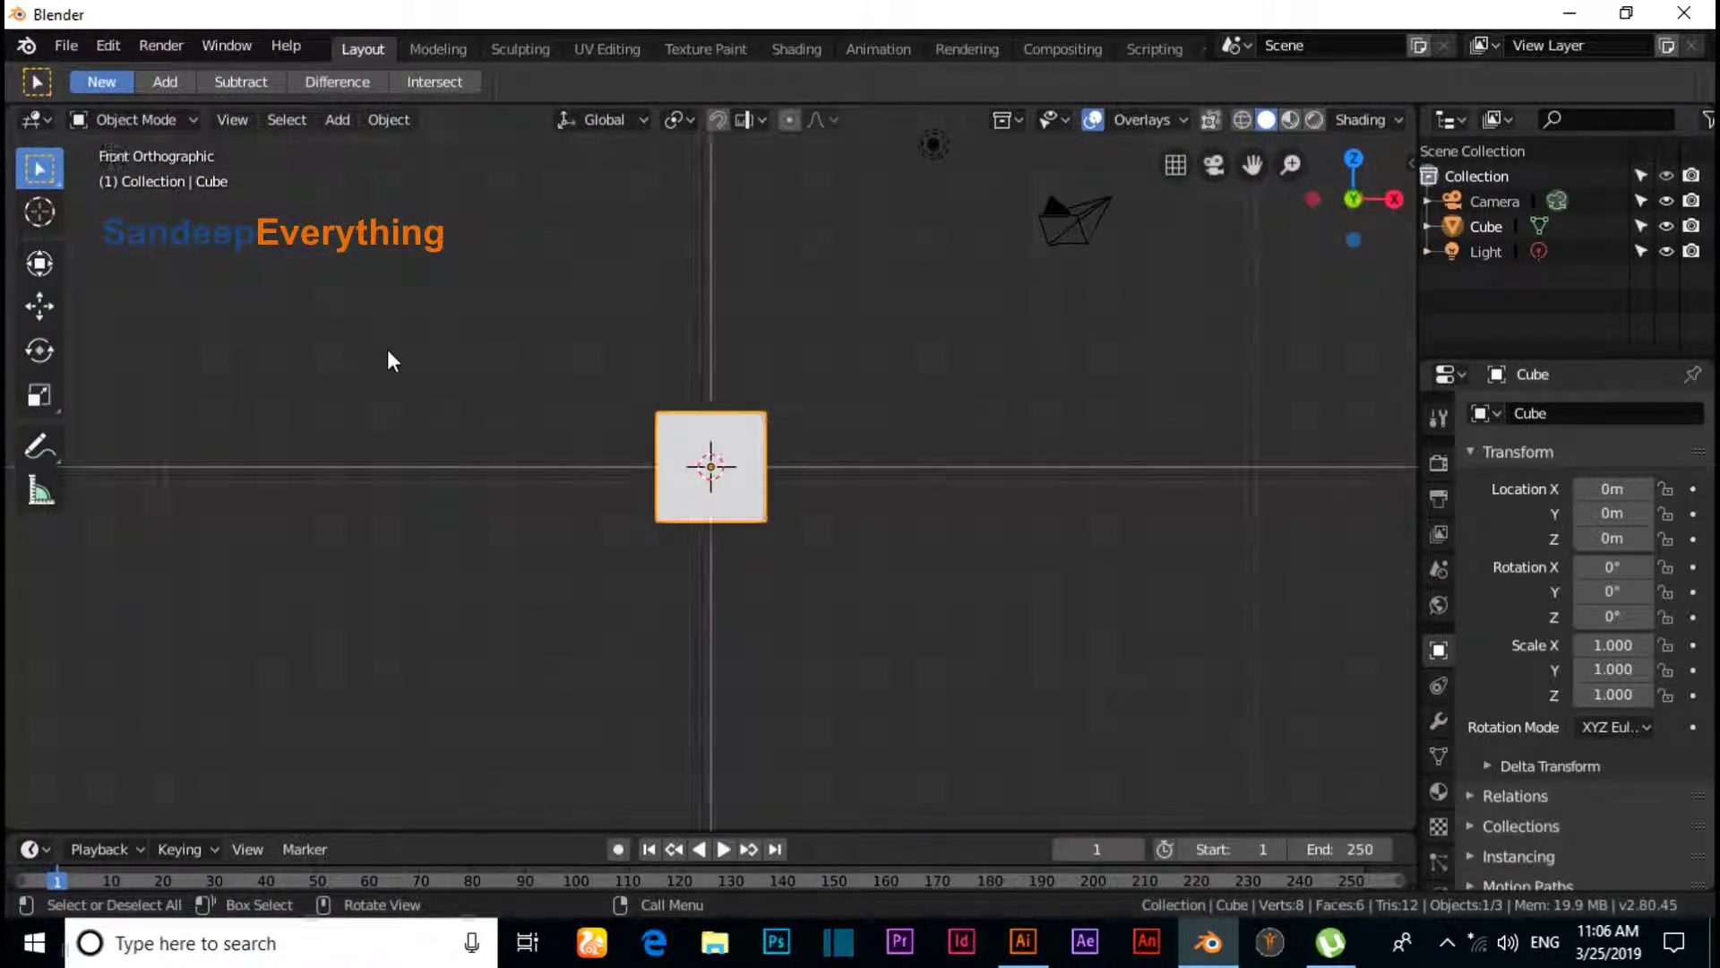
drag(1152, 653, 303, 126)
key(Delete)
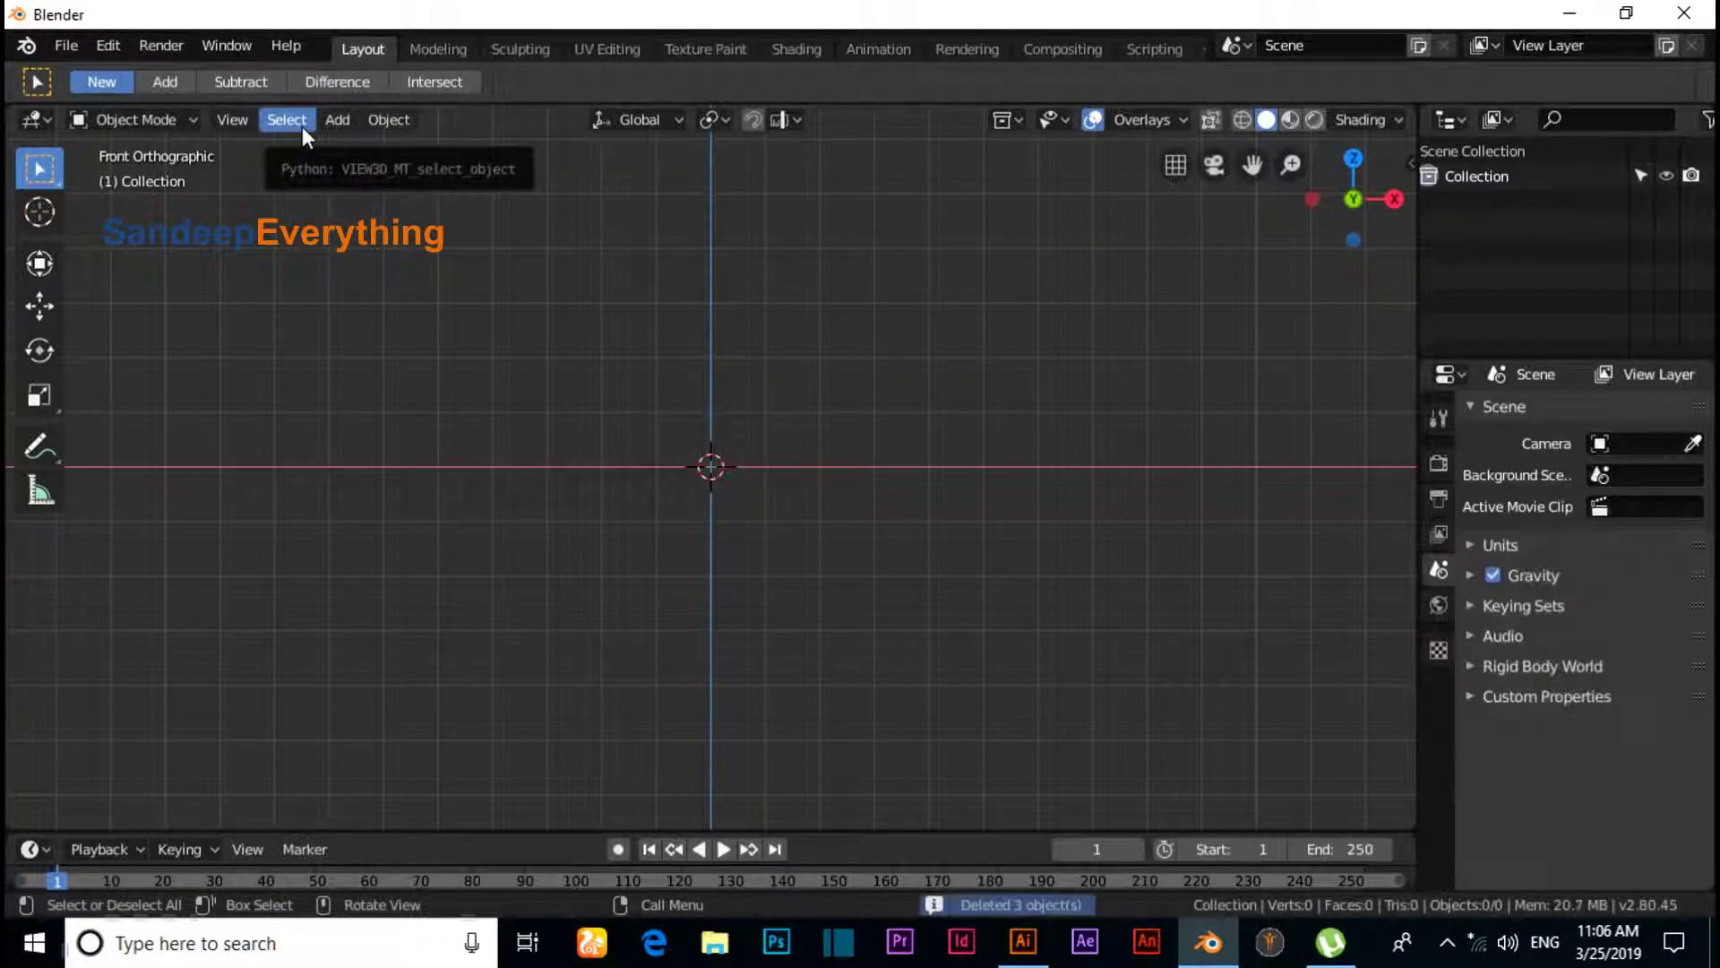
mouse_move(1019, 961)
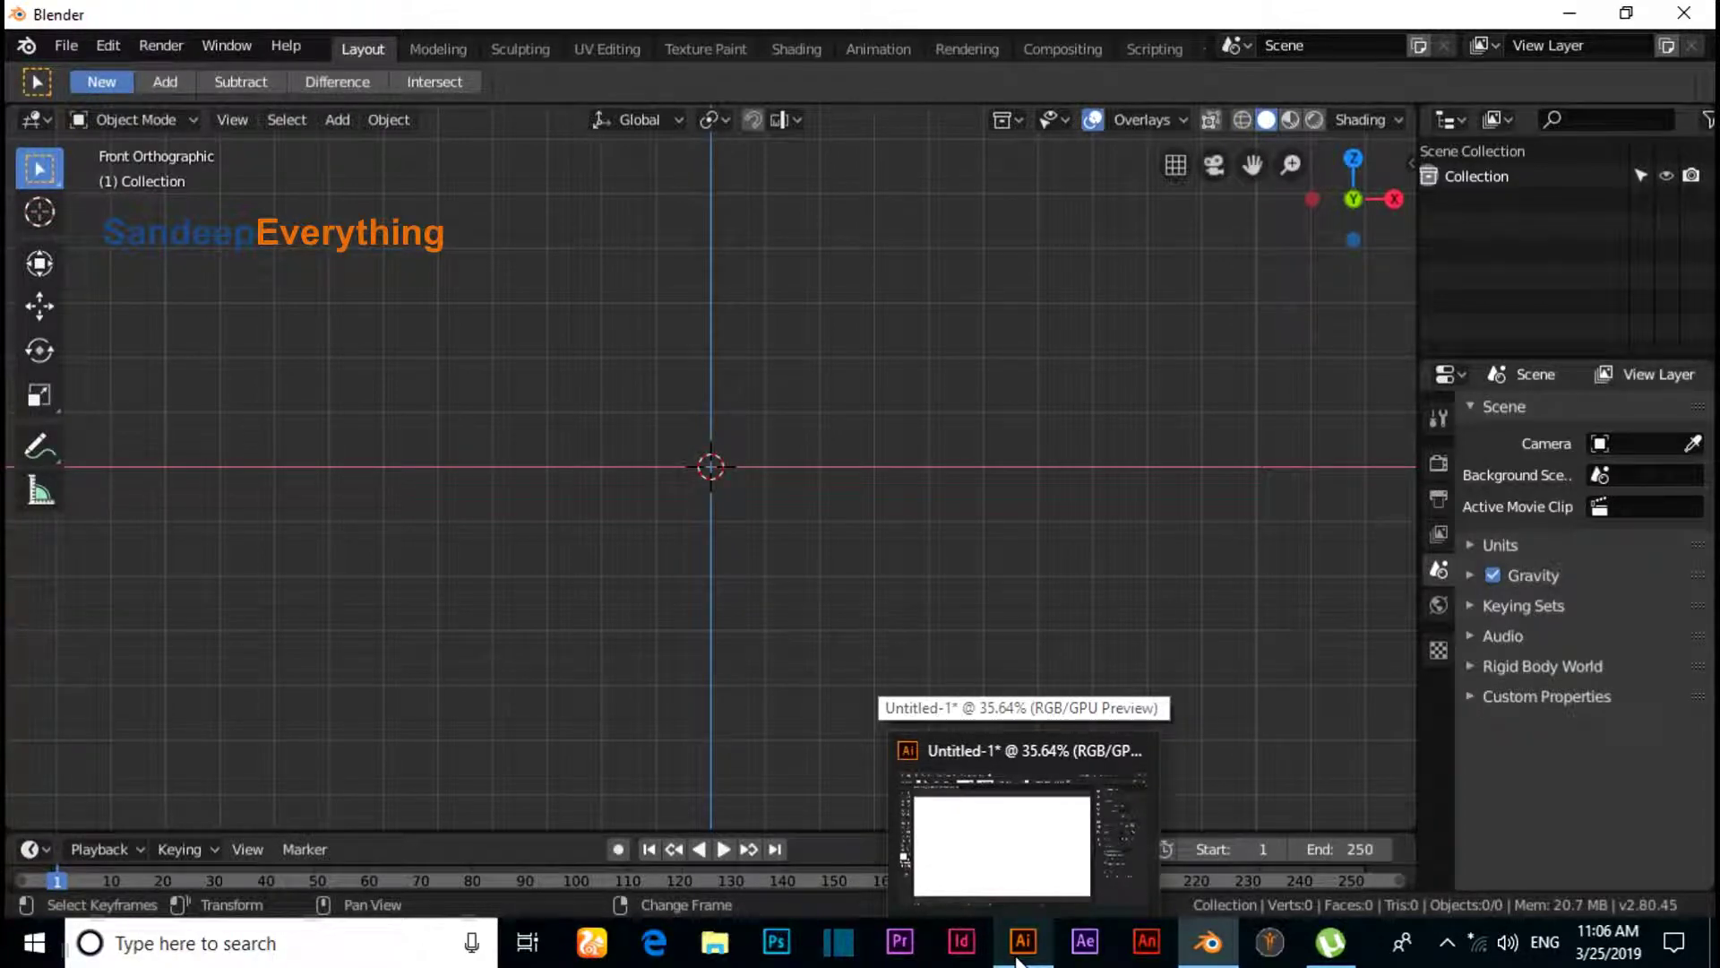
- In Illustrator, place a star on the artboard with the Star Tool, setting Points to 6
click(1015, 885)
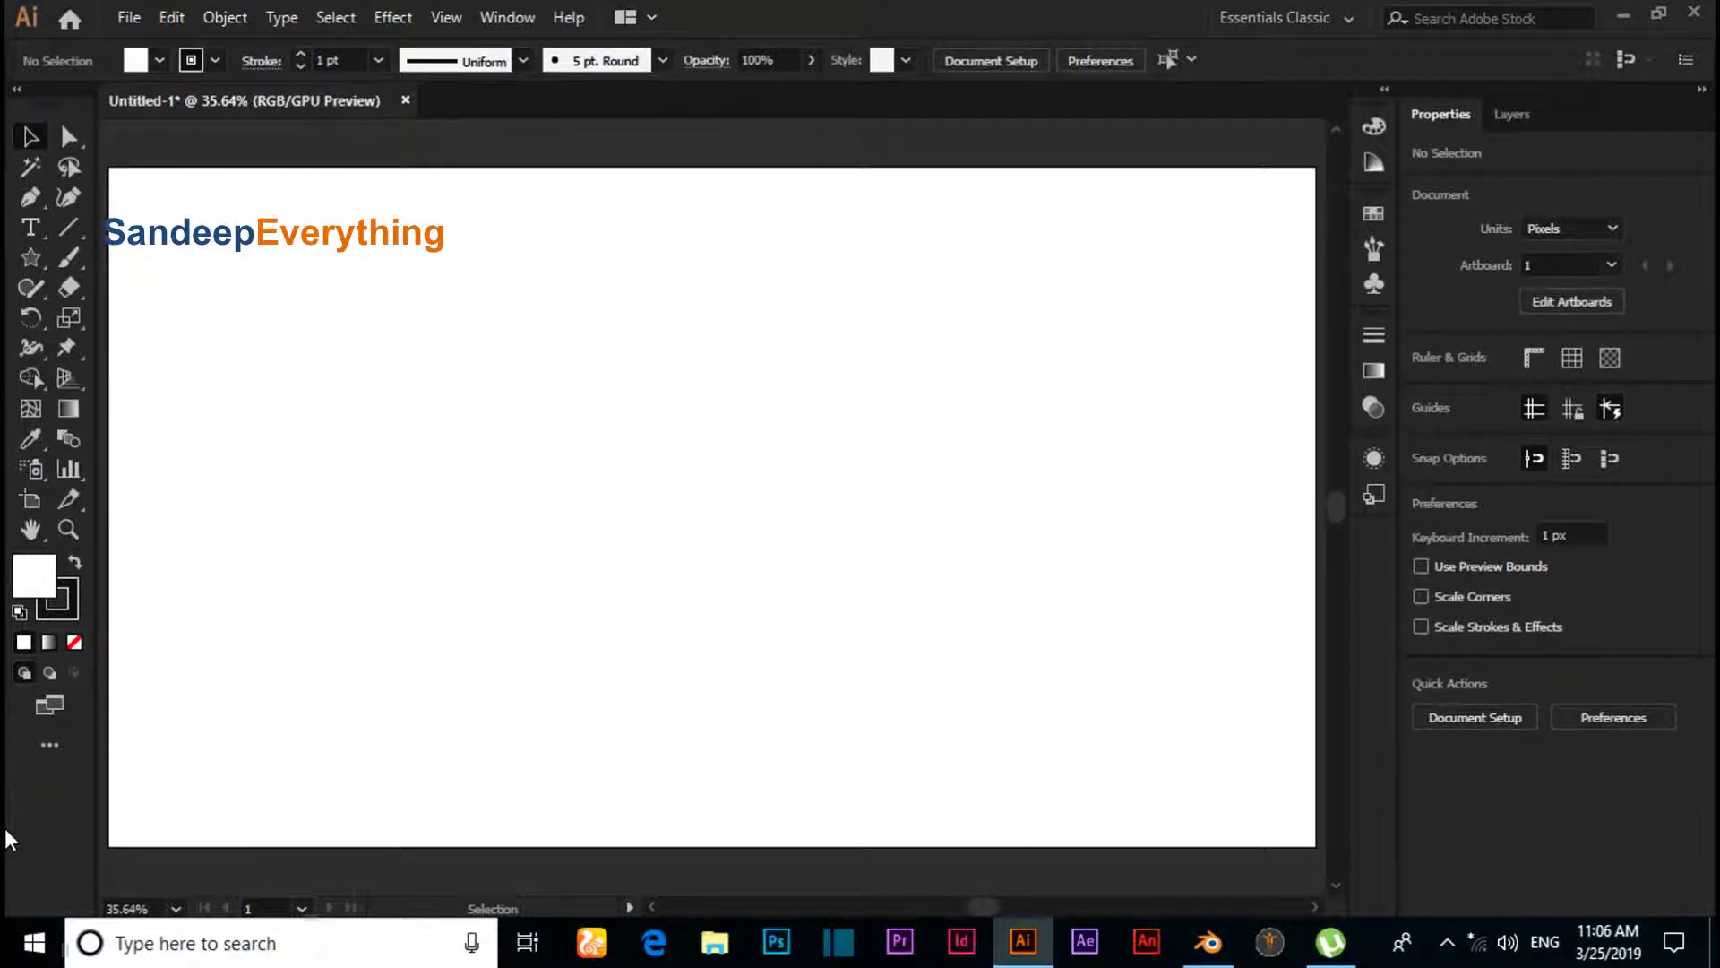
click(29, 260)
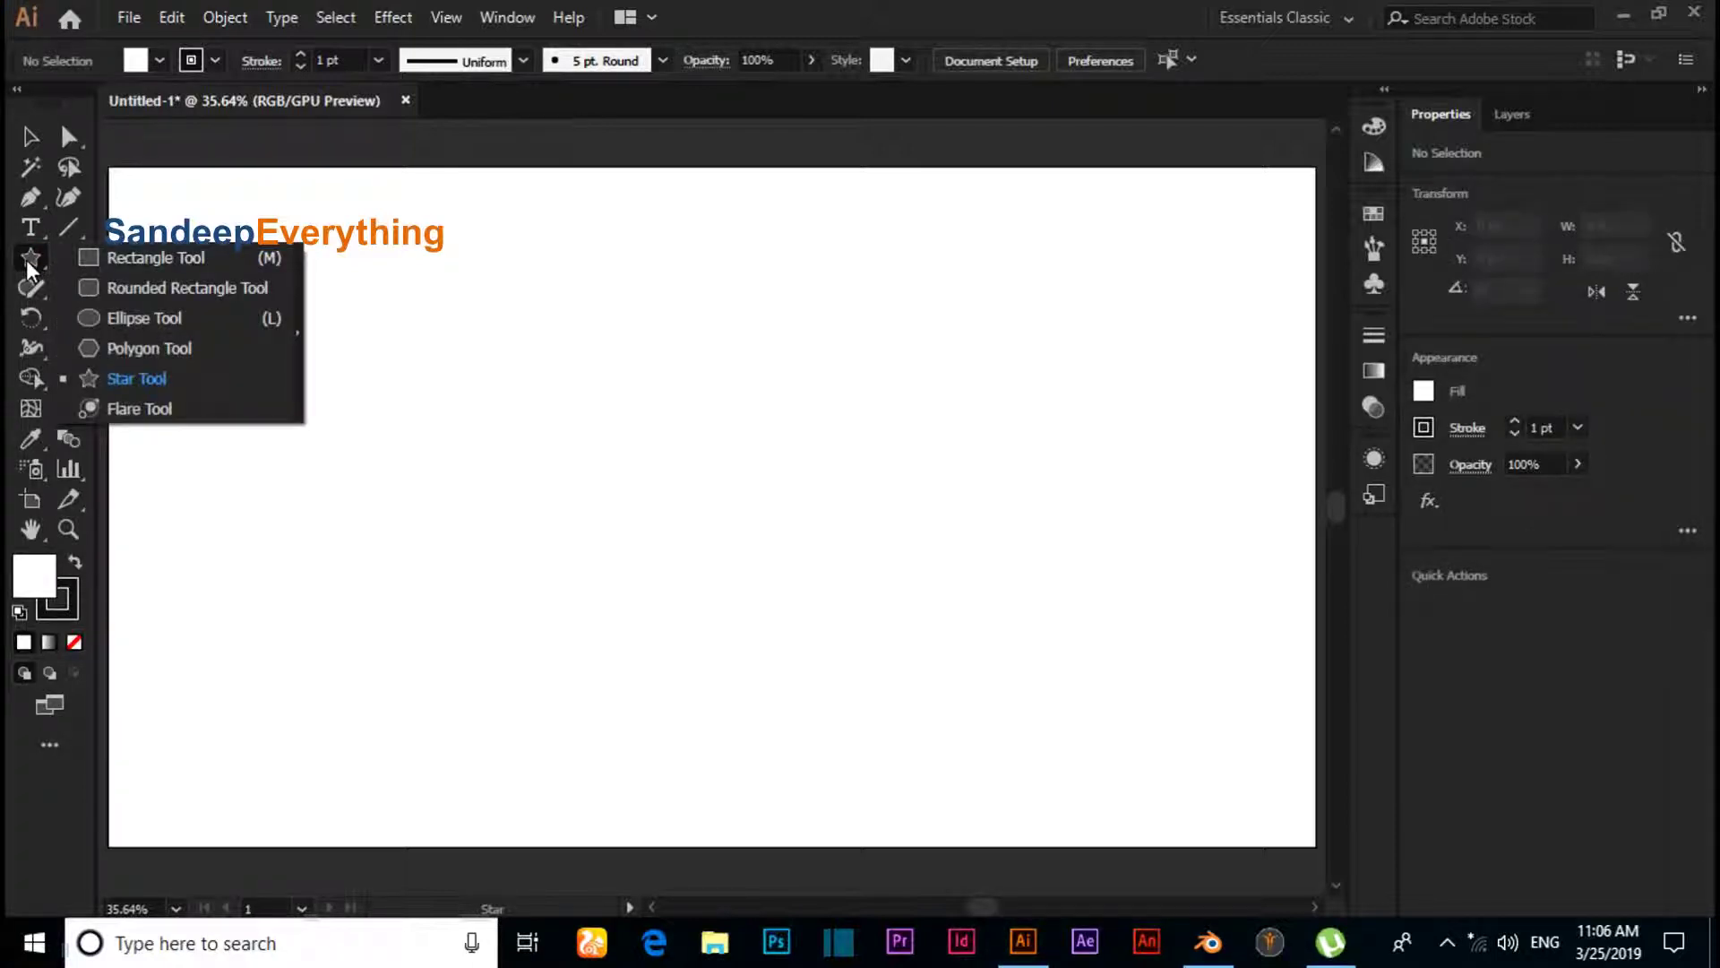
click(134, 380)
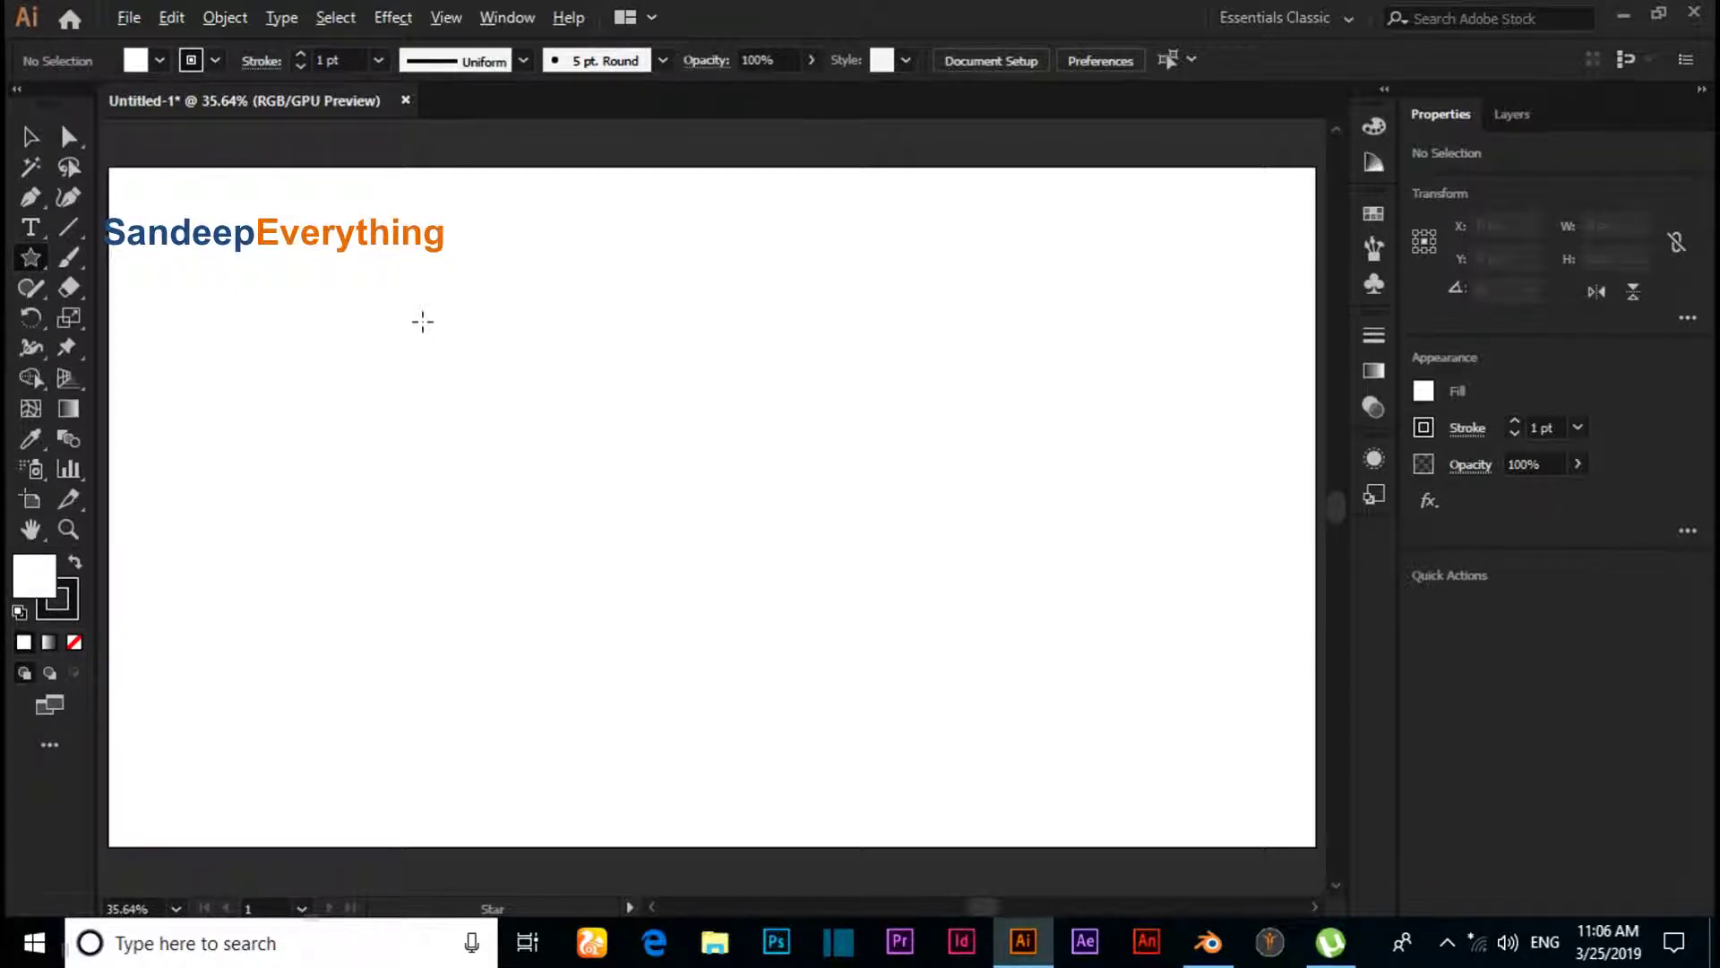
click(423, 322)
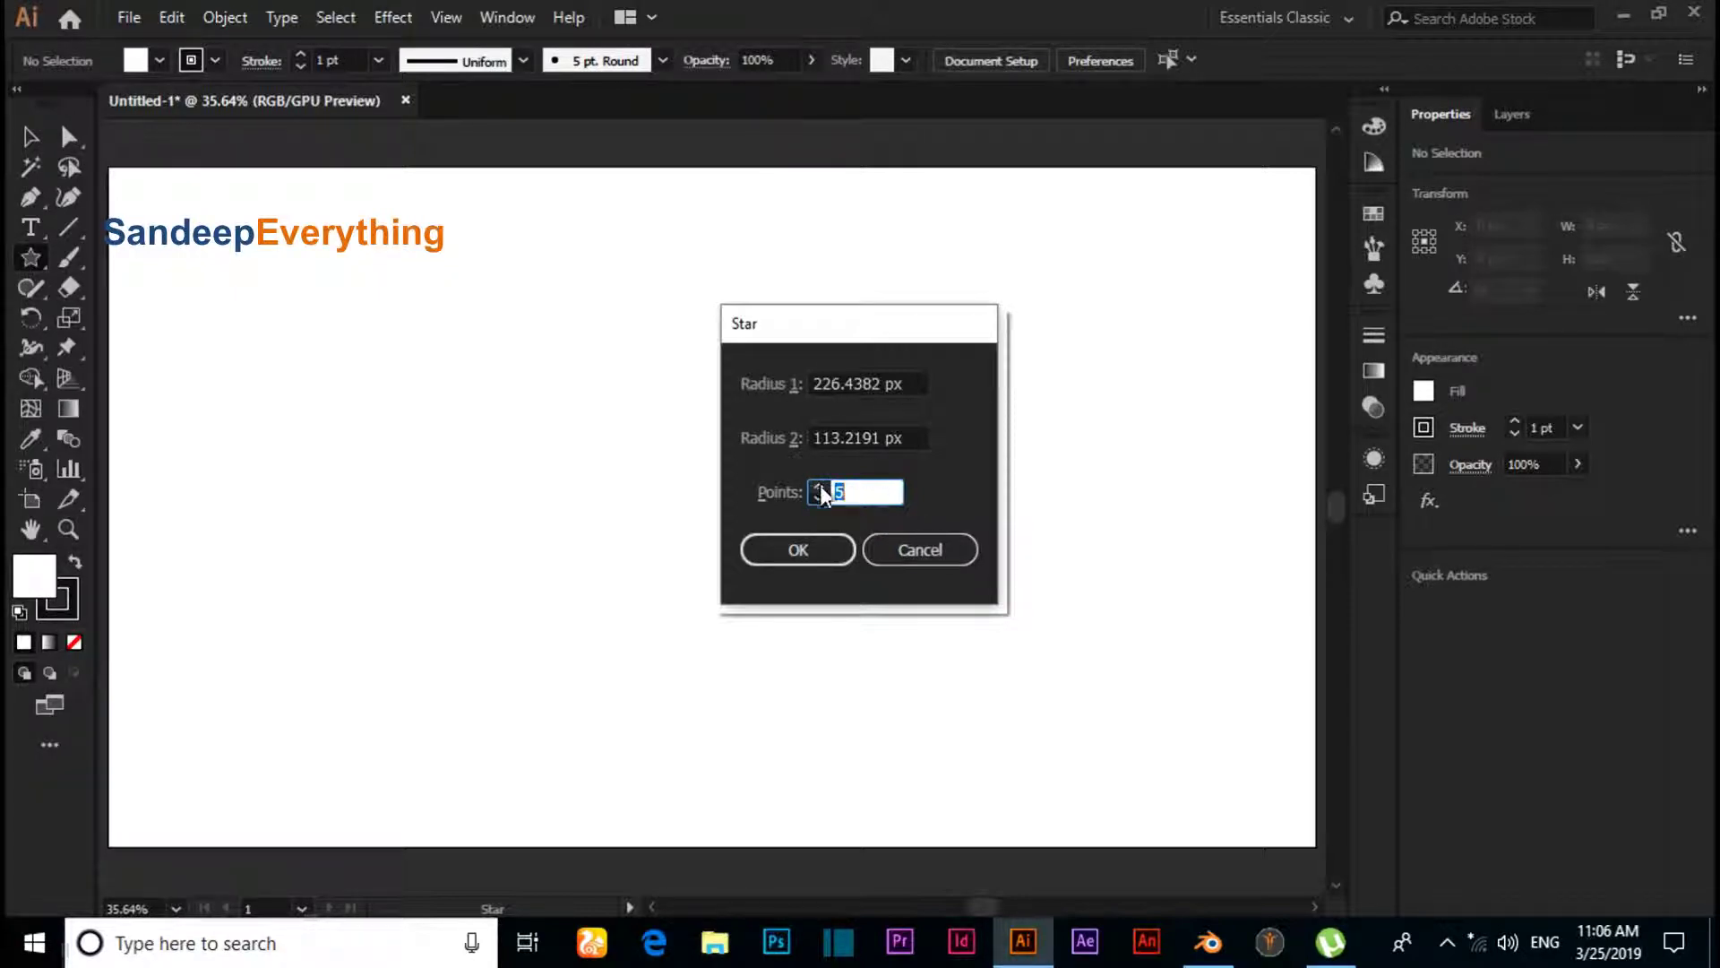
click(819, 487)
- Confirm the six-point star and round all its corners to 24.96 px with Direct Selection
click(812, 549)
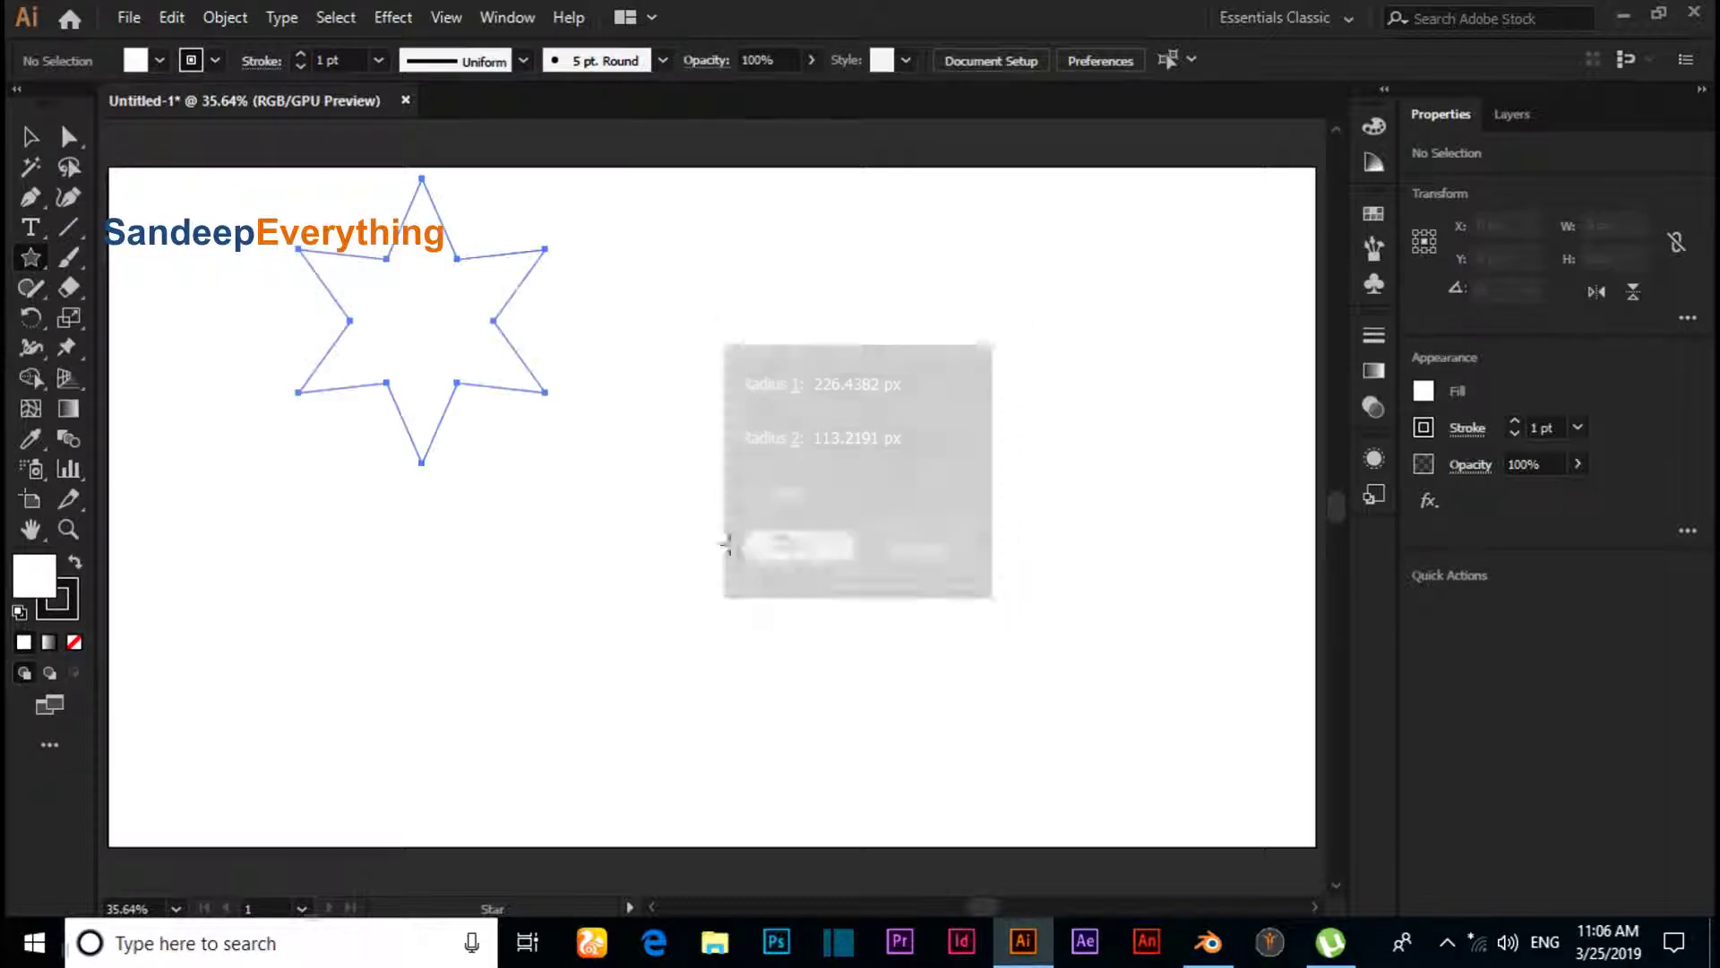
scroll(362, 326, up, 1)
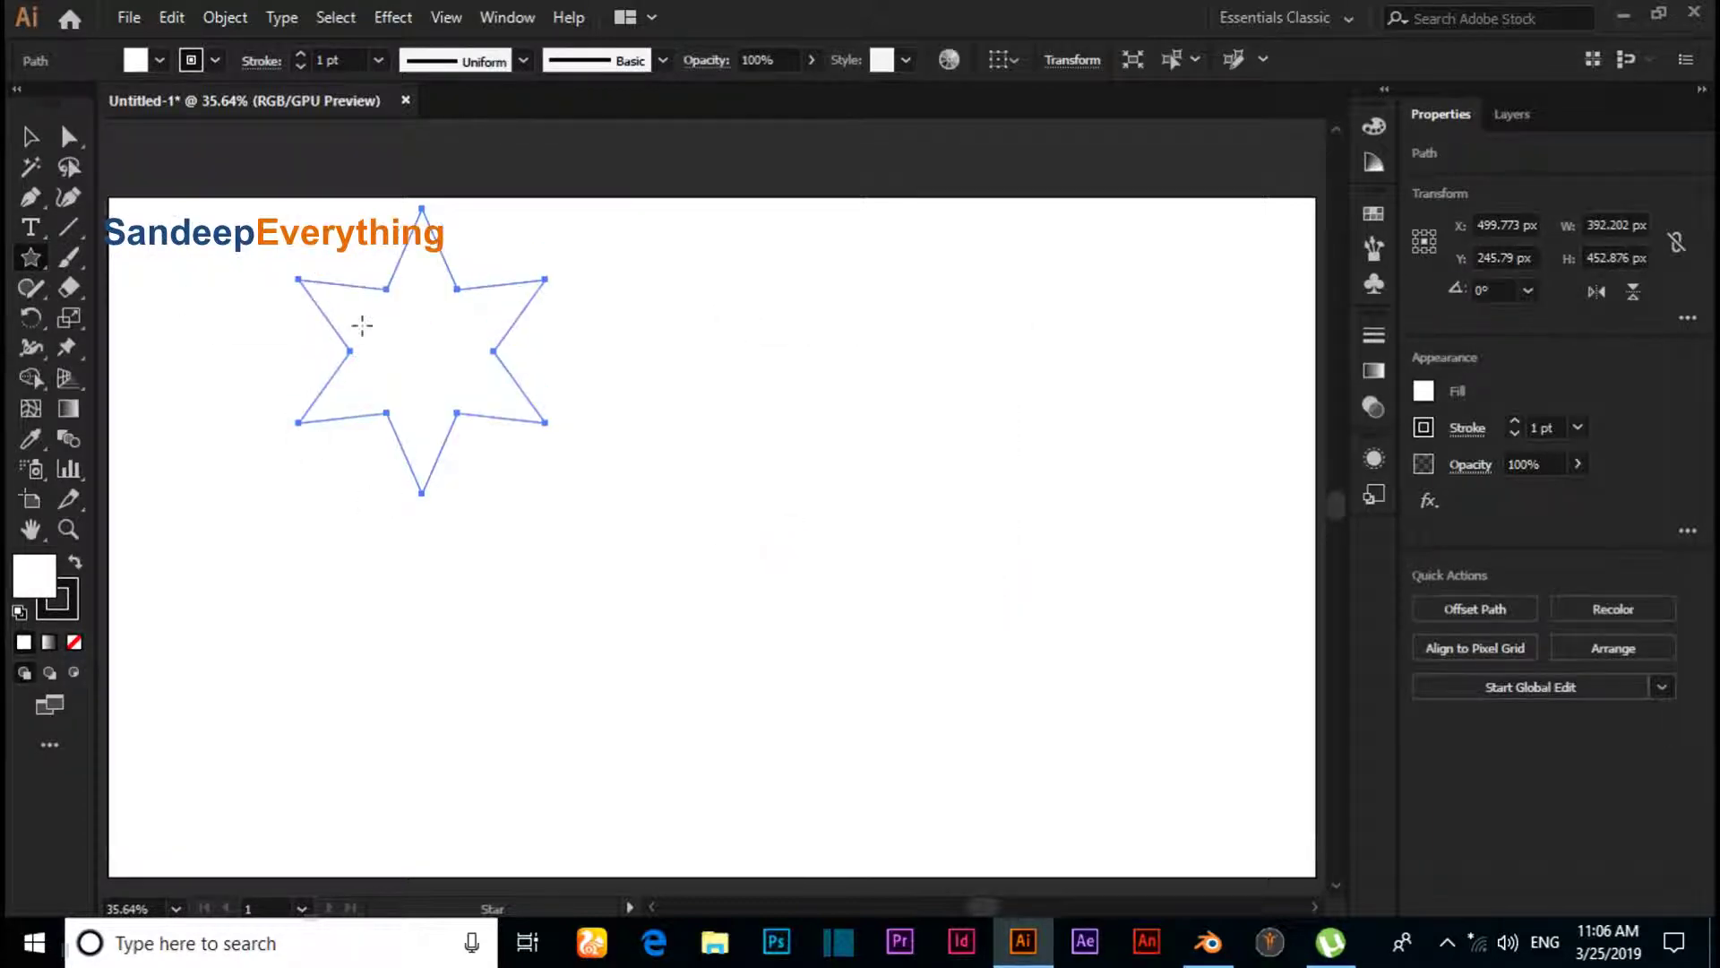
click(69, 137)
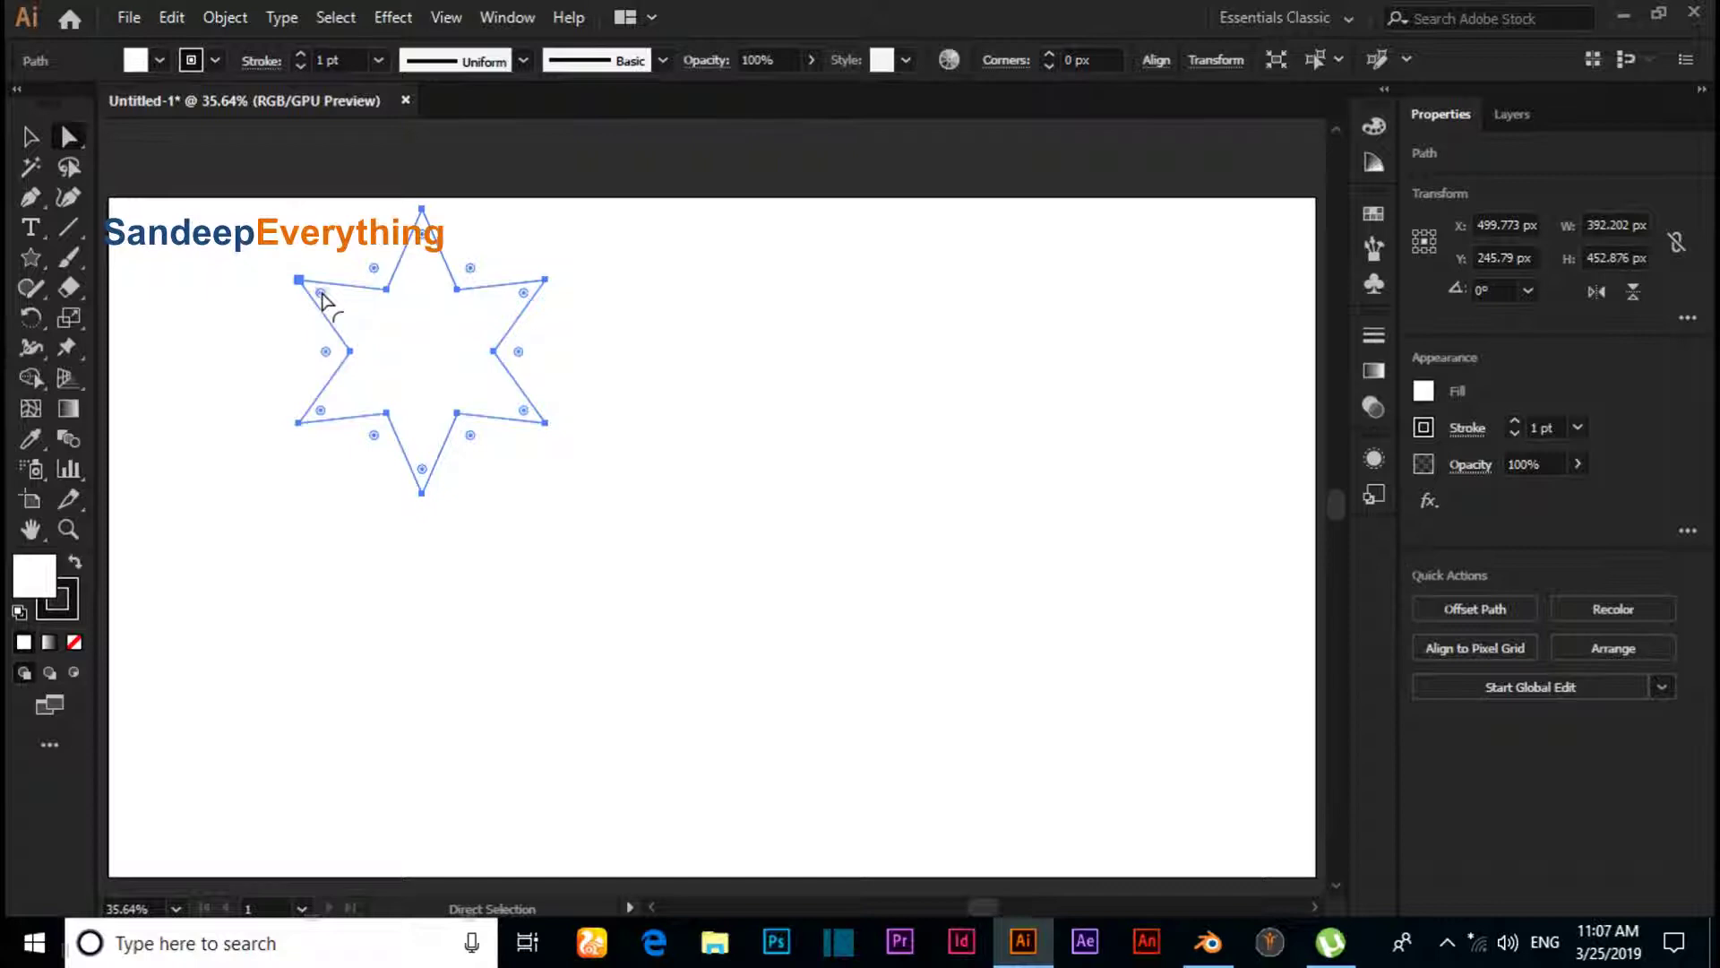
drag(323, 299, 340, 301)
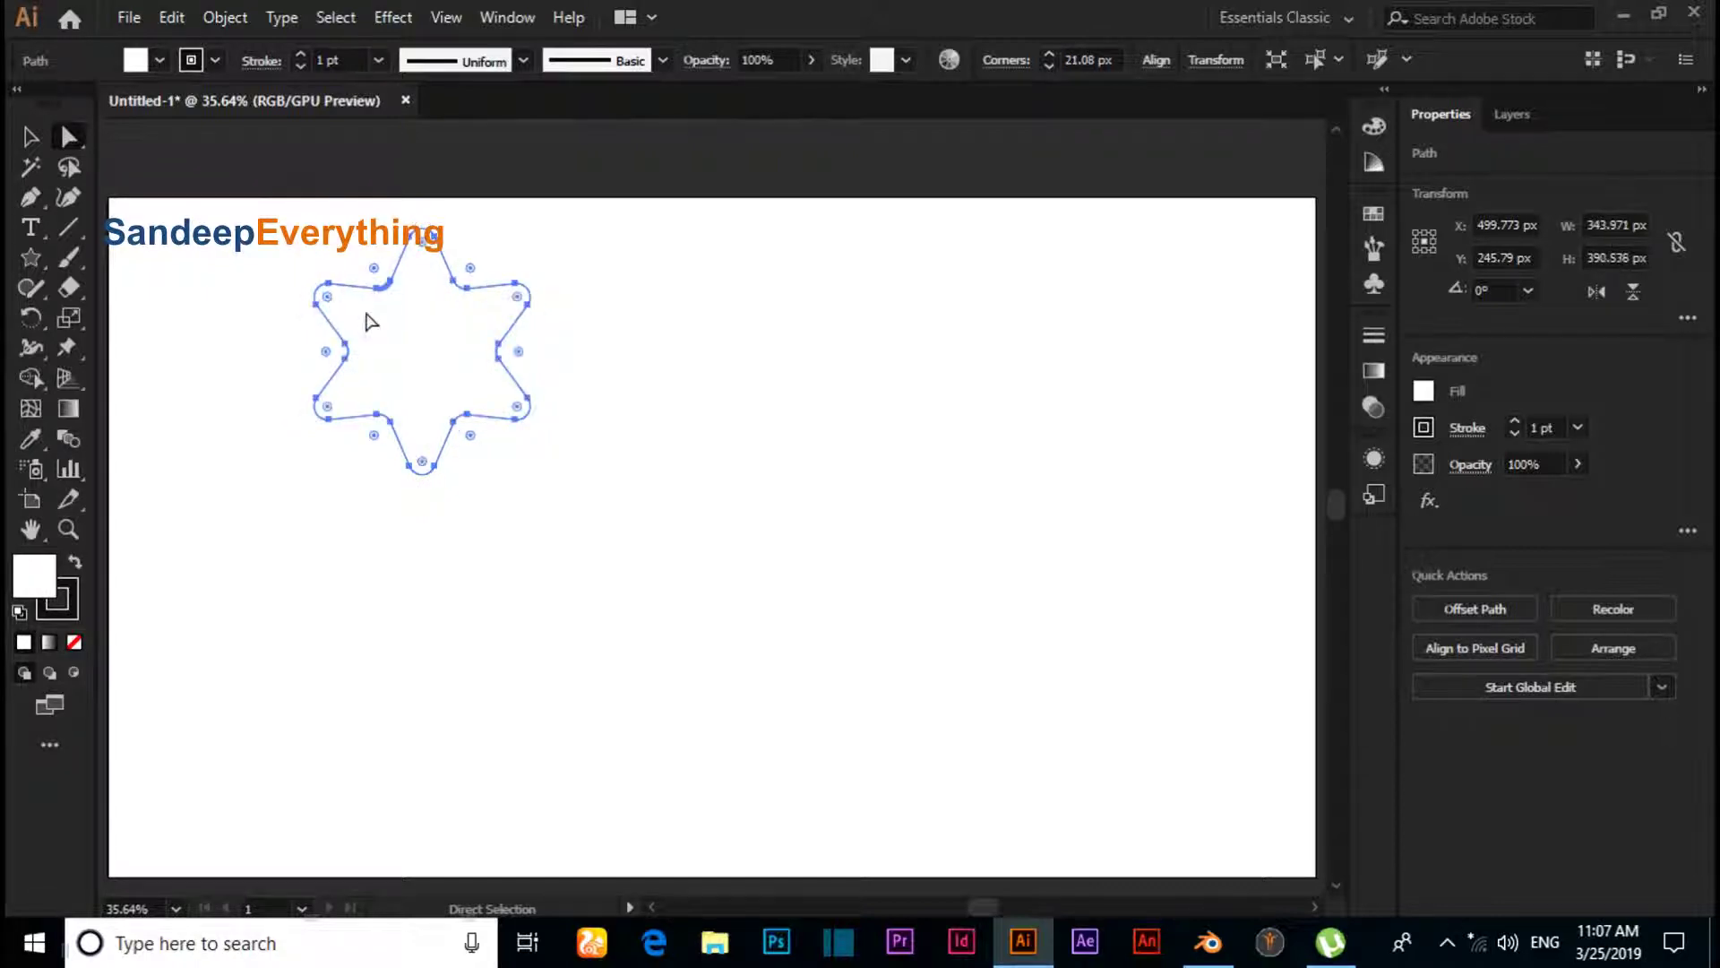
scroll(377, 368, up, 2)
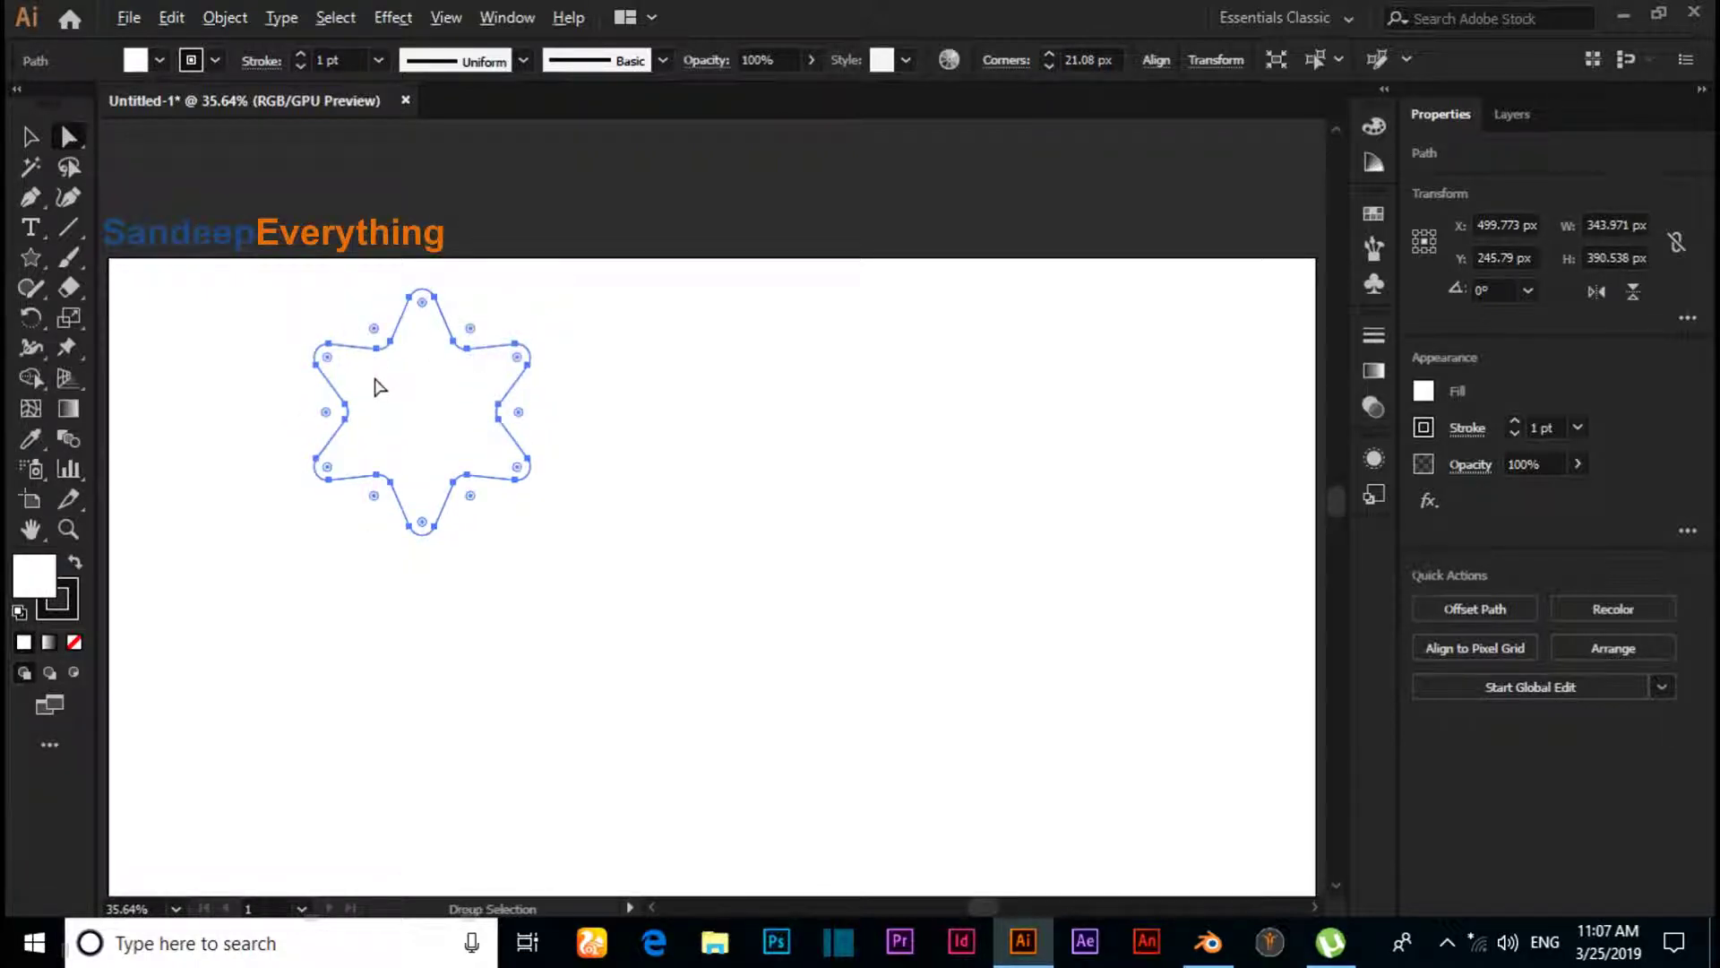
alt+scroll(377, 385, up, 3)
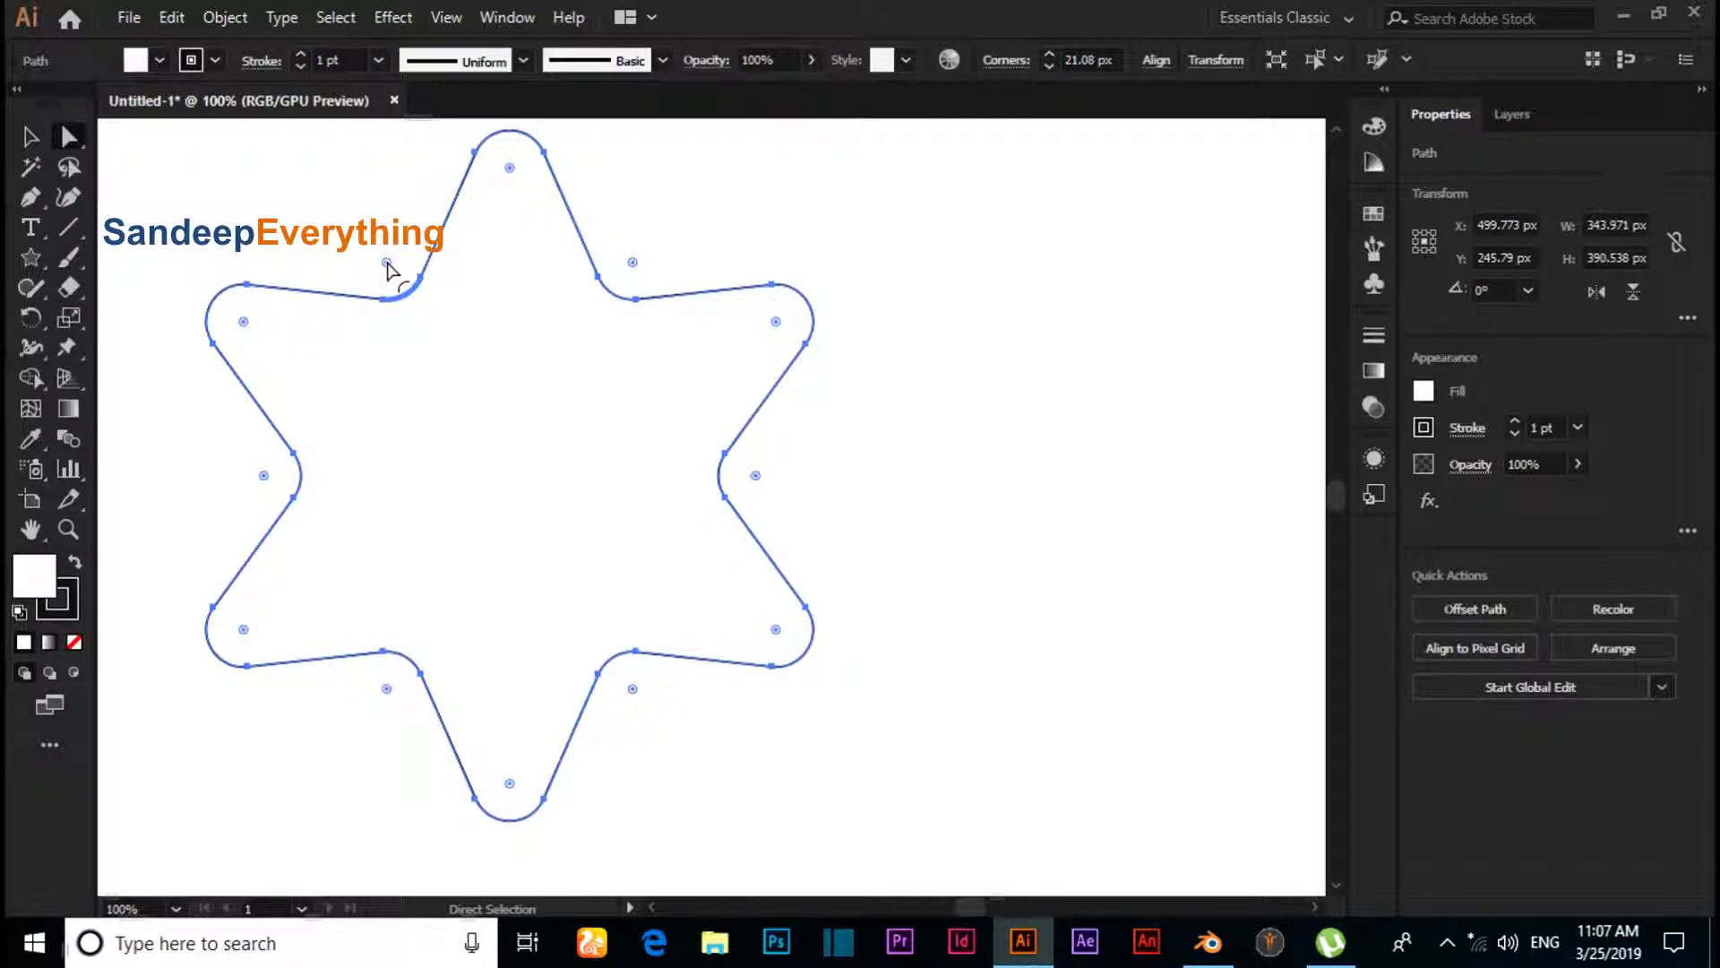
drag(387, 263, 383, 258)
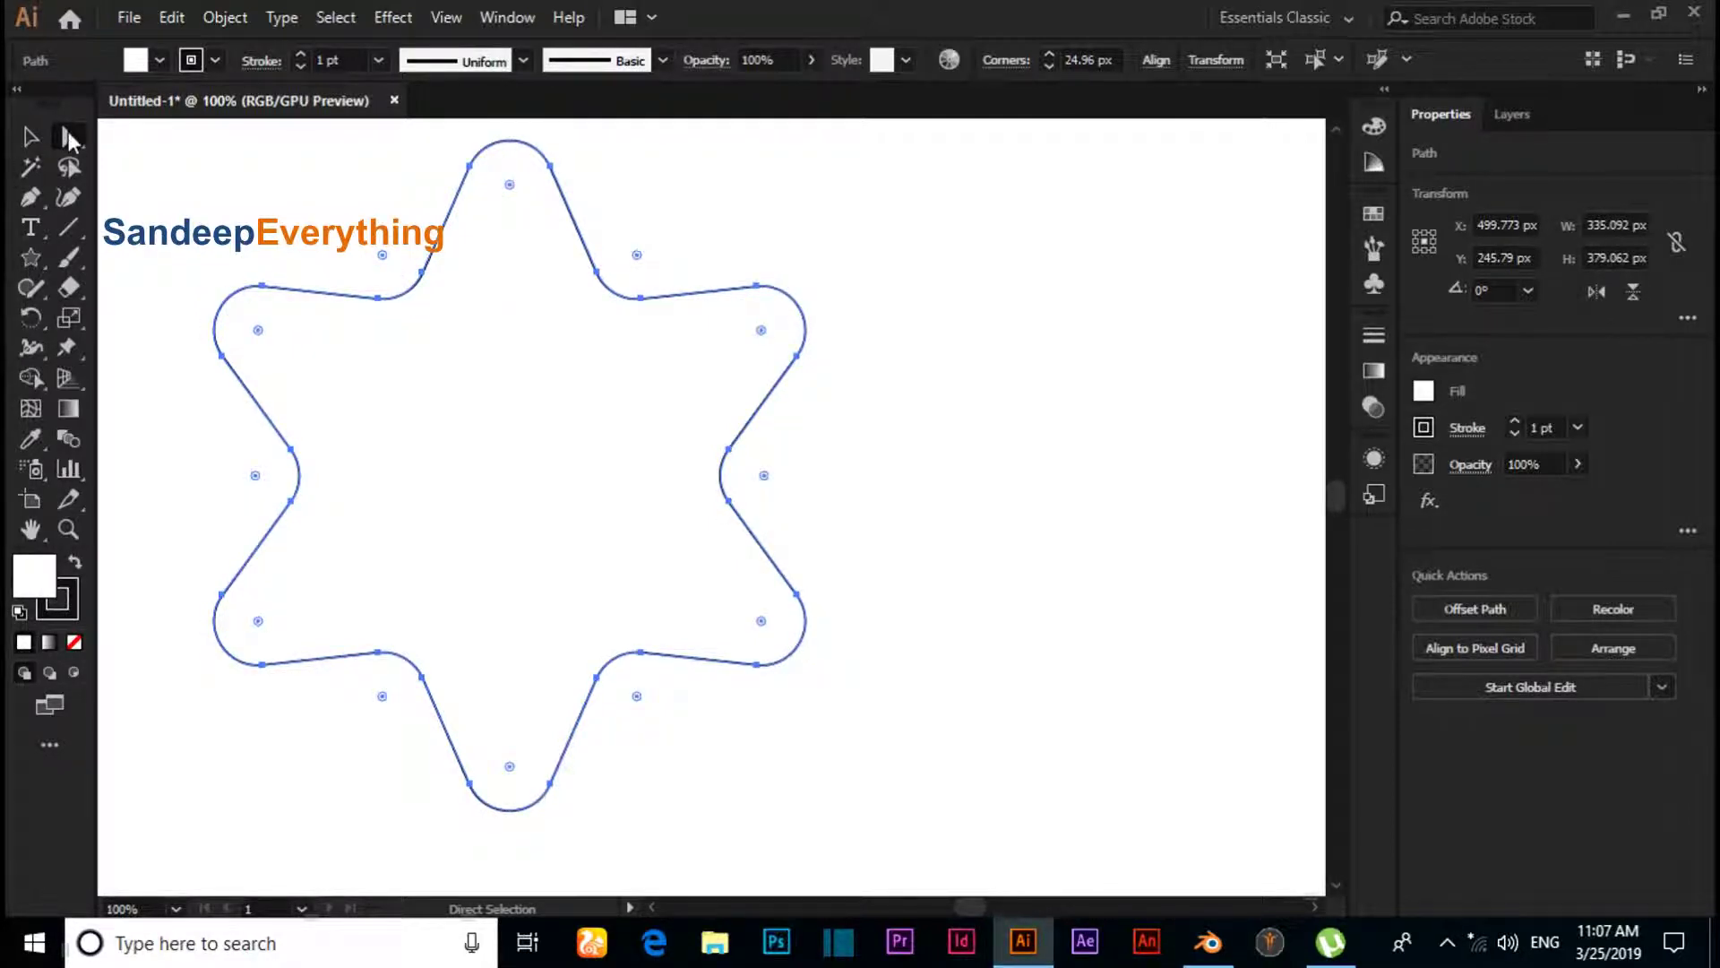
click(30, 137)
click(200, 173)
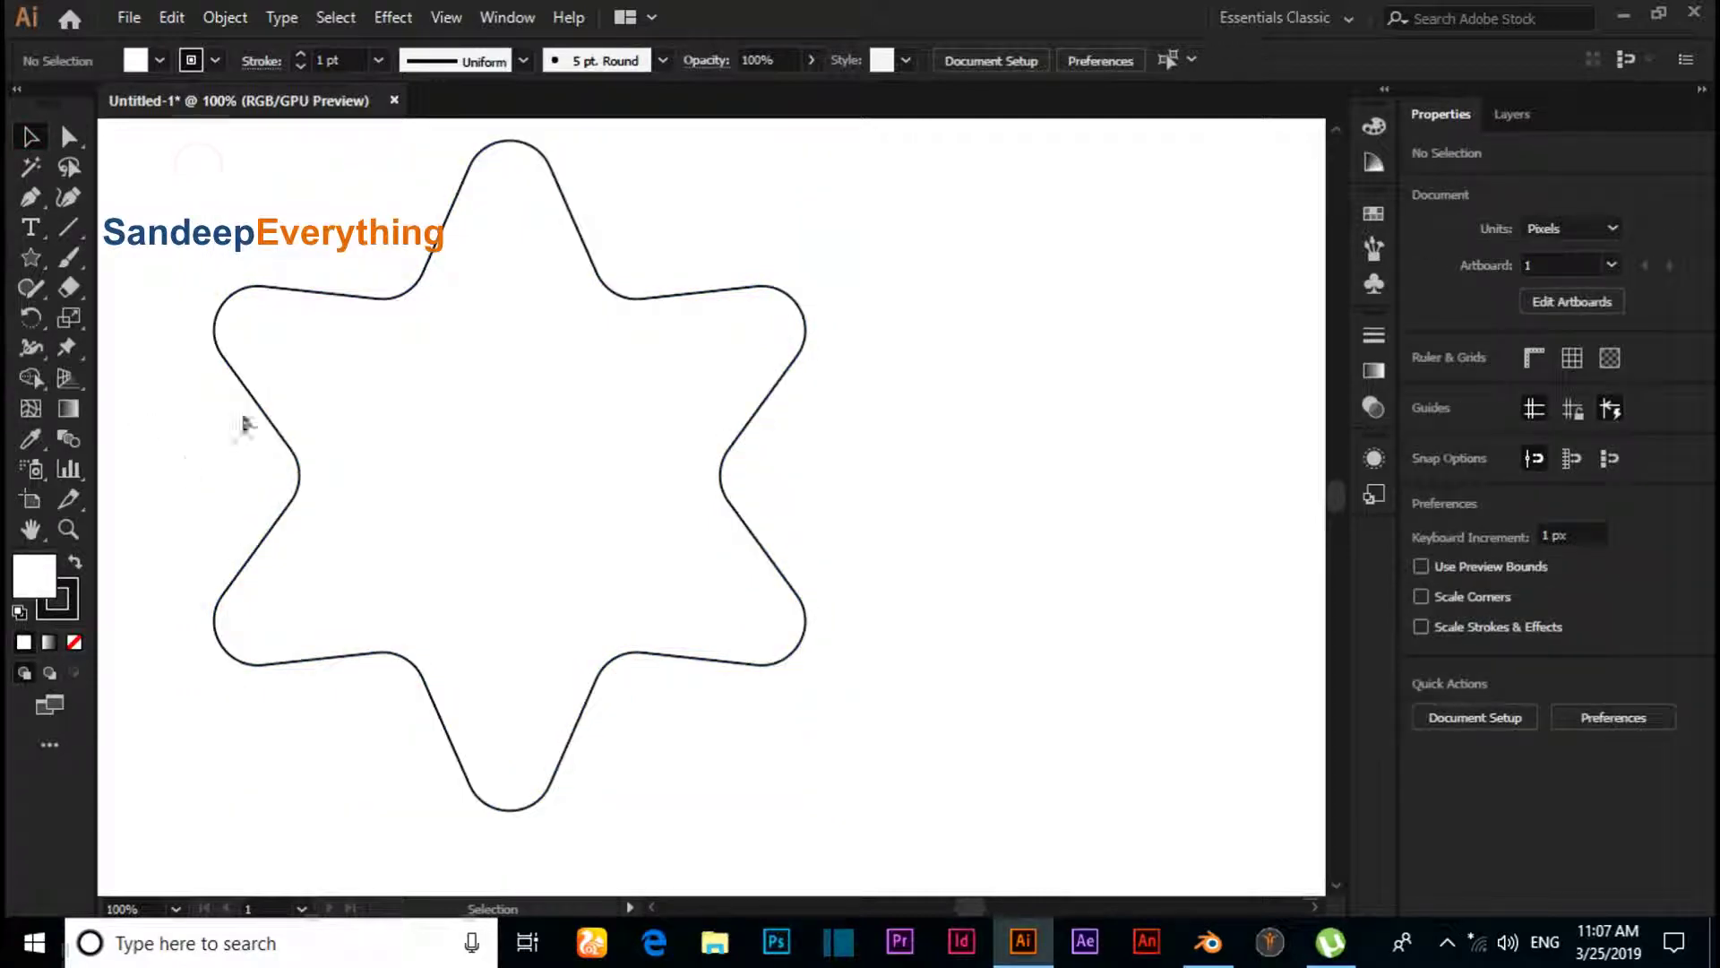
- Fill the star with dark red AA1B1B, then bring up the File menu's export options
click(338, 298)
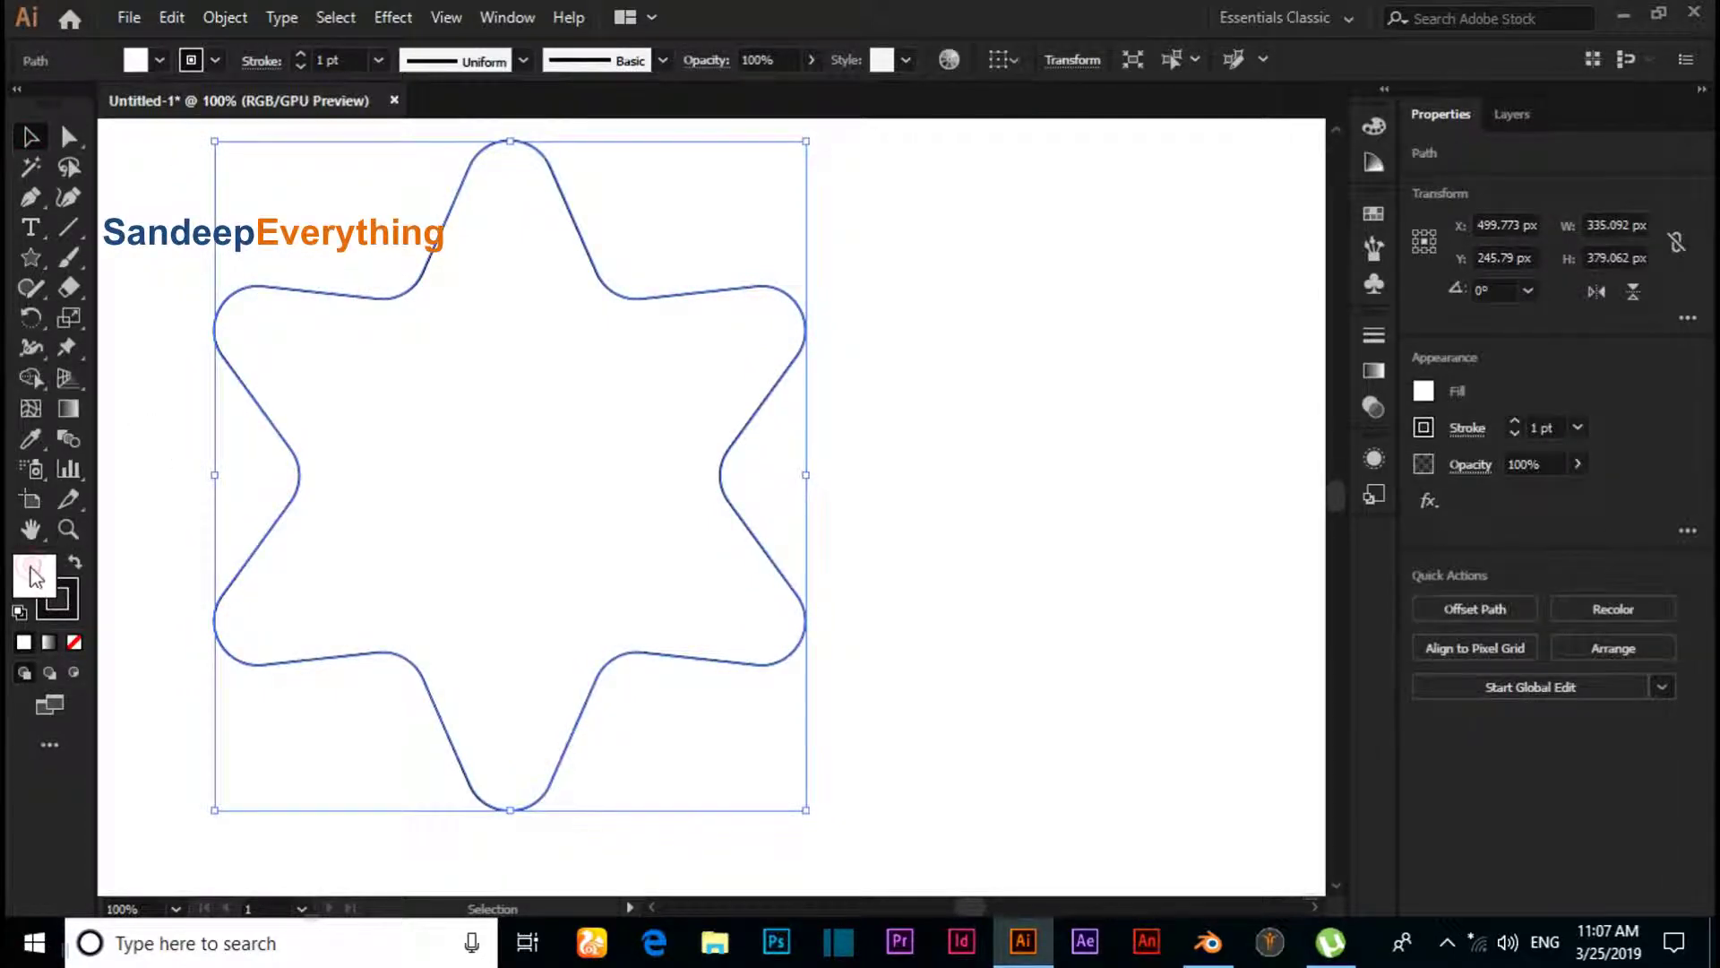
double_click(34, 575)
mouse_move(967, 577)
mouse_down()
mouse_move(1114, 607)
mouse_move(1123, 642)
mouse_up()
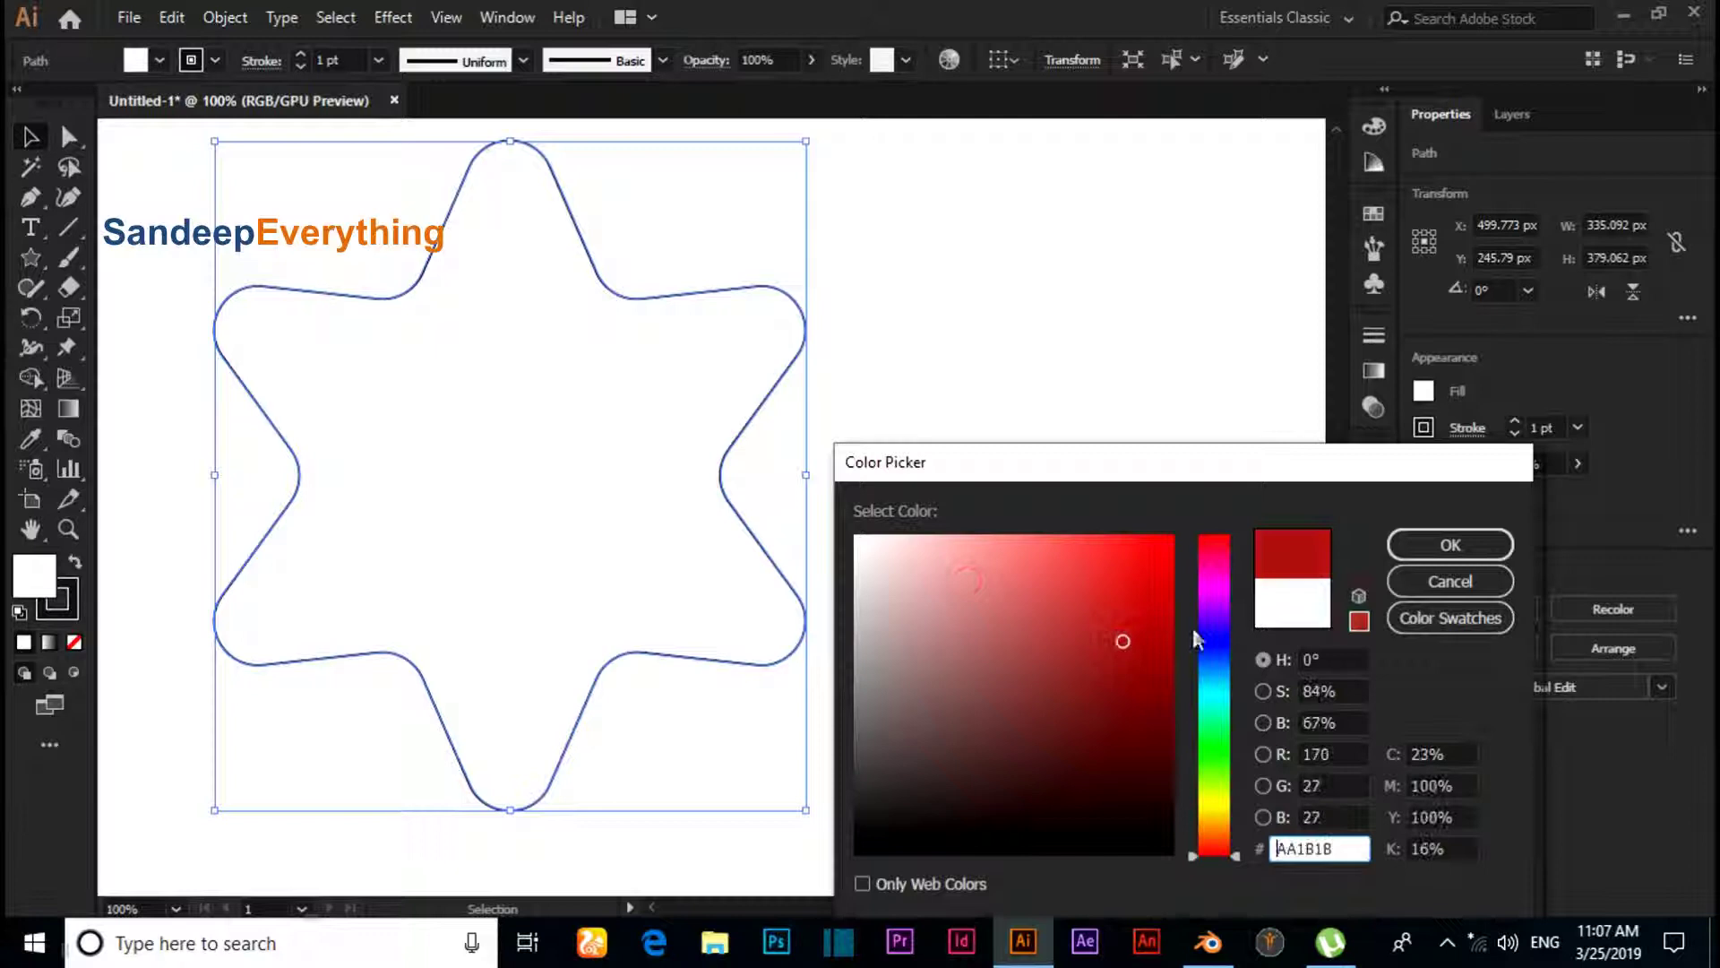
click(1448, 546)
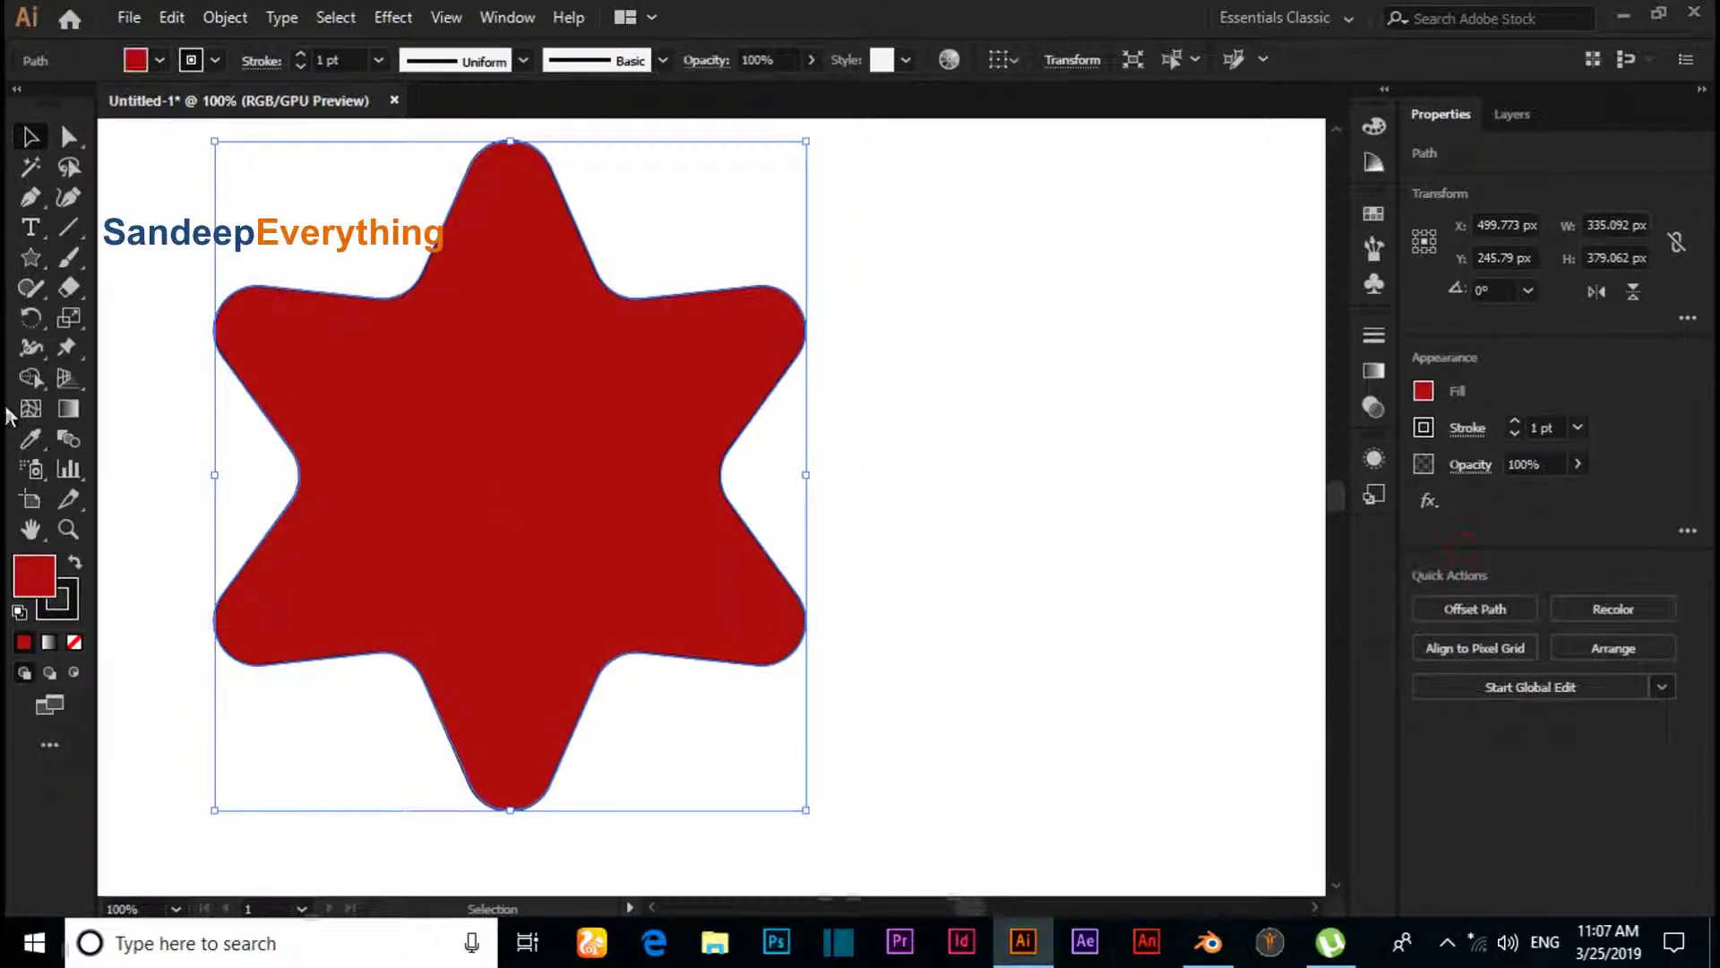
click(130, 18)
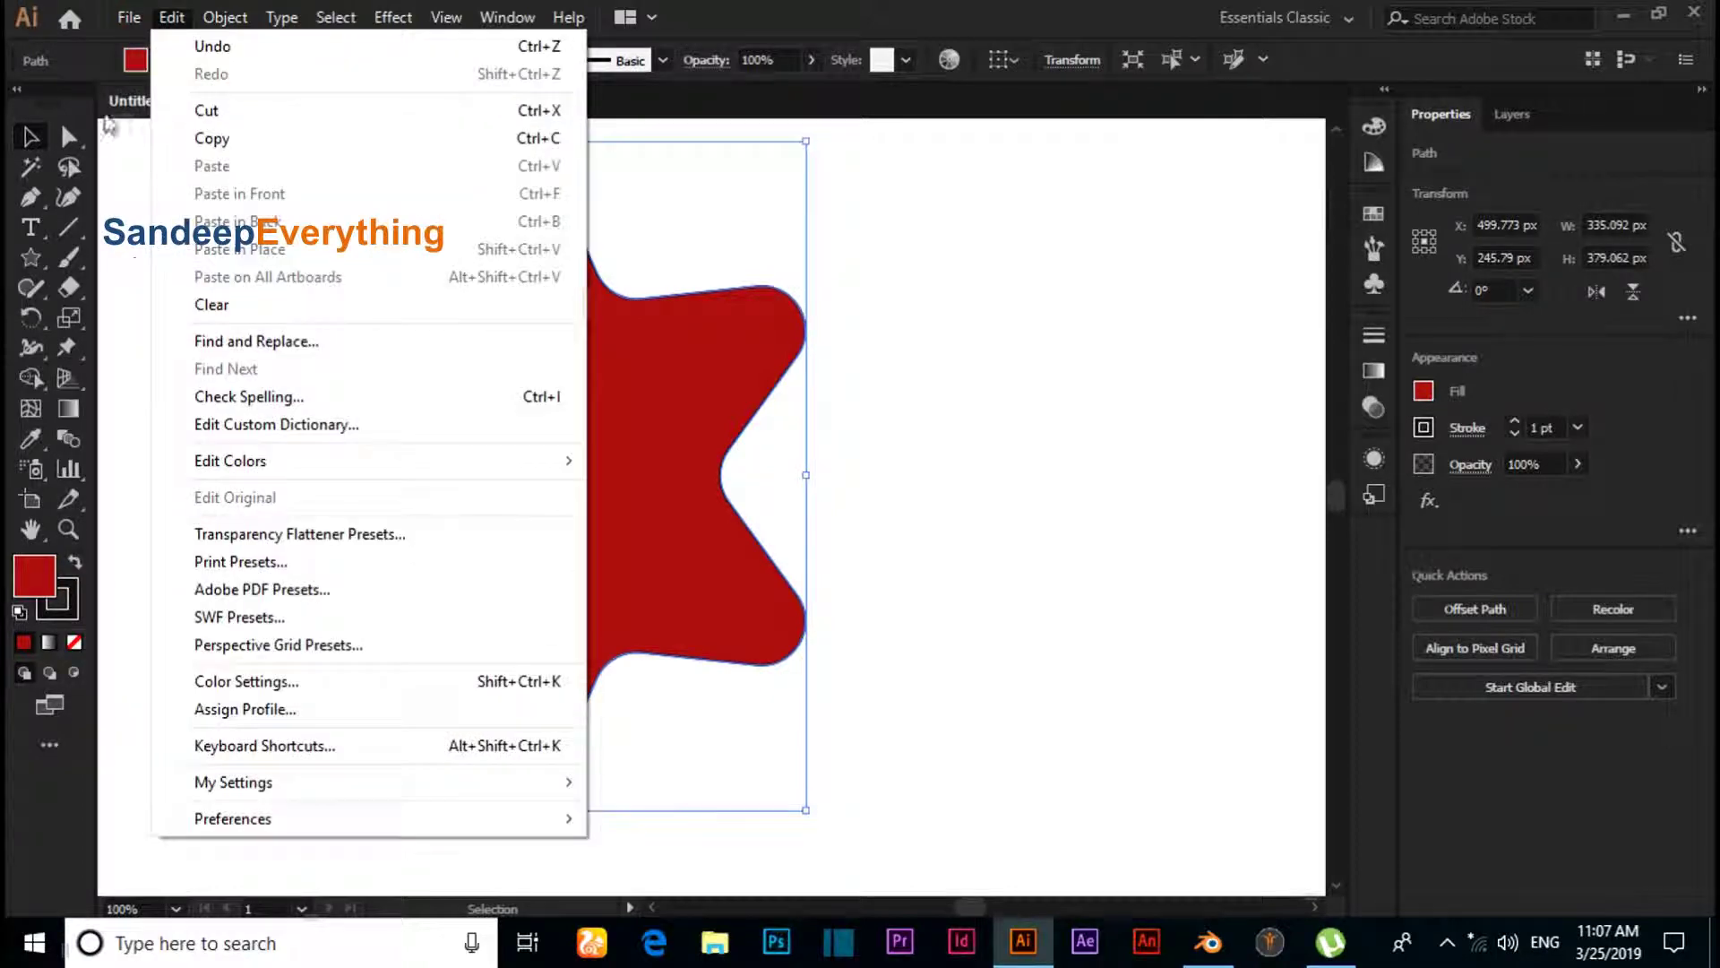
mouse_move(219, 458)
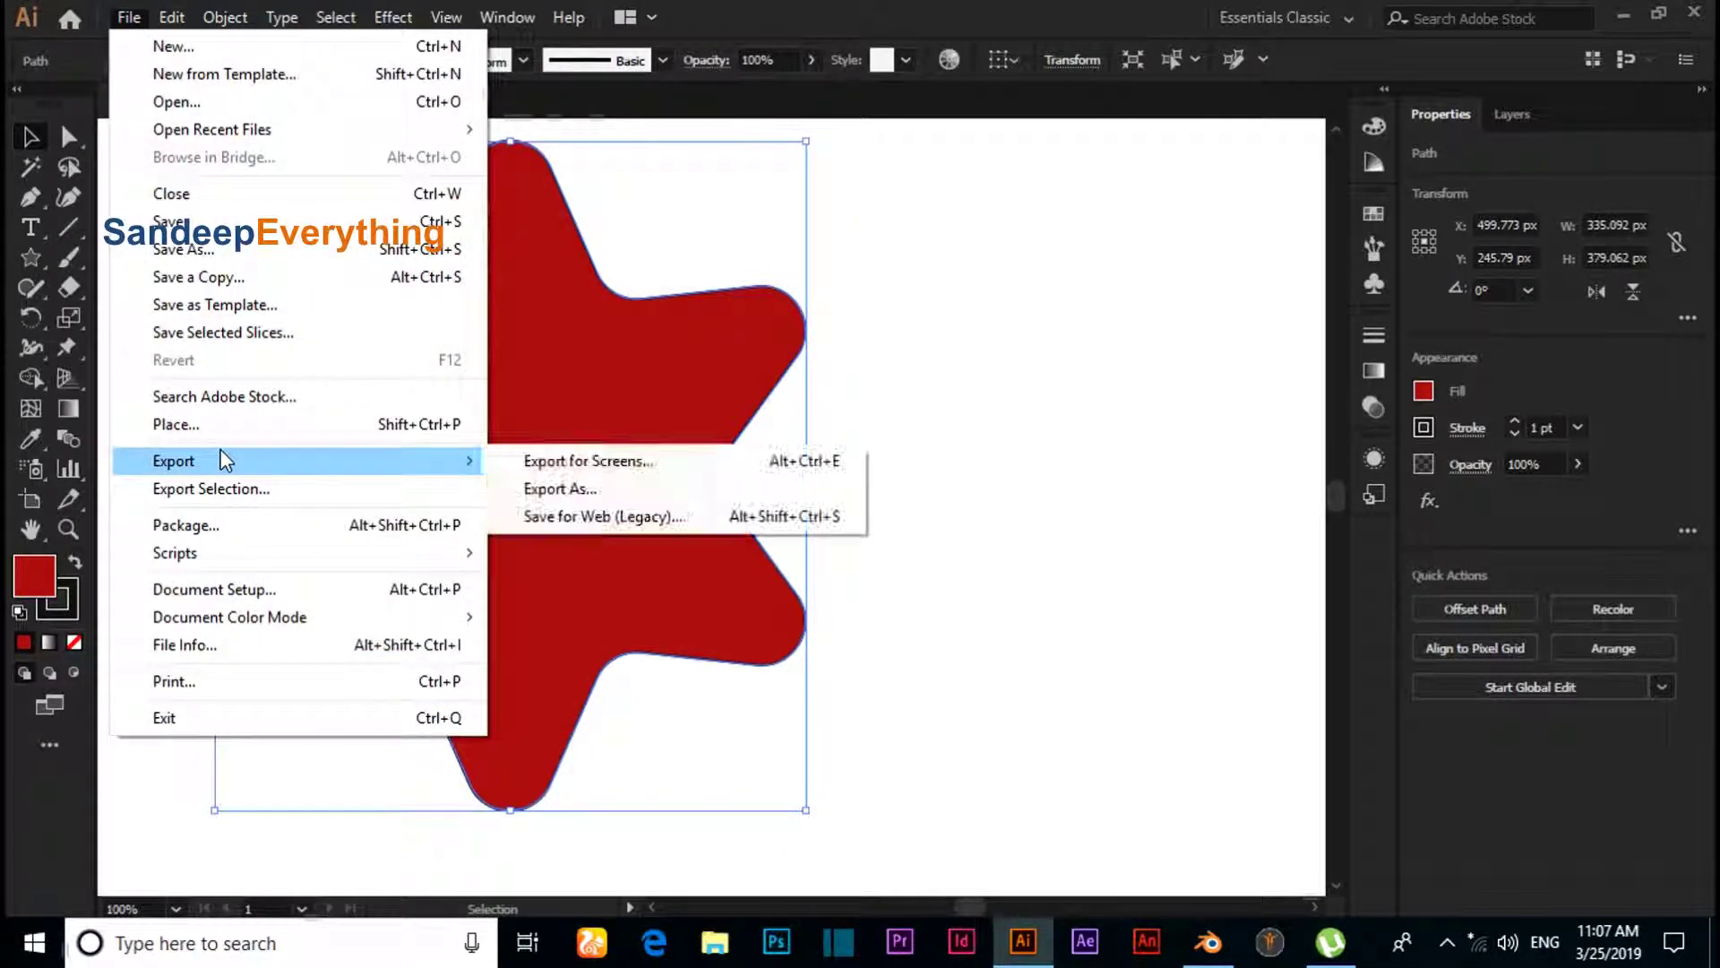
- Export the artwork to the Desktop as SVG file 'star', accepting the default SVG options
click(576, 491)
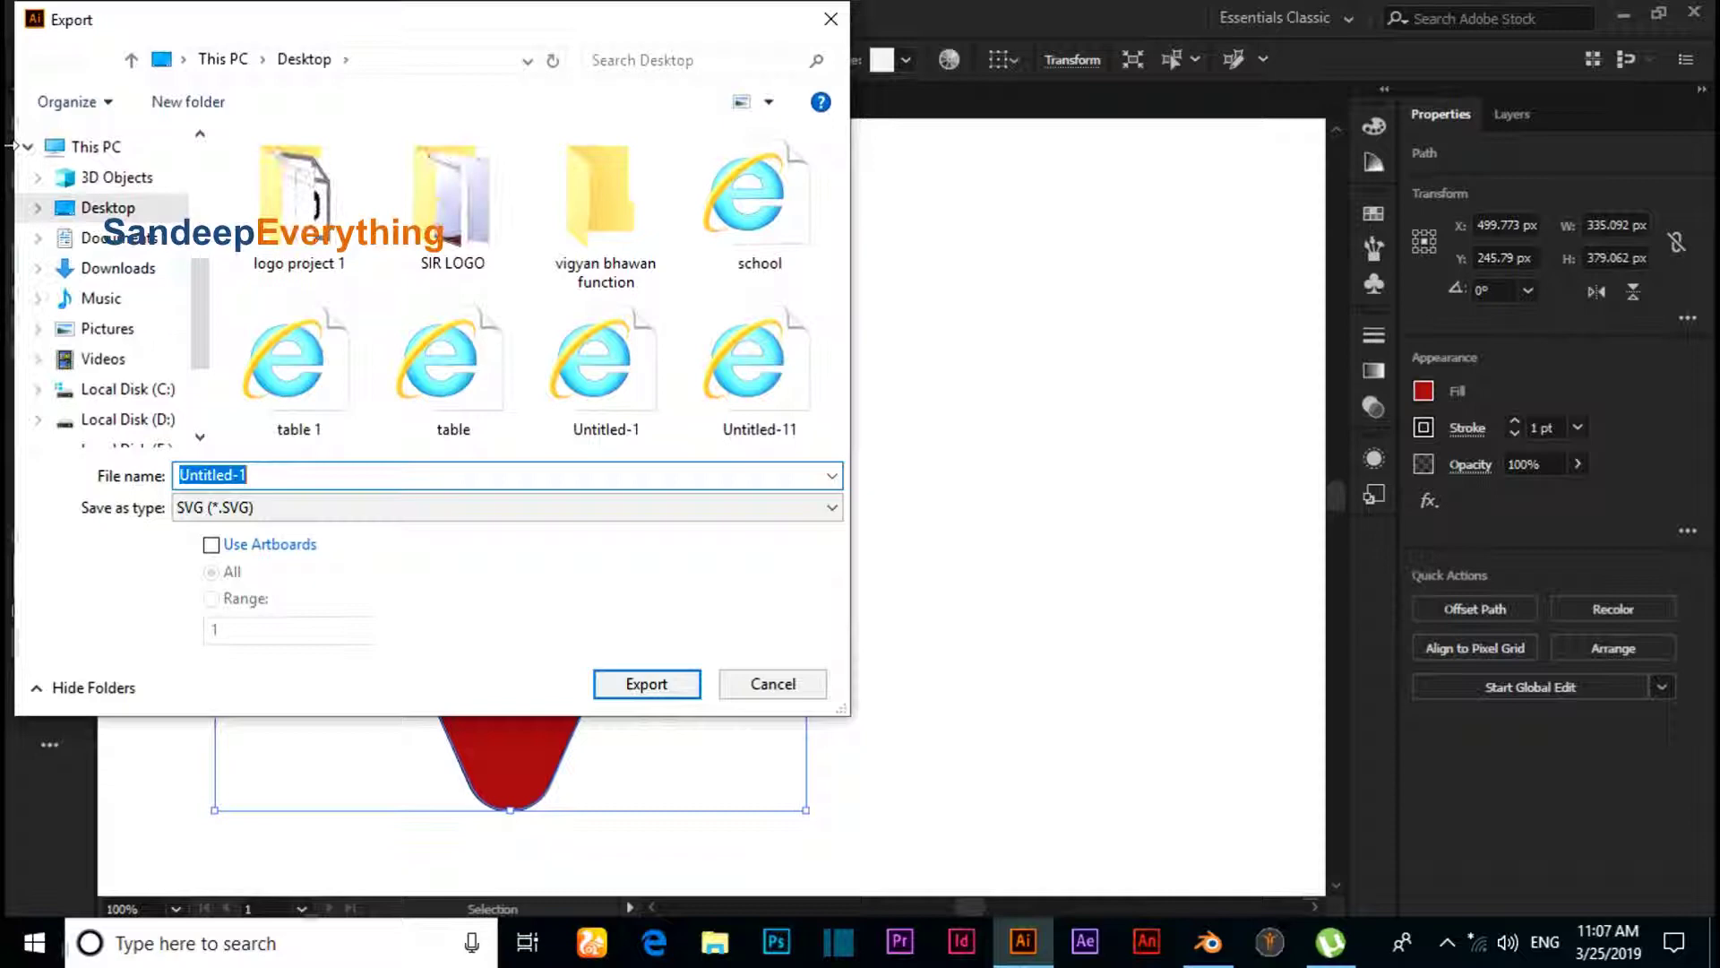
key(BackSpace)
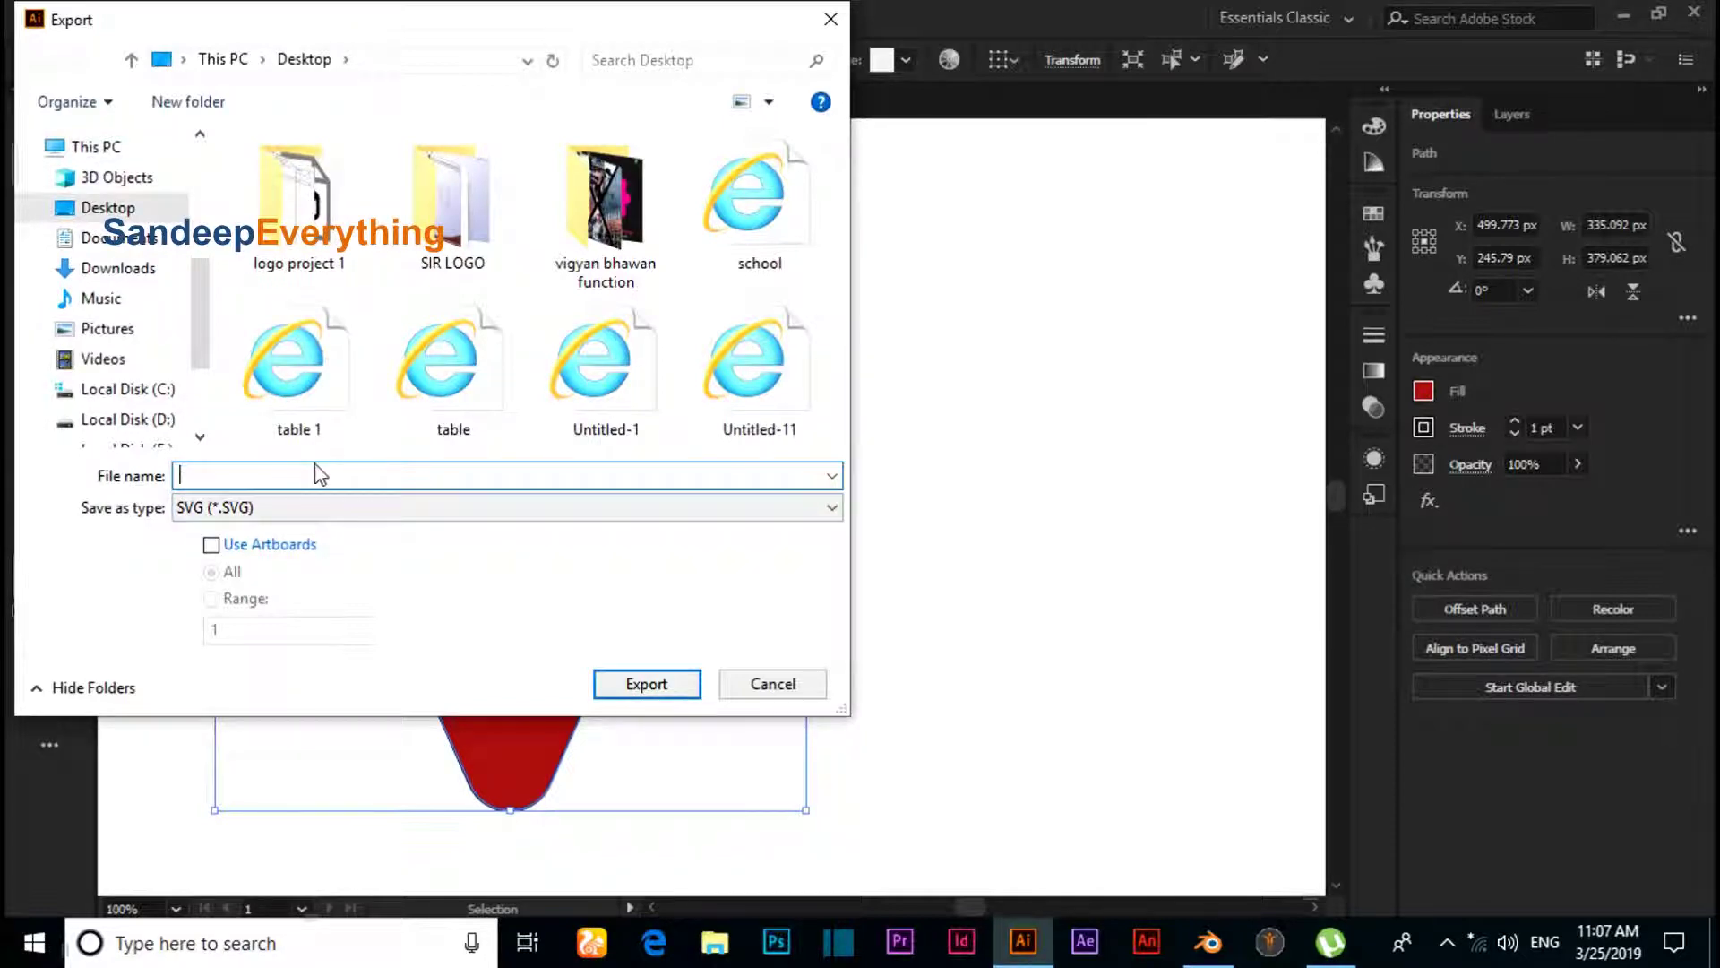
text(star)
click(645, 683)
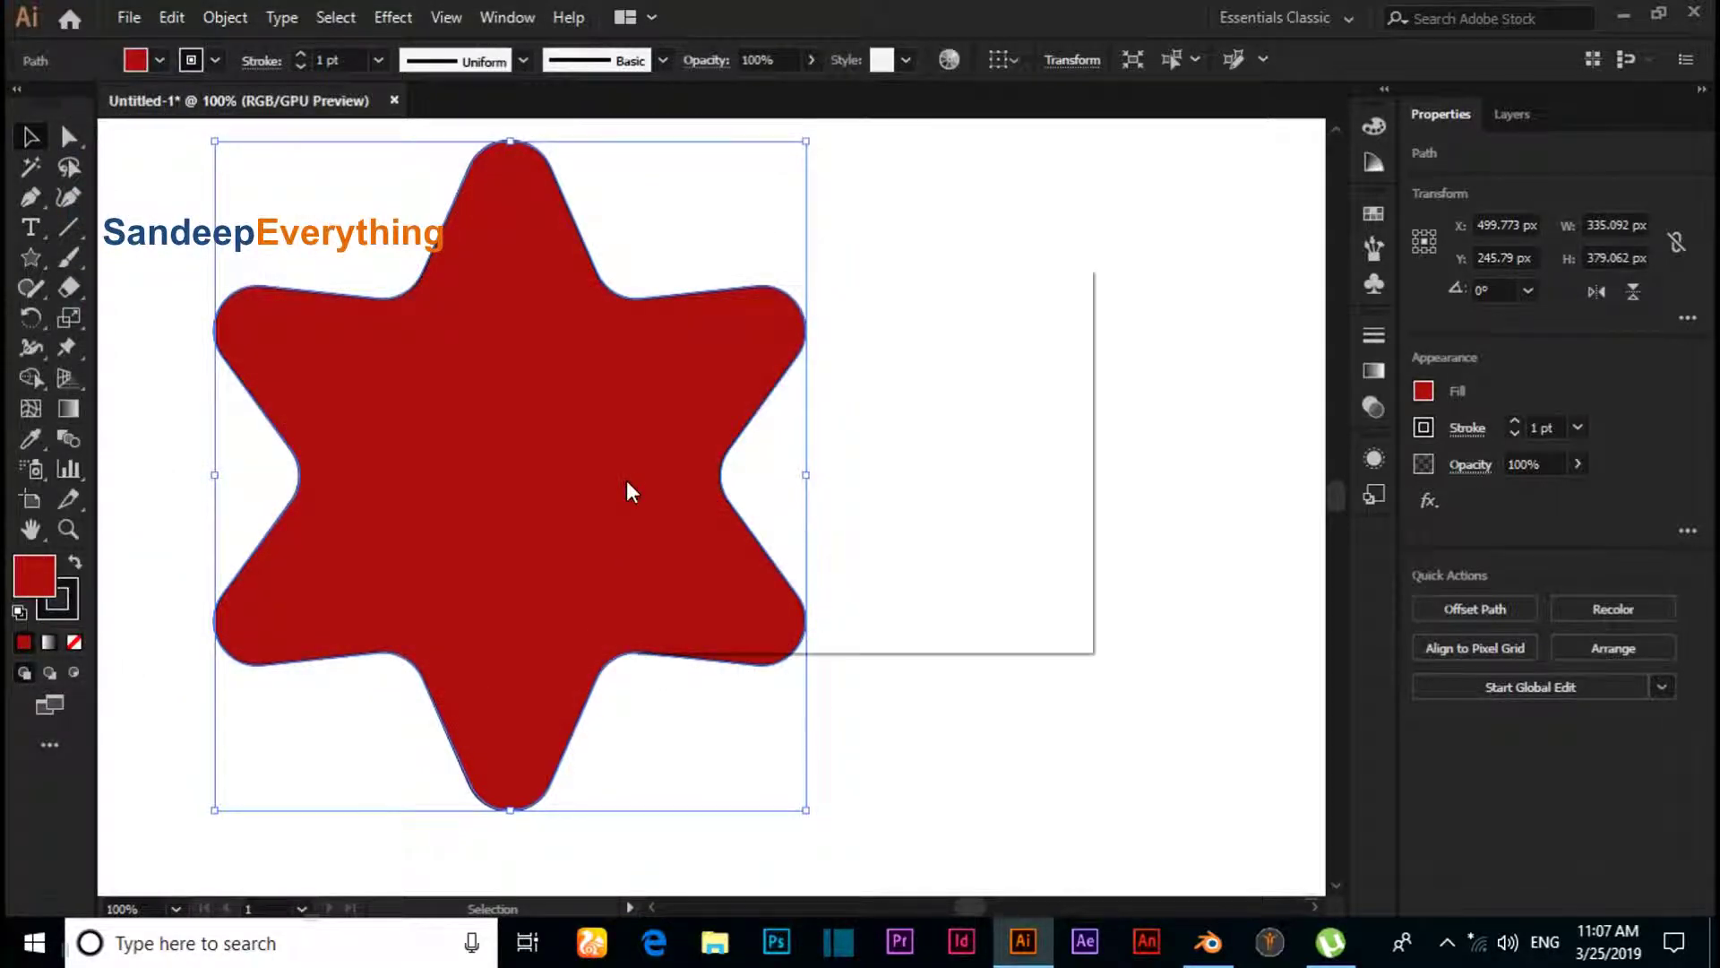
click(892, 591)
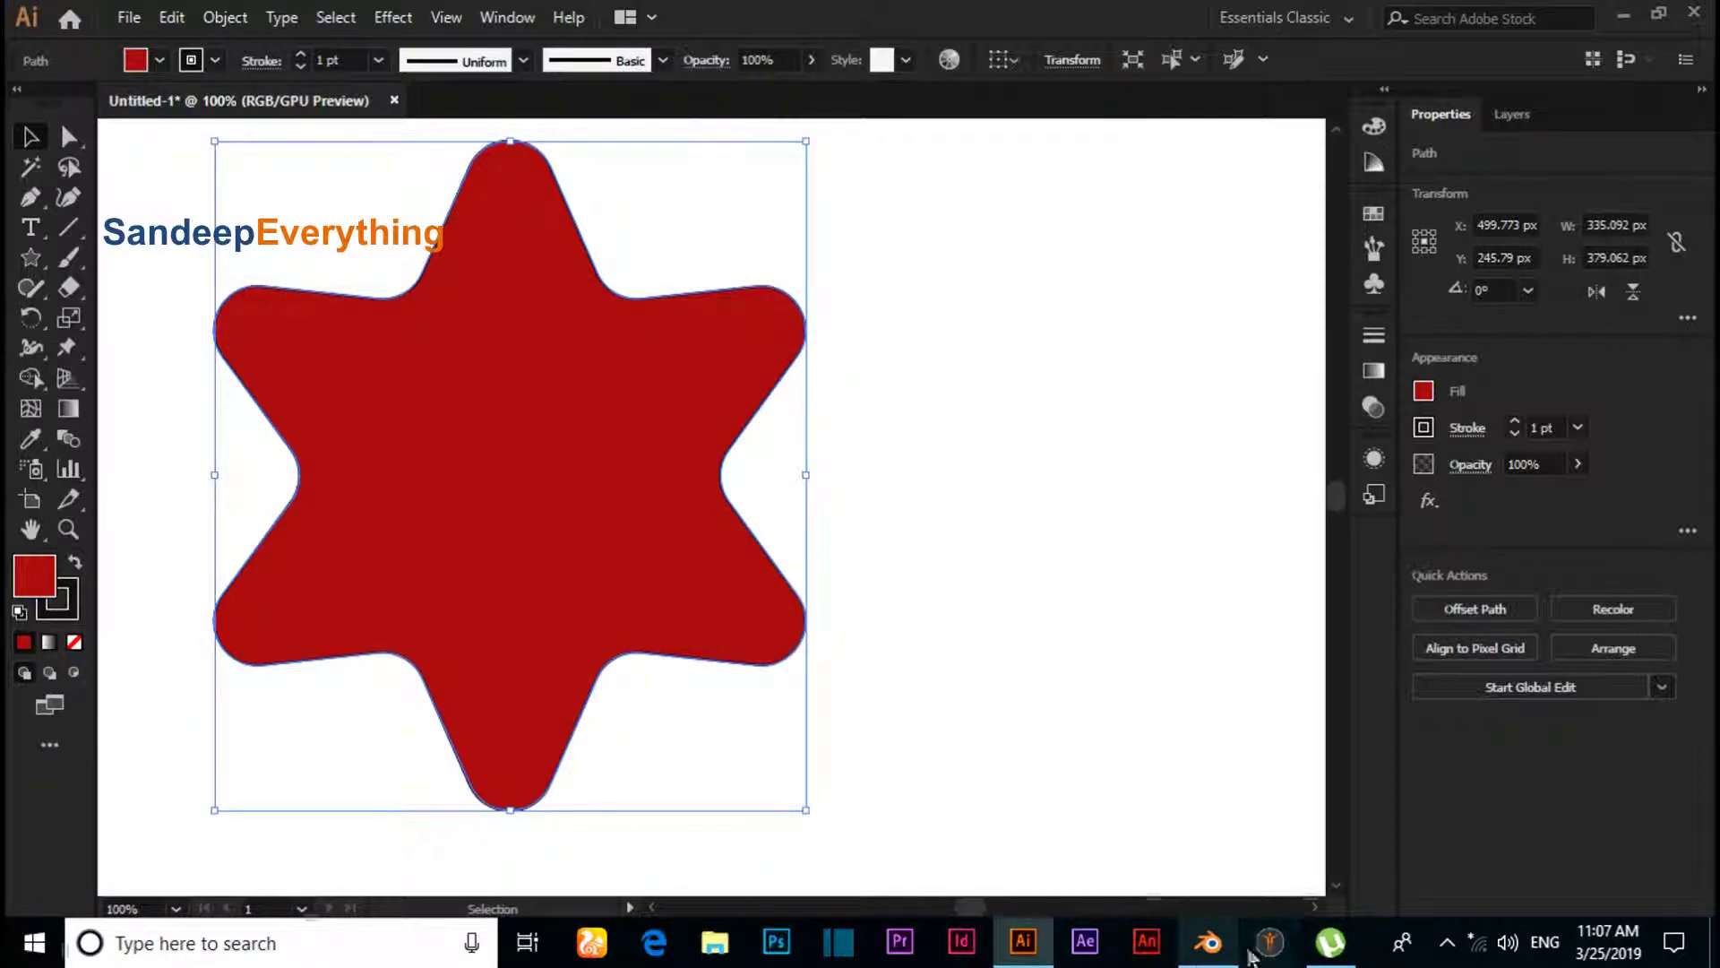
- Back in Blender, import star.svg from the Desktop through File > Import > SVG
click(1208, 941)
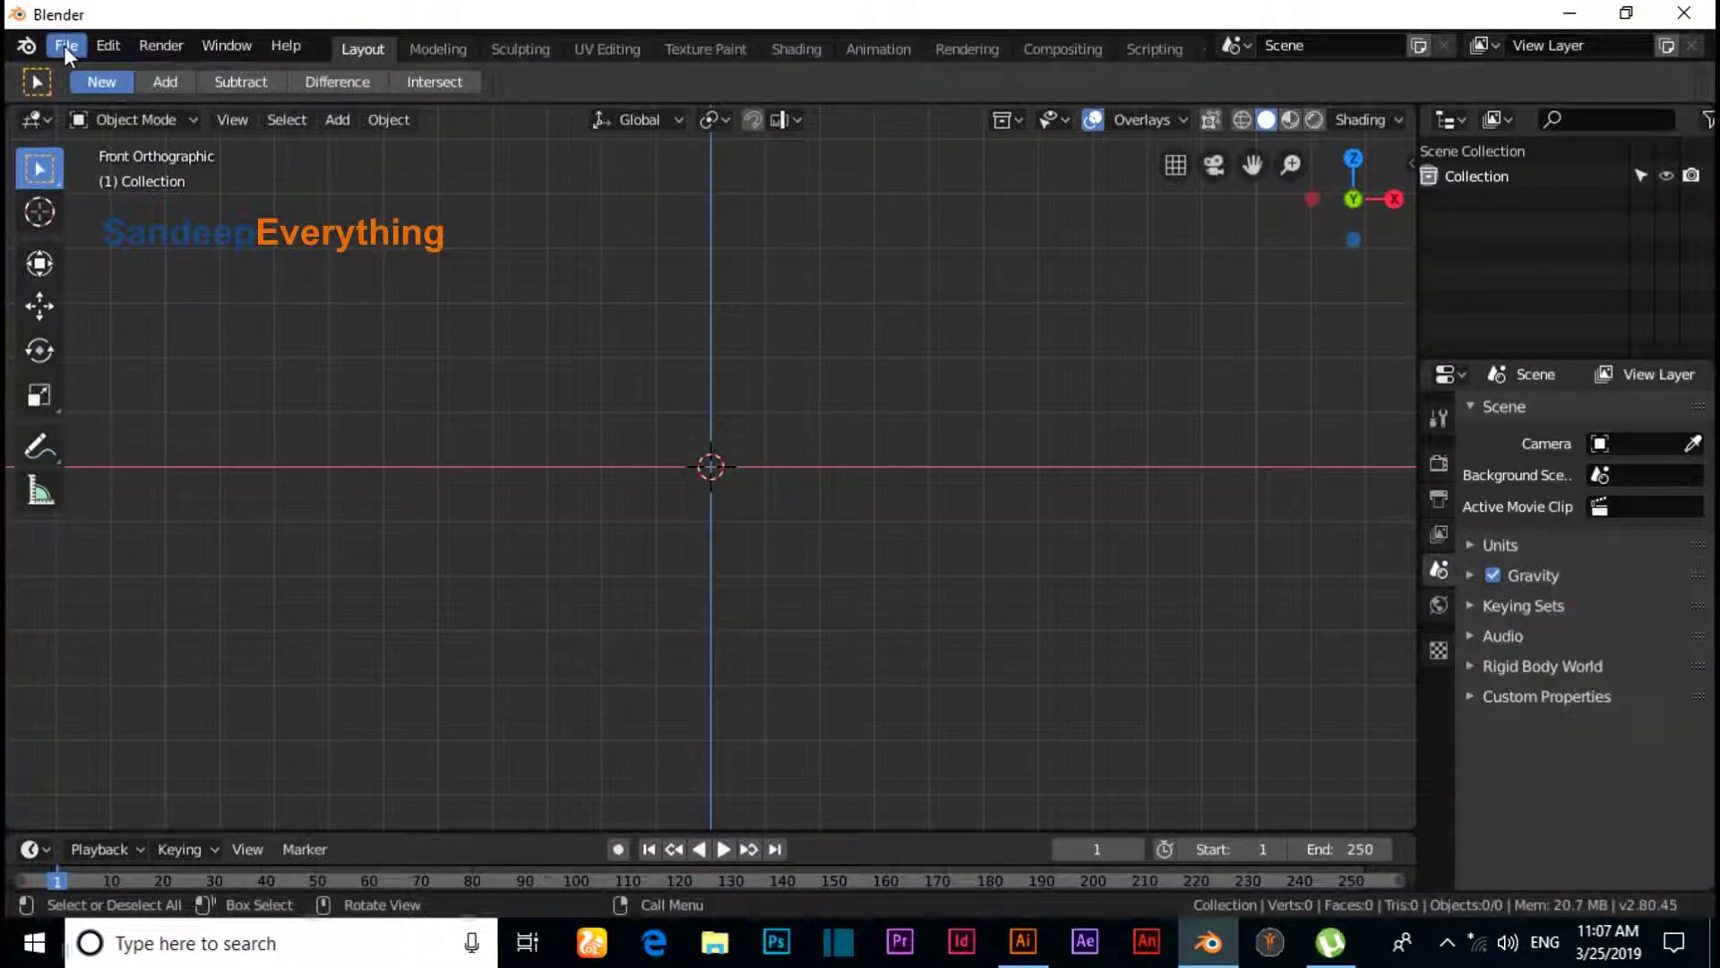
click(65, 50)
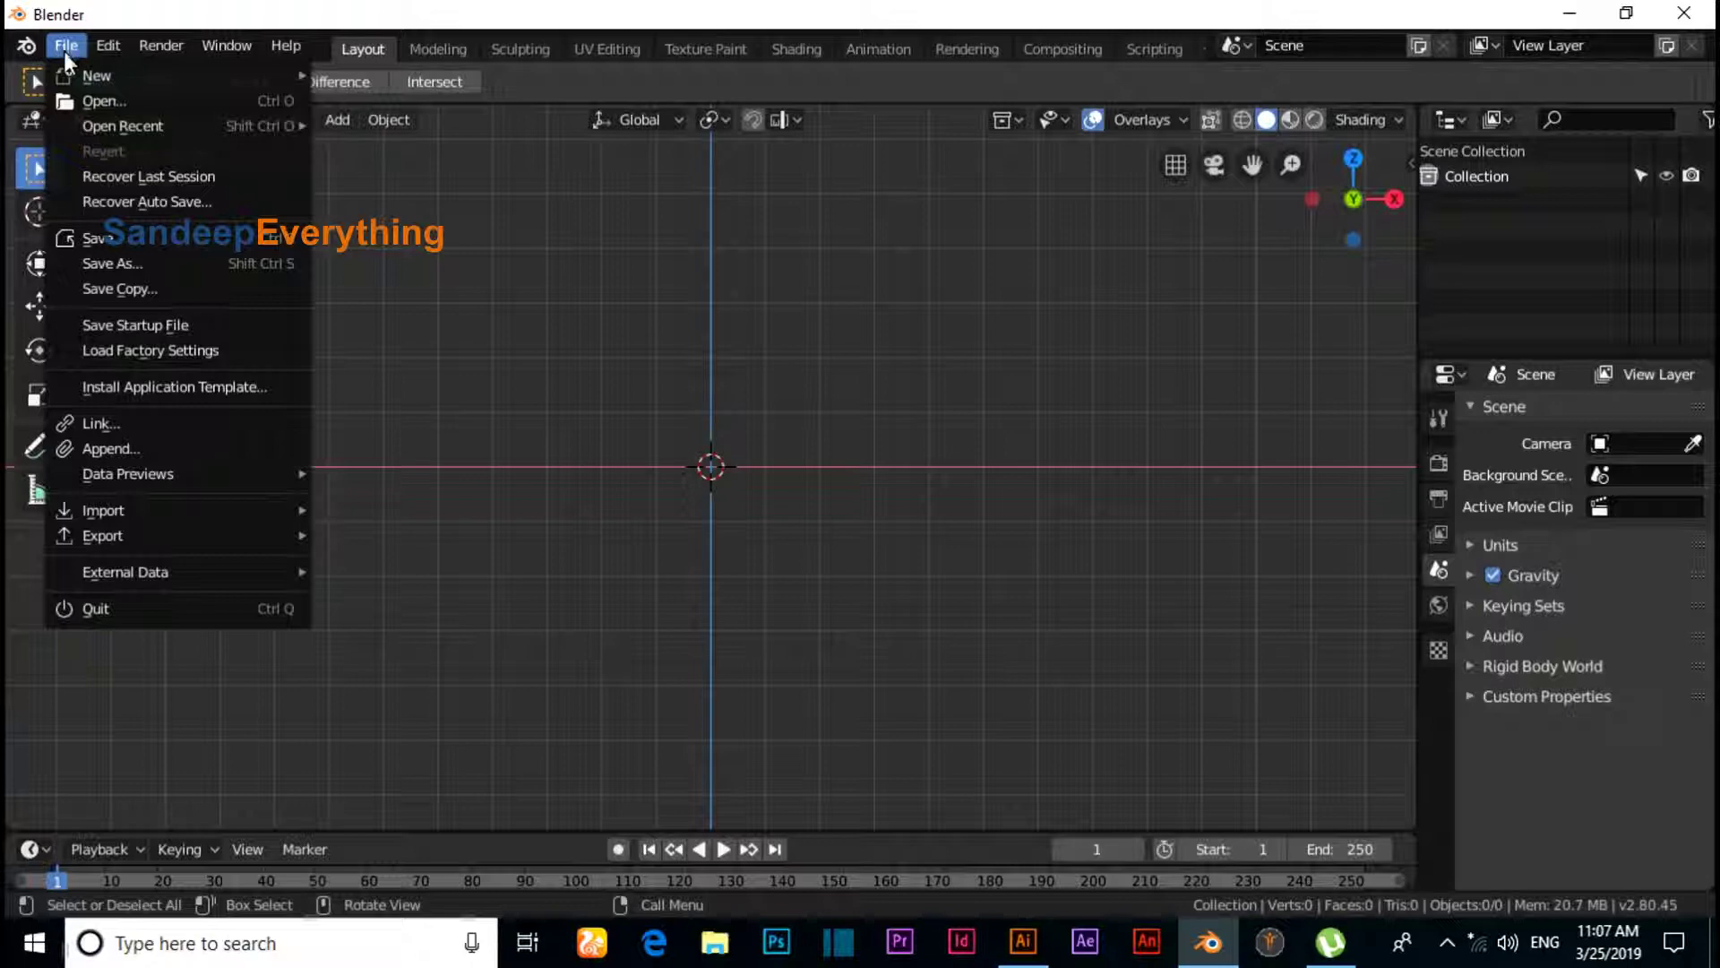
mouse_move(100, 513)
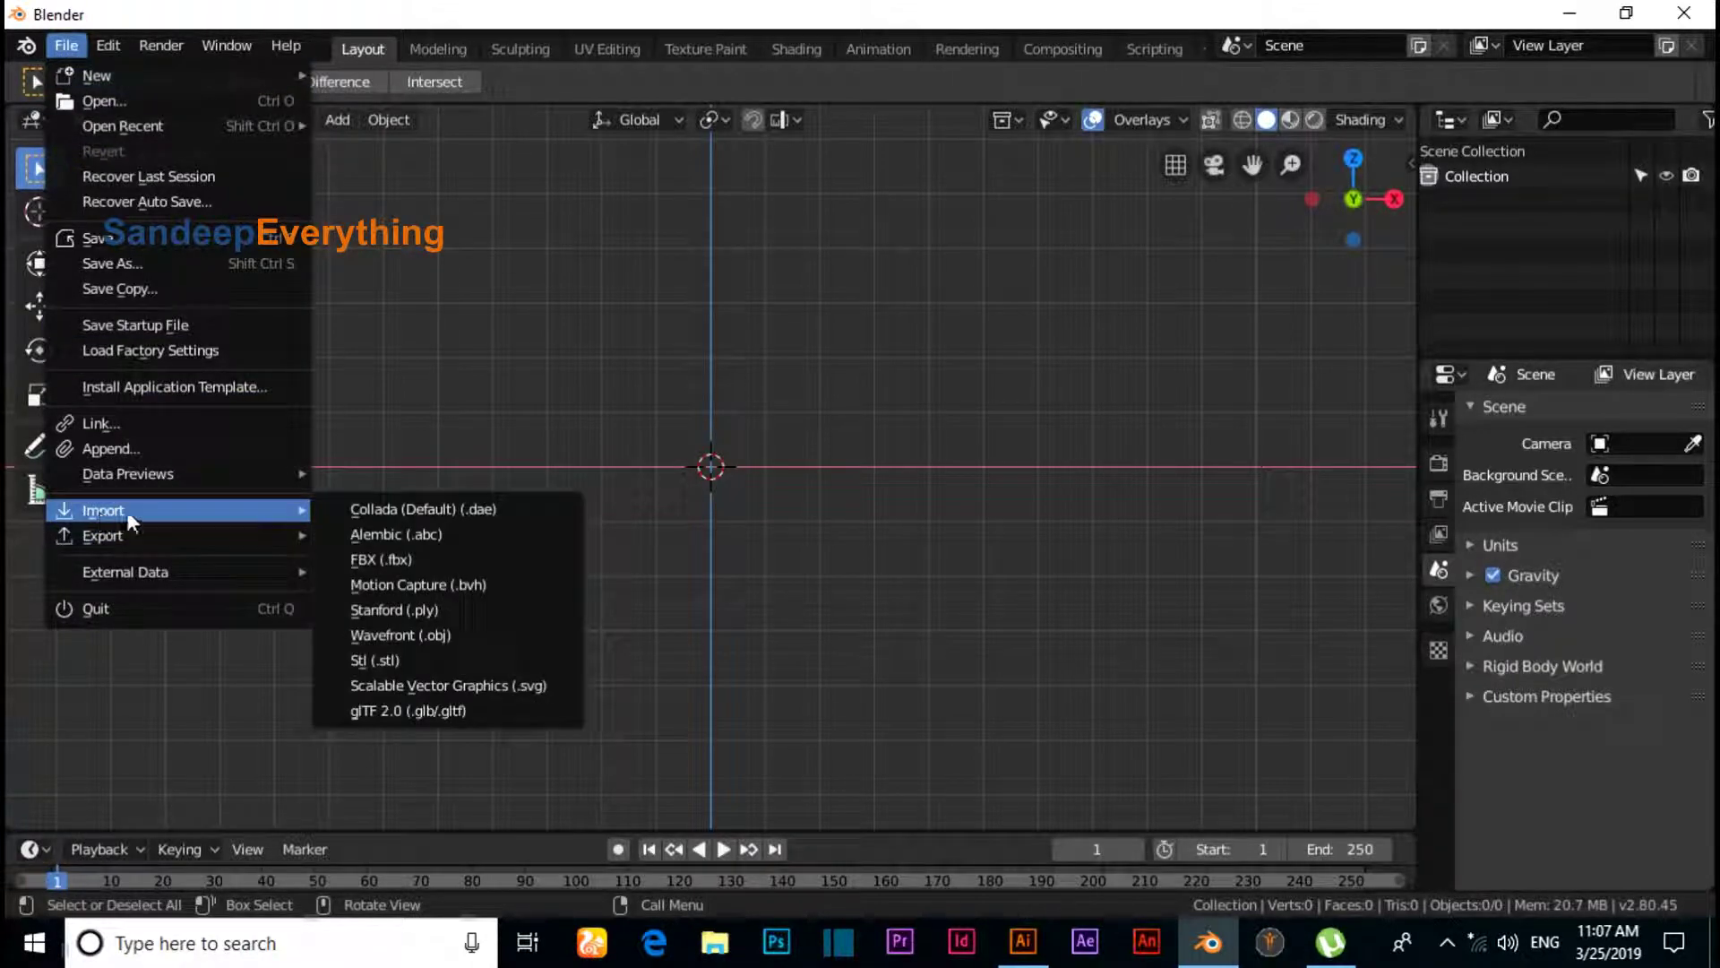
click(513, 692)
scroll(94, 406, down, 3)
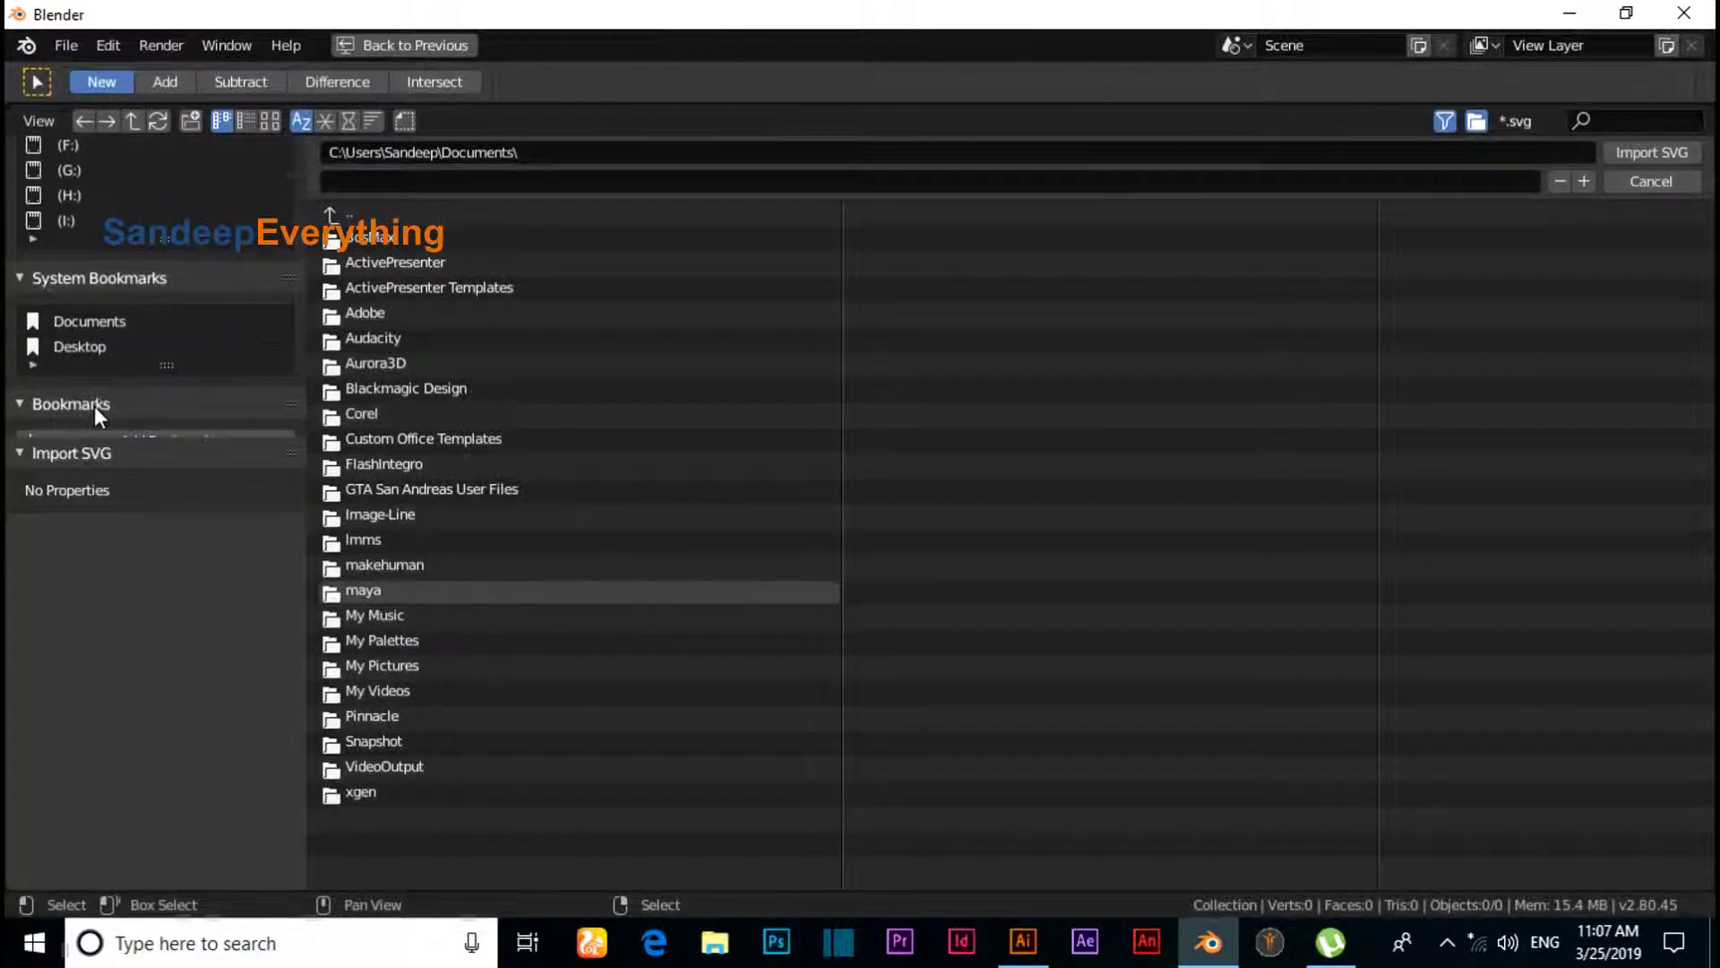
click(84, 340)
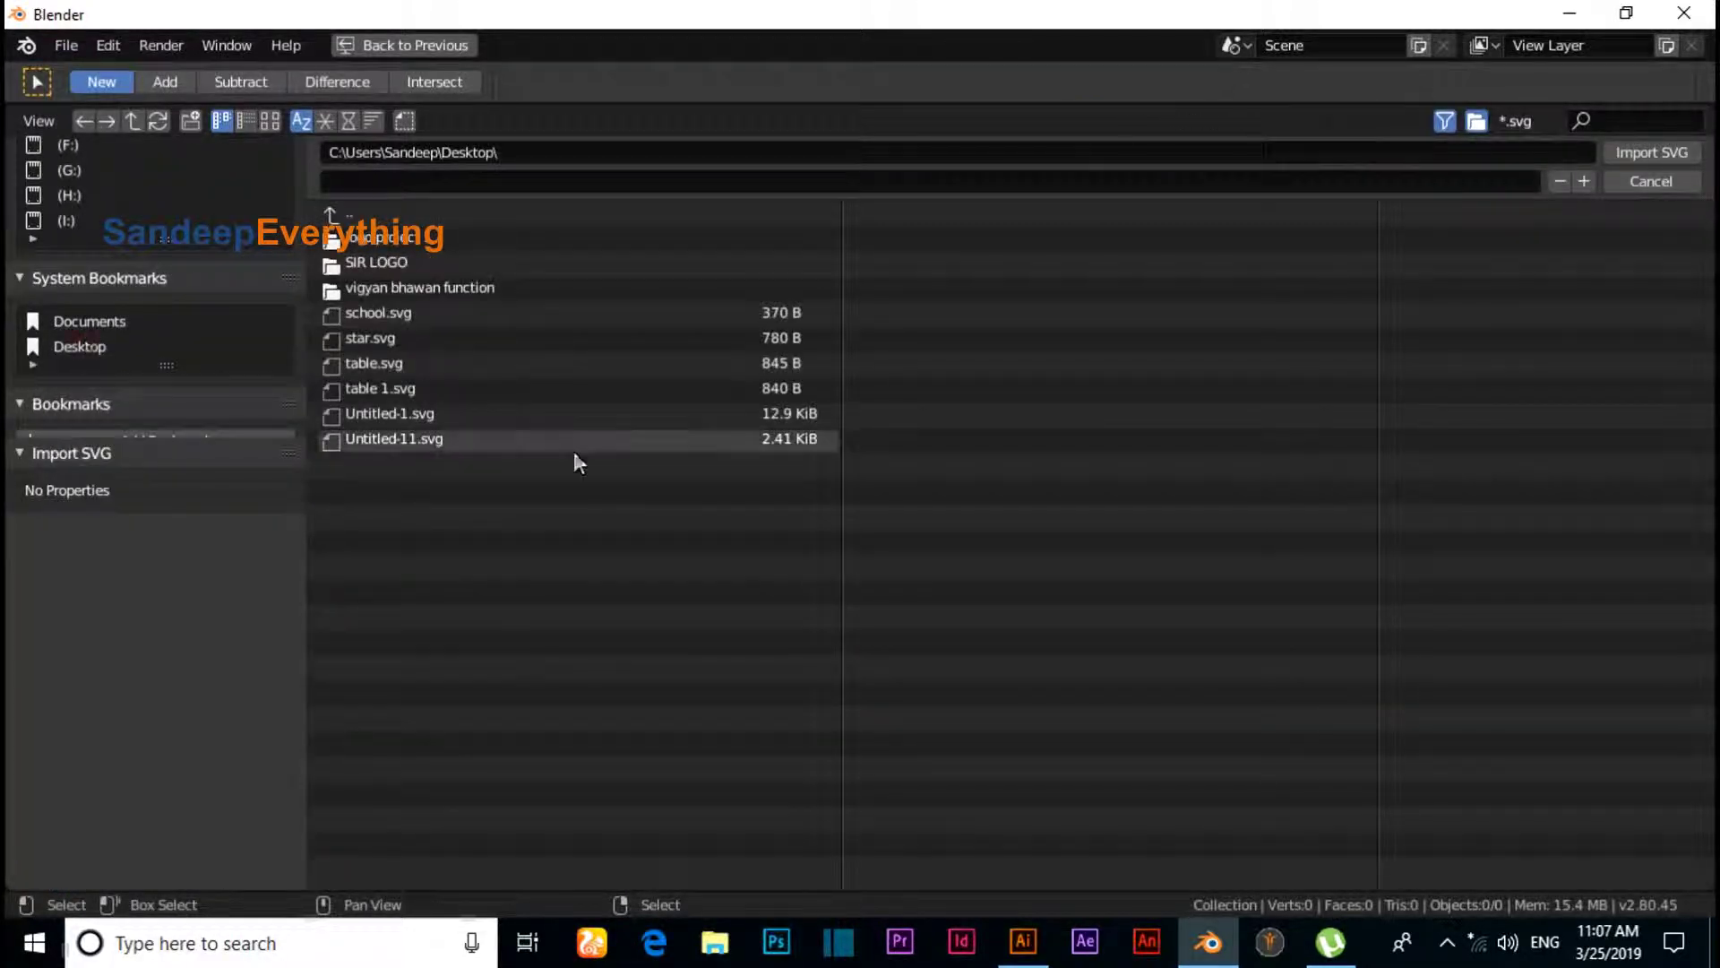
click(423, 341)
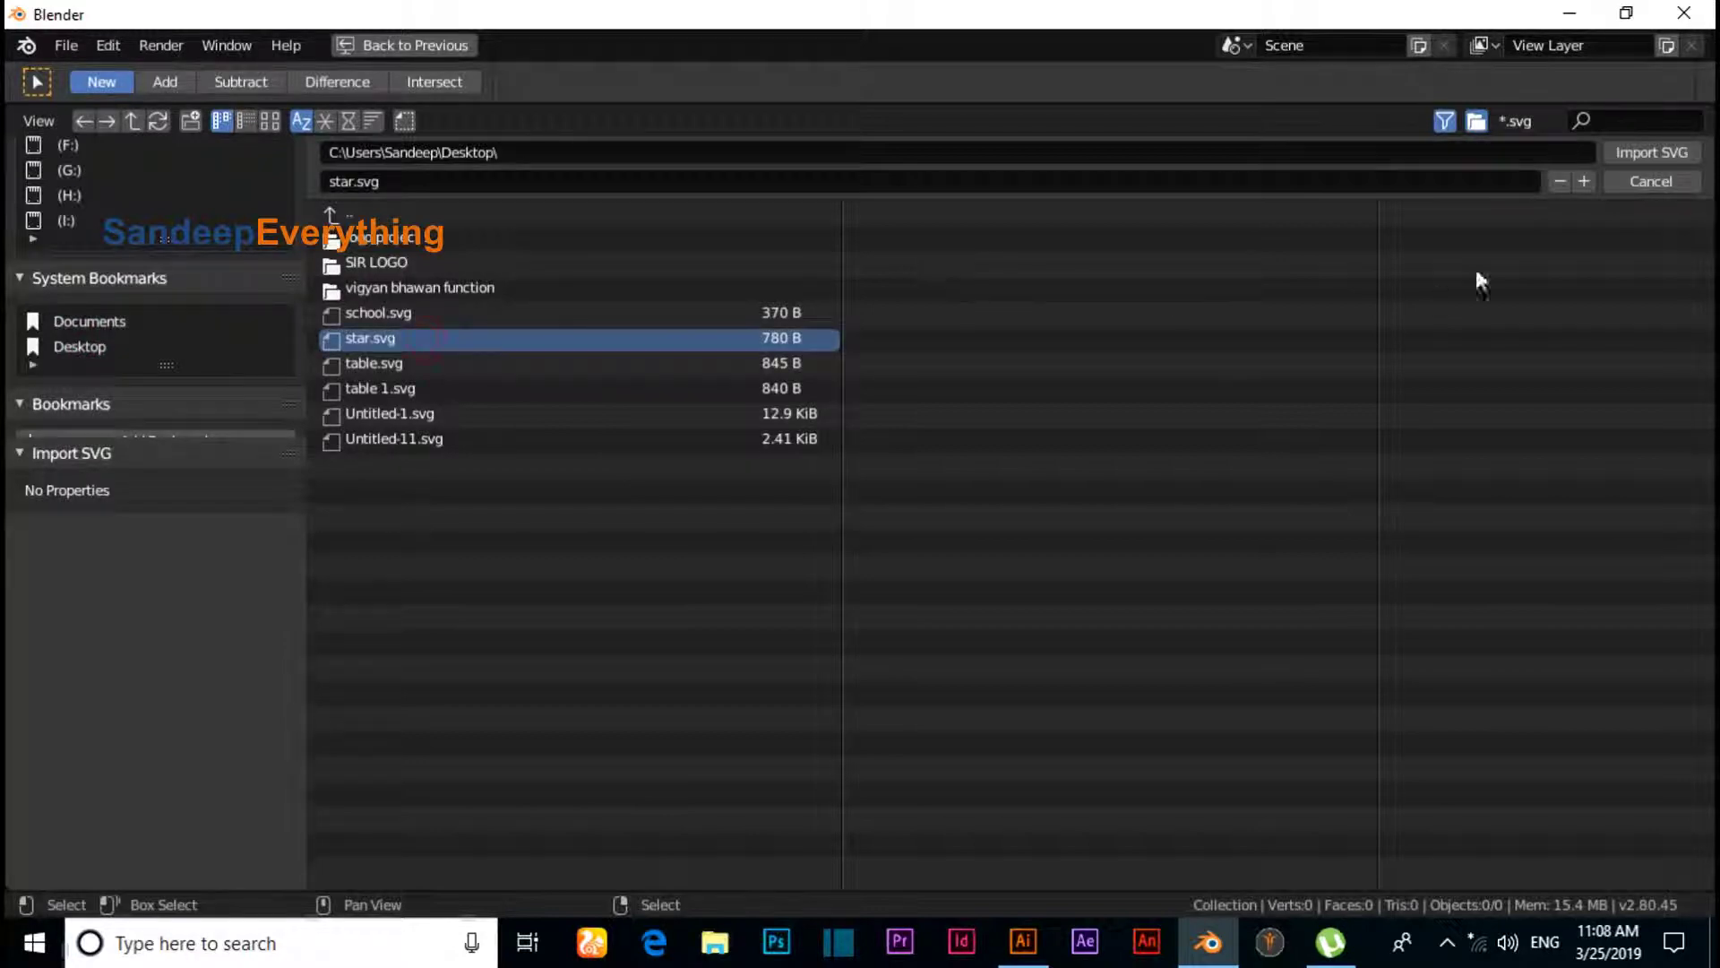
click(1647, 154)
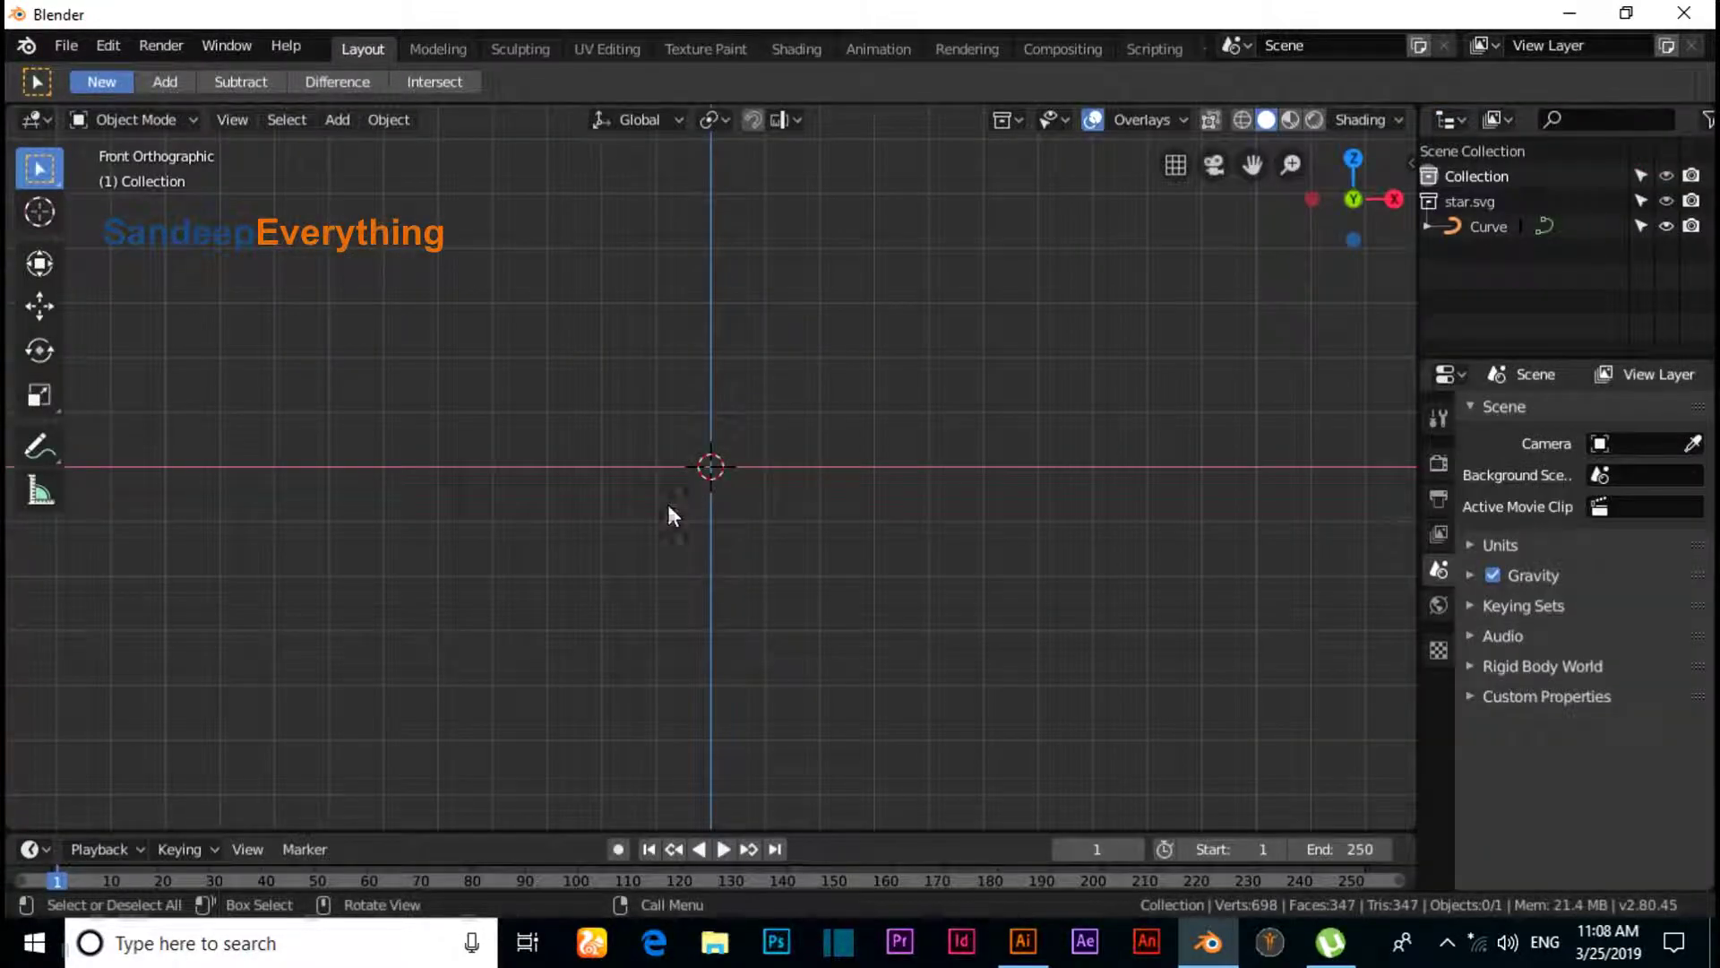
- Orbit and zoom to the imported star curve and select it
middle_drag(726, 434, 742, 538)
scroll(742, 537, up, 10)
click(867, 574)
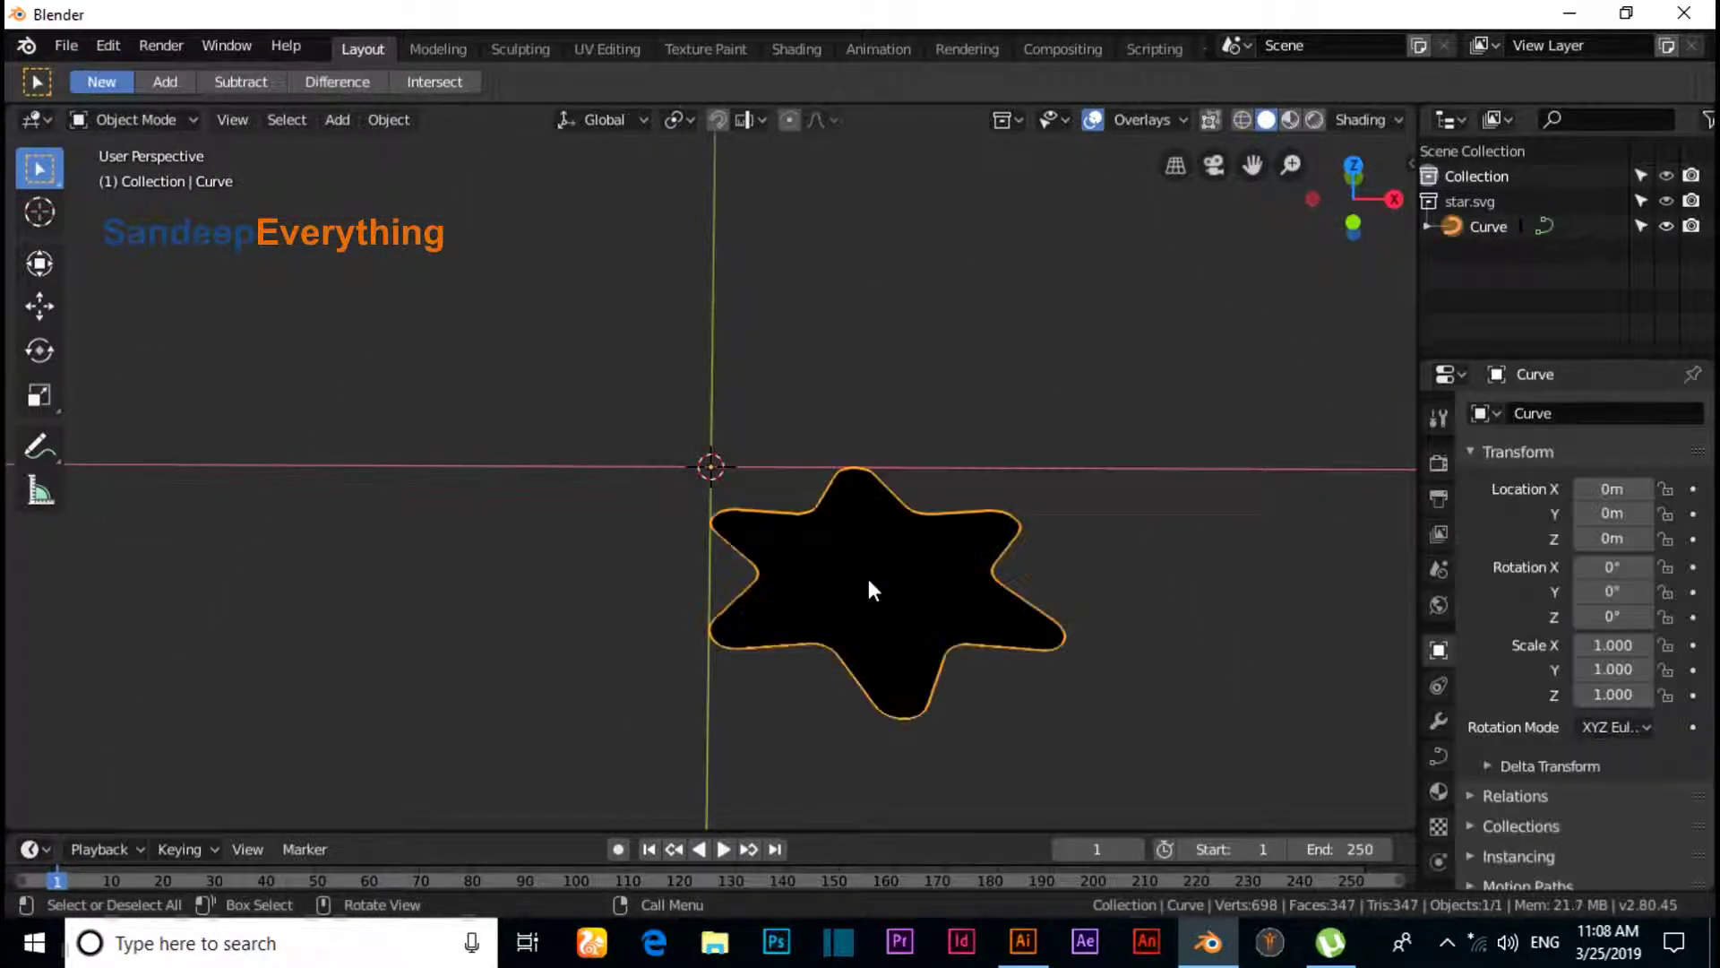
scroll(884, 585, up, 2)
middle_drag(874, 579, 674, 496)
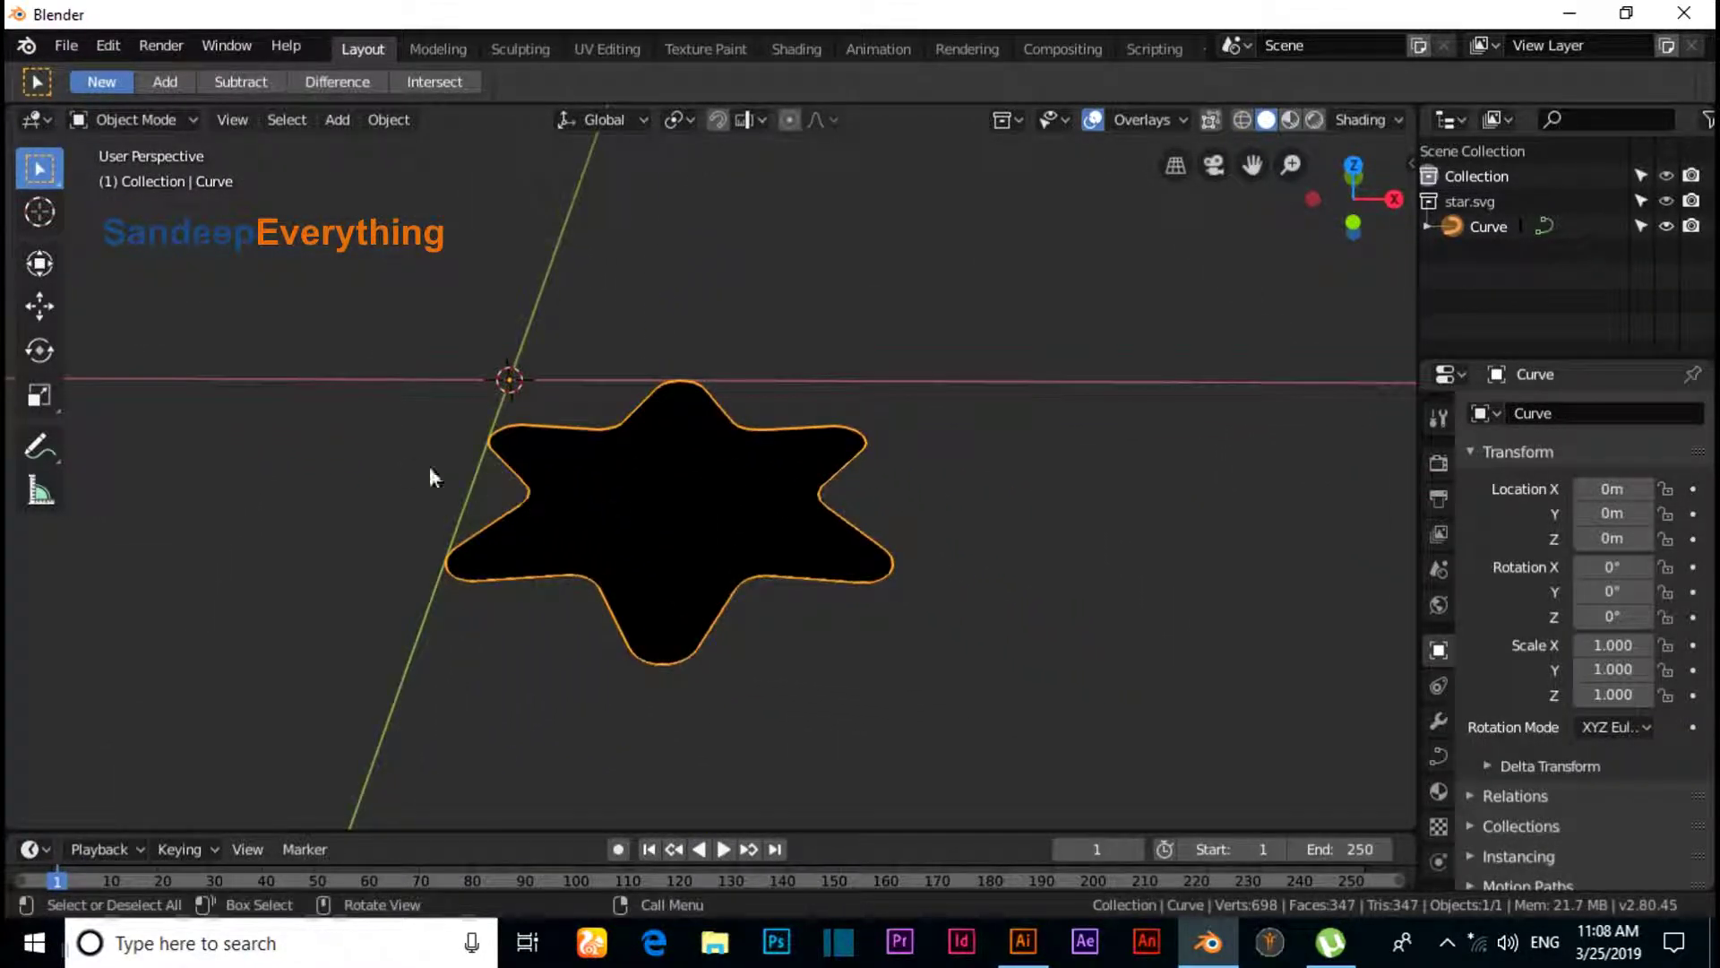
- Set the star's origin with Object > Set Origin > Origin to Geometry, then pick the Move tool
click(388, 119)
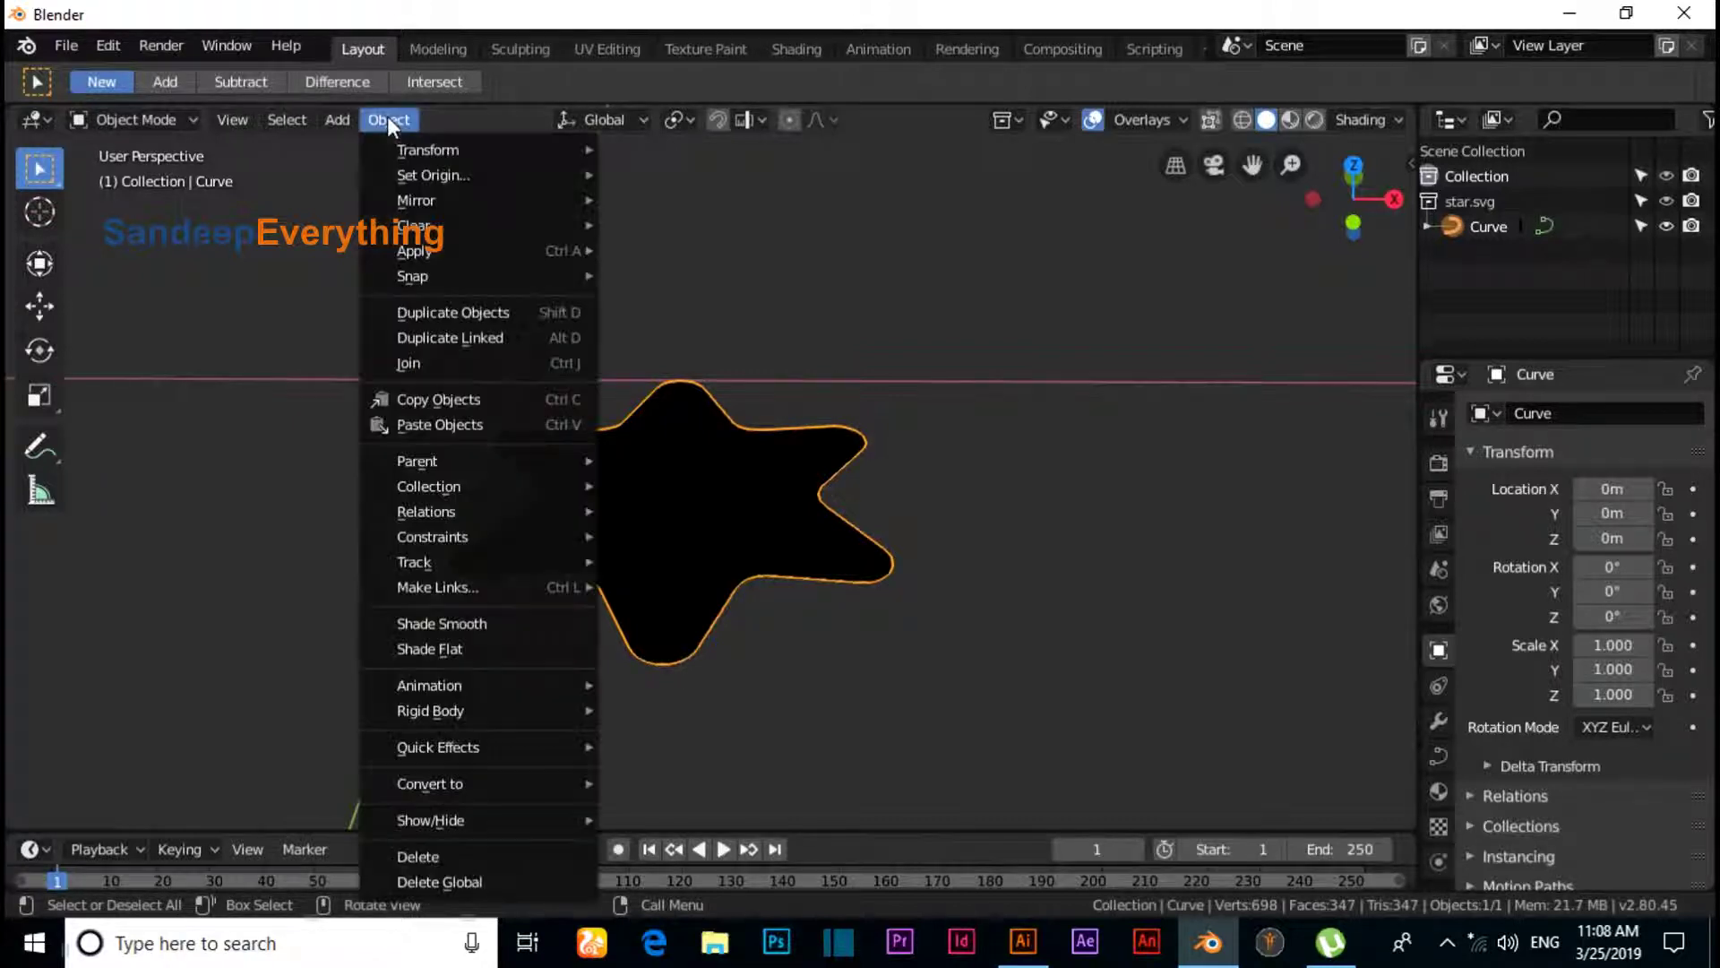
mouse_move(401, 133)
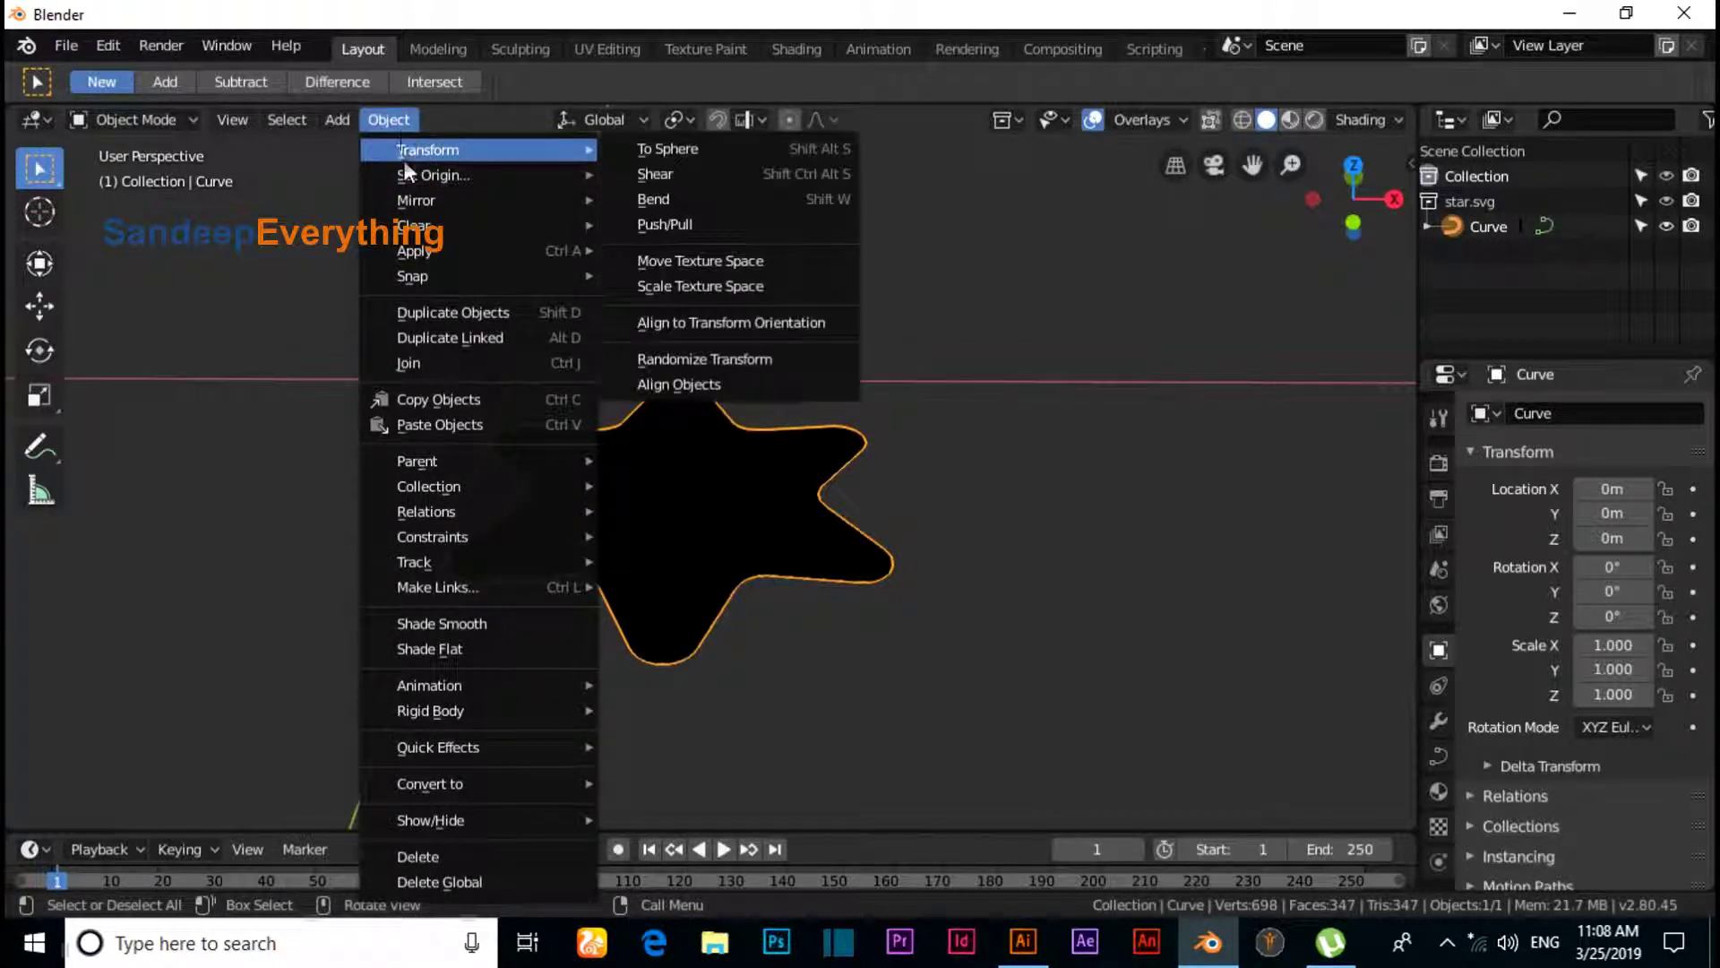
mouse_move(408, 174)
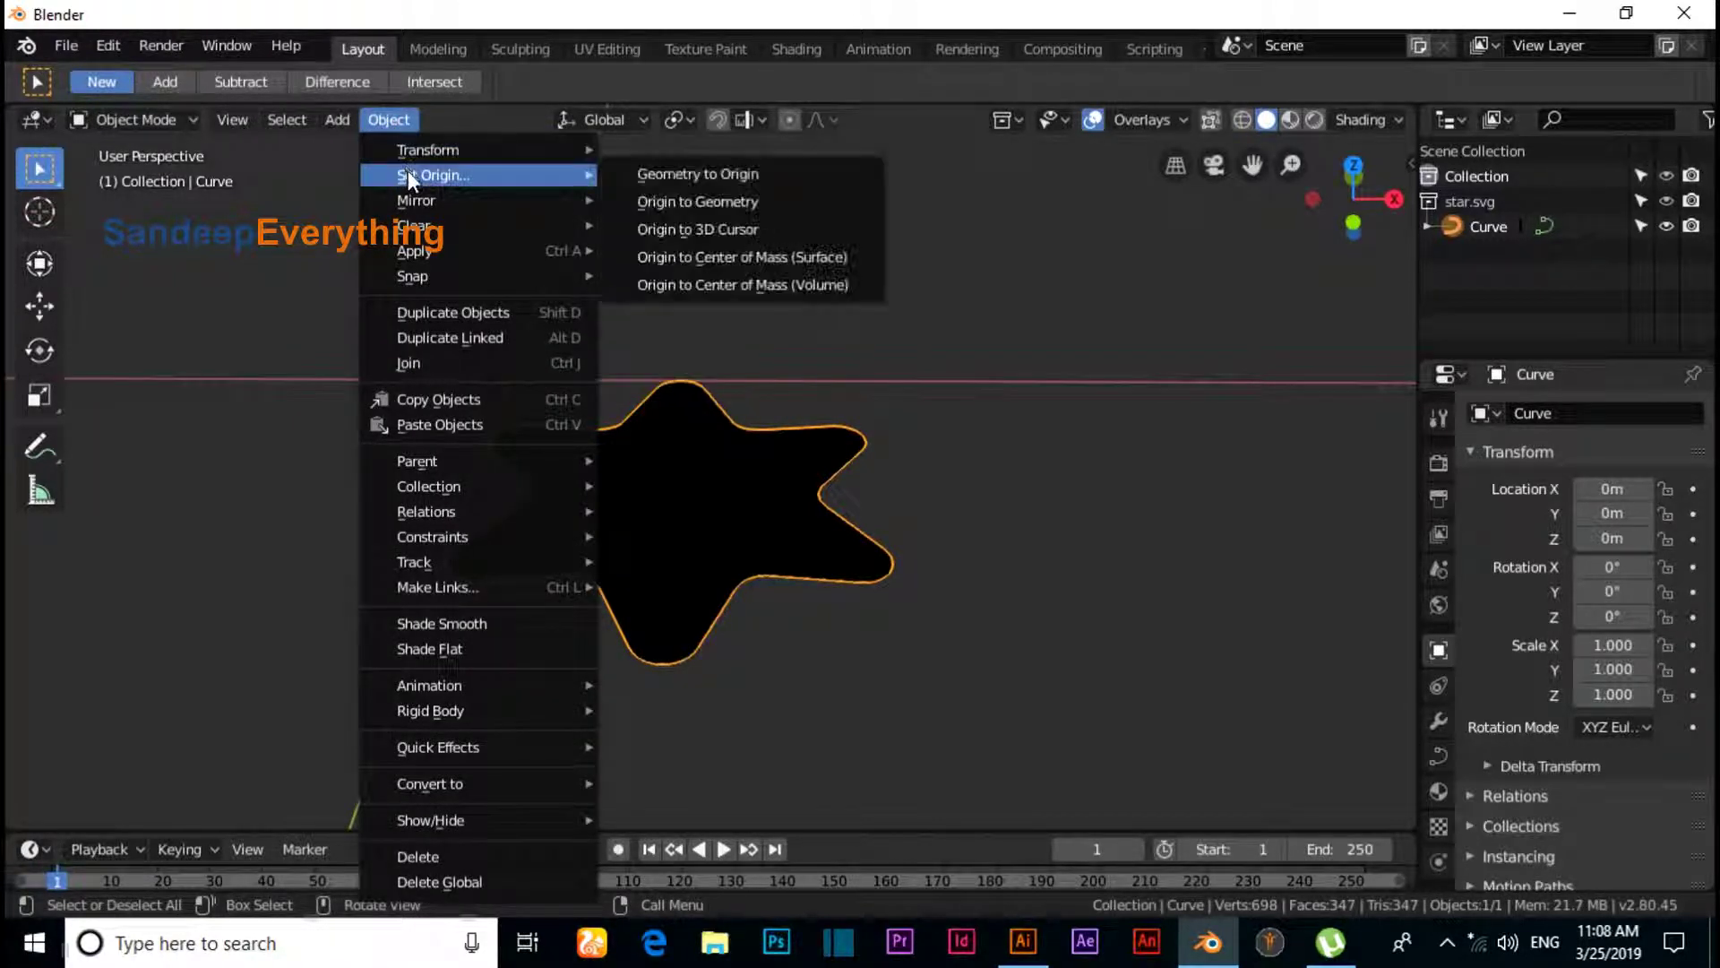
click(756, 201)
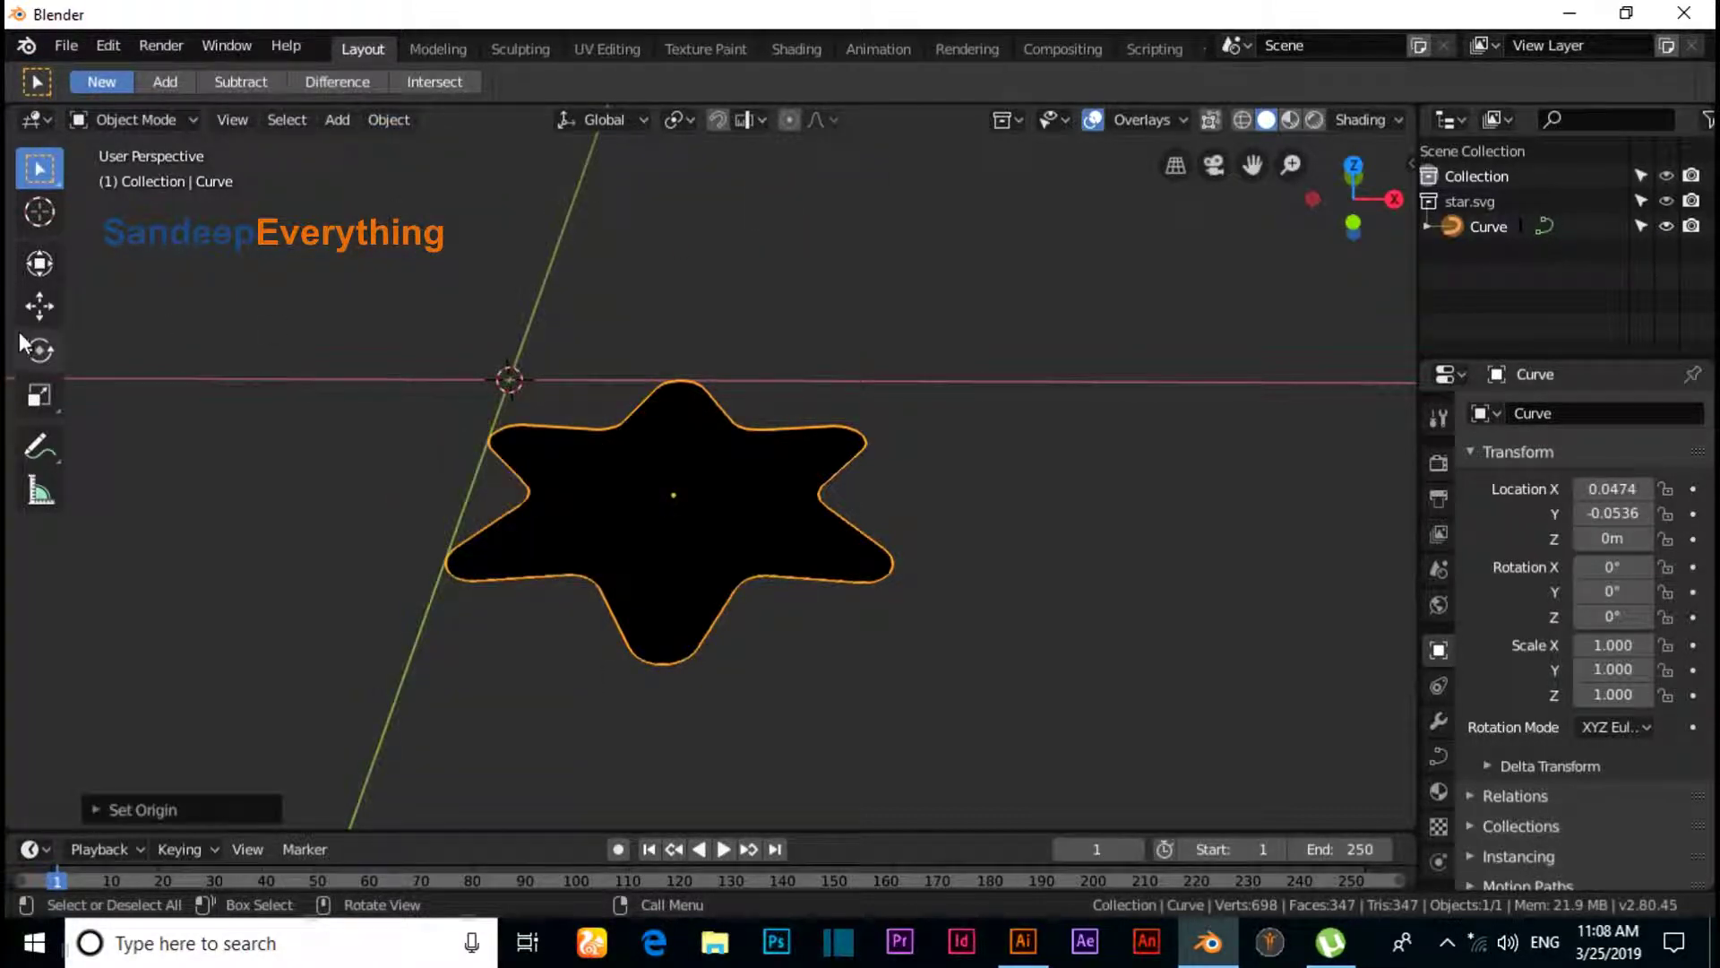
click(38, 307)
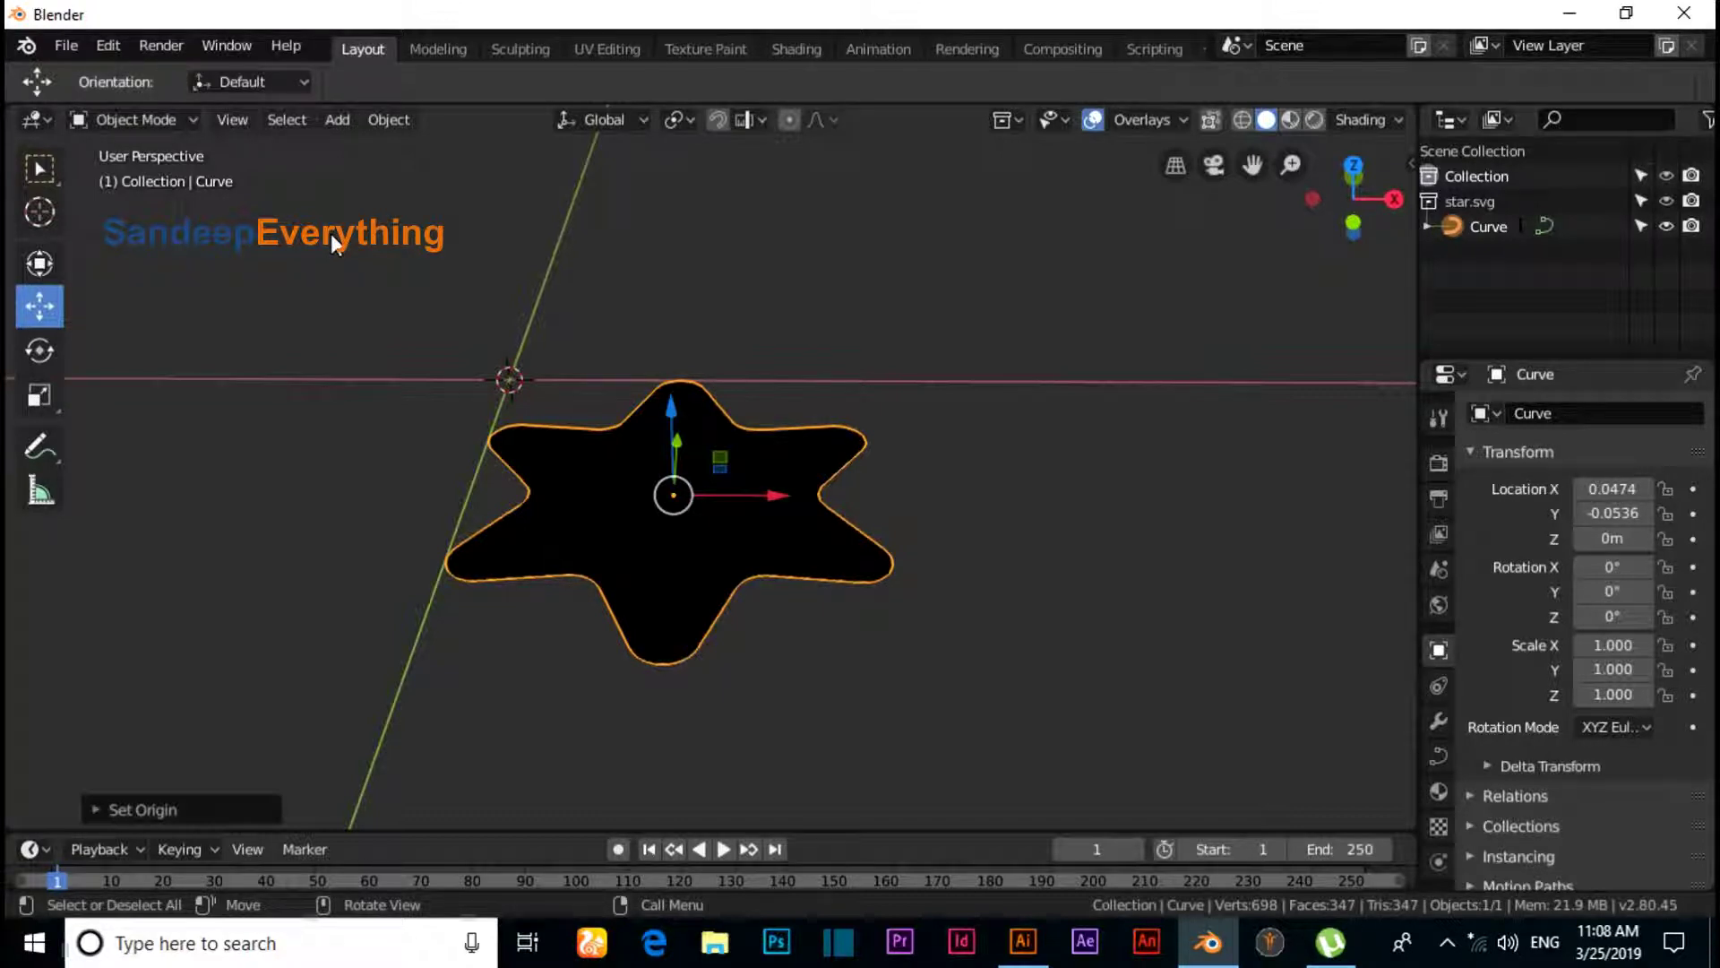
- In front orthographic view, rotate the star 90° around the X axis
key(KP_5)
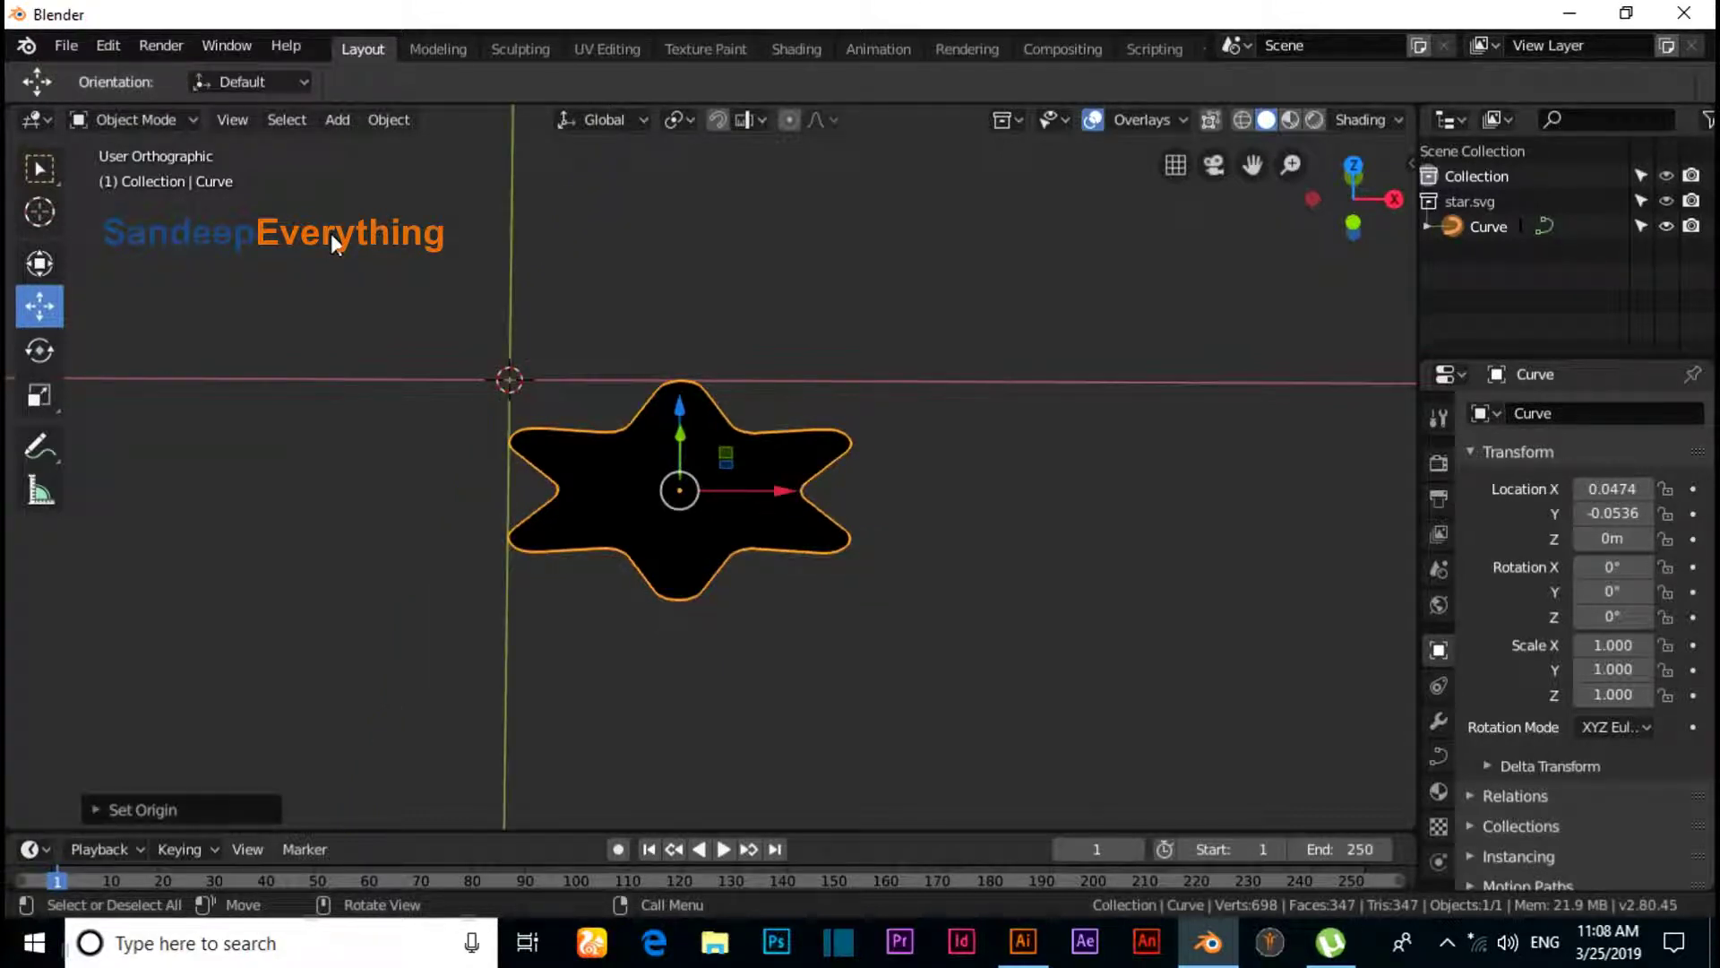
key(KP_1)
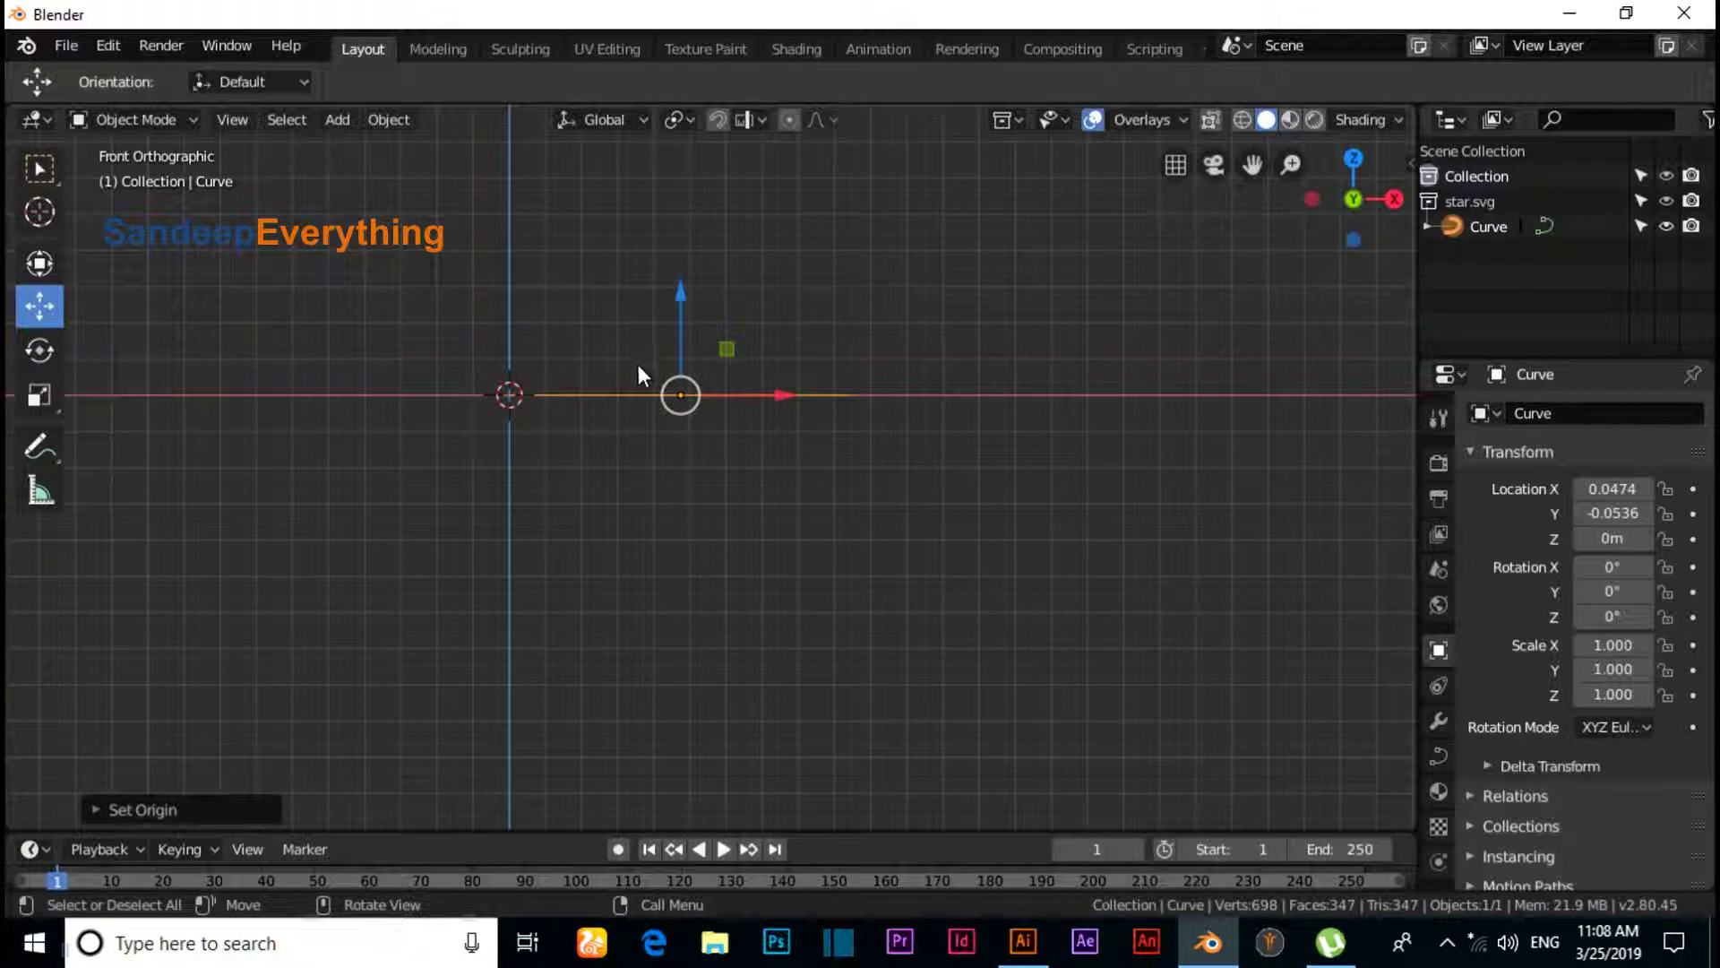
key(r)
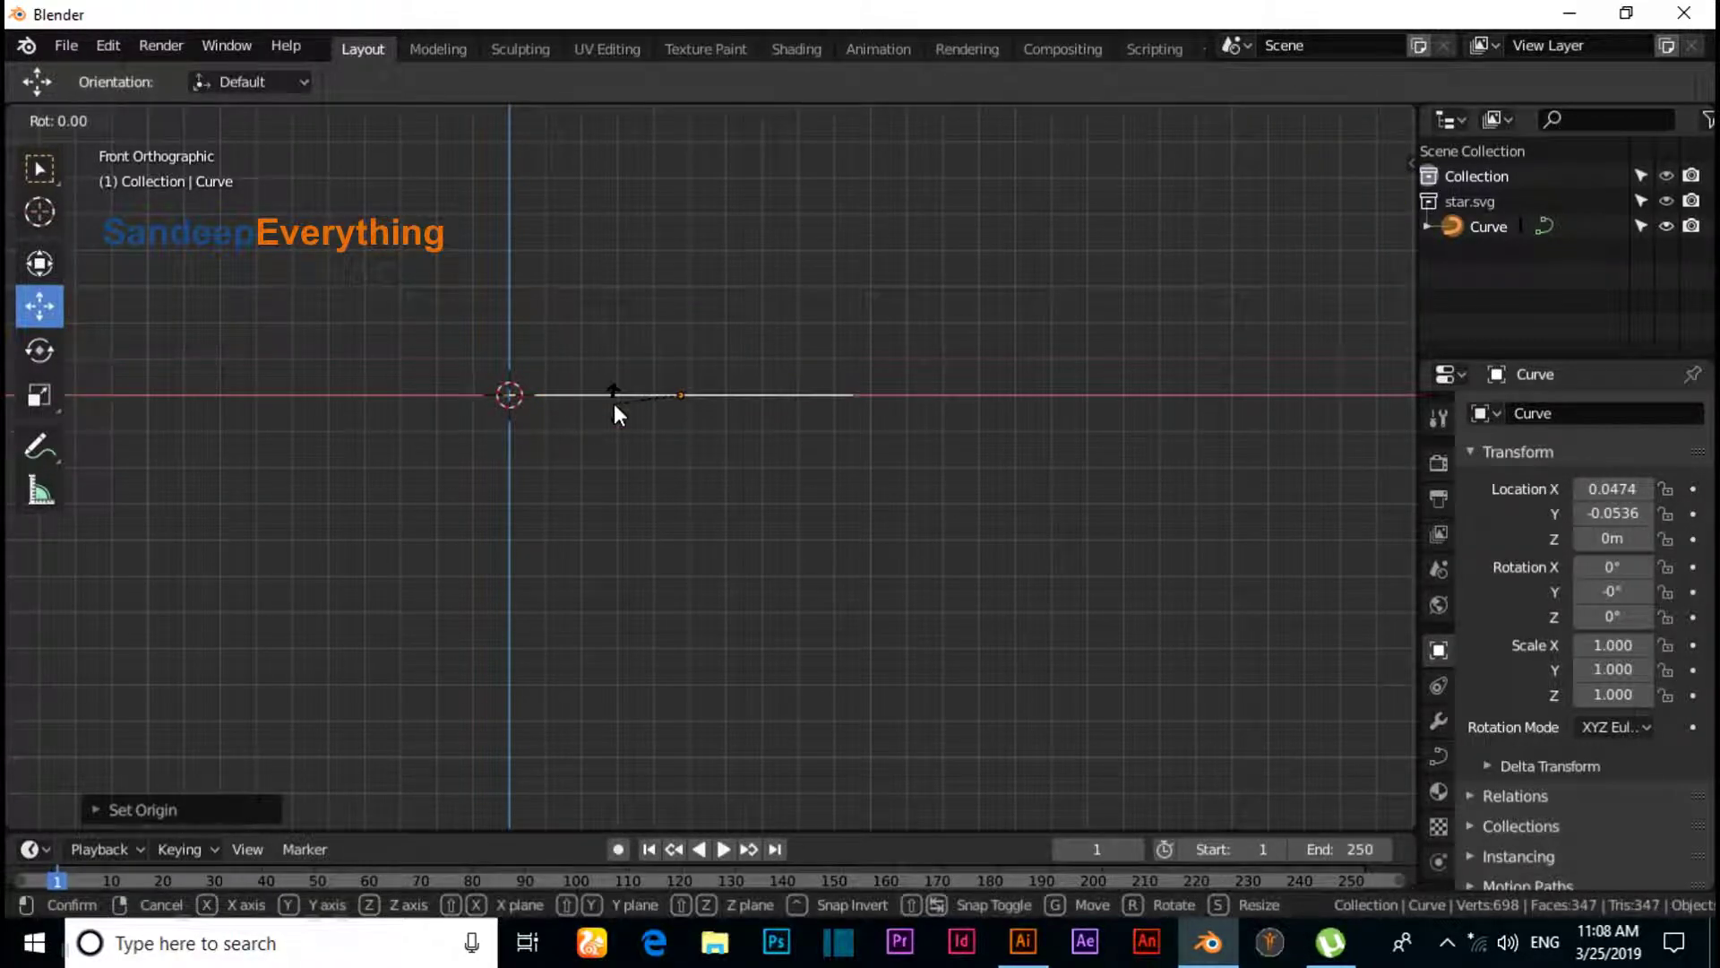
key(x)
key(9)
key(0)
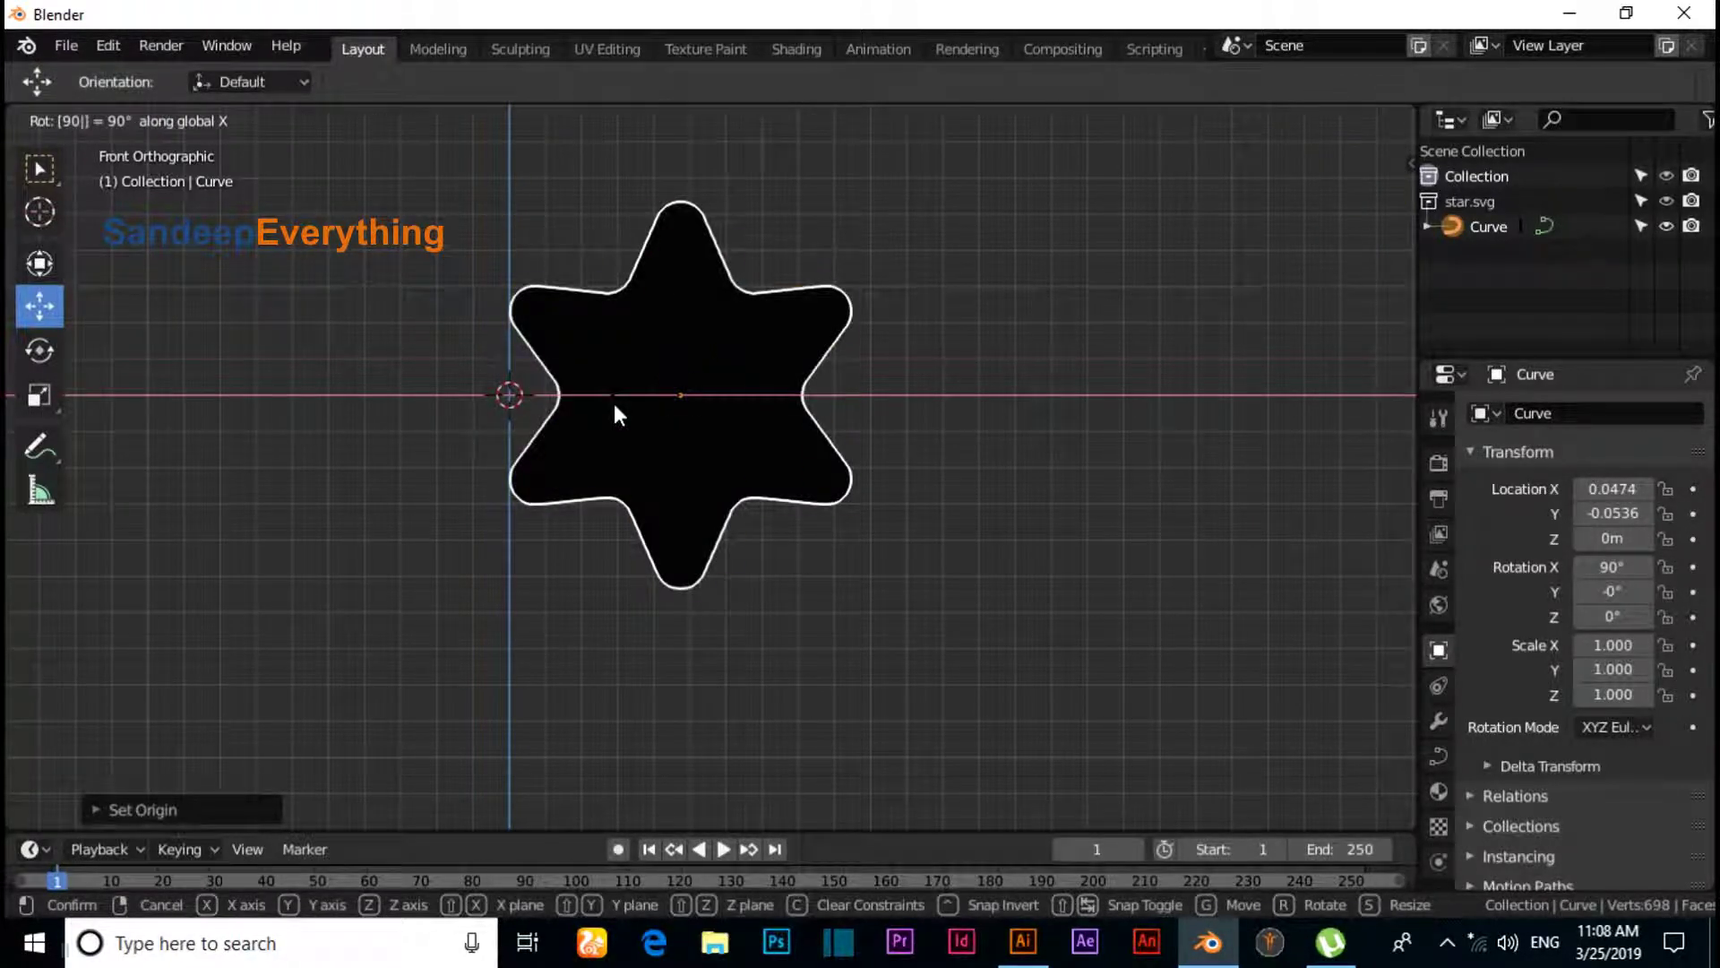
key(Return)
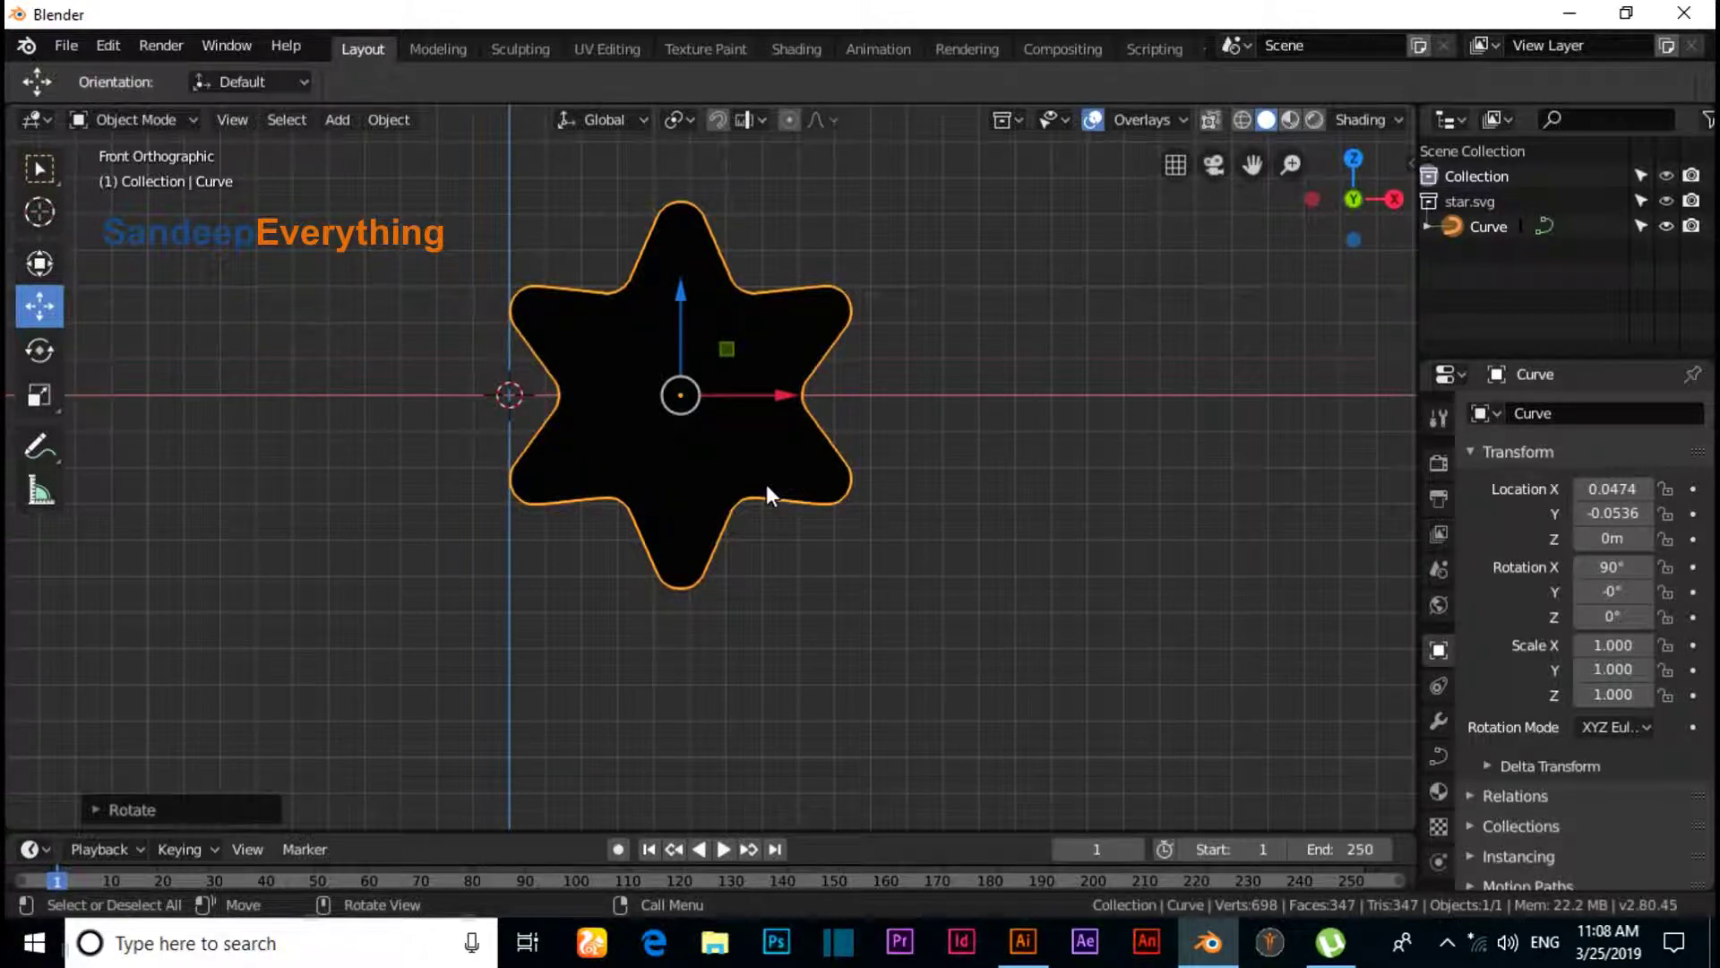
- In the N panel, set the star's Location X and Y to 0
key(n)
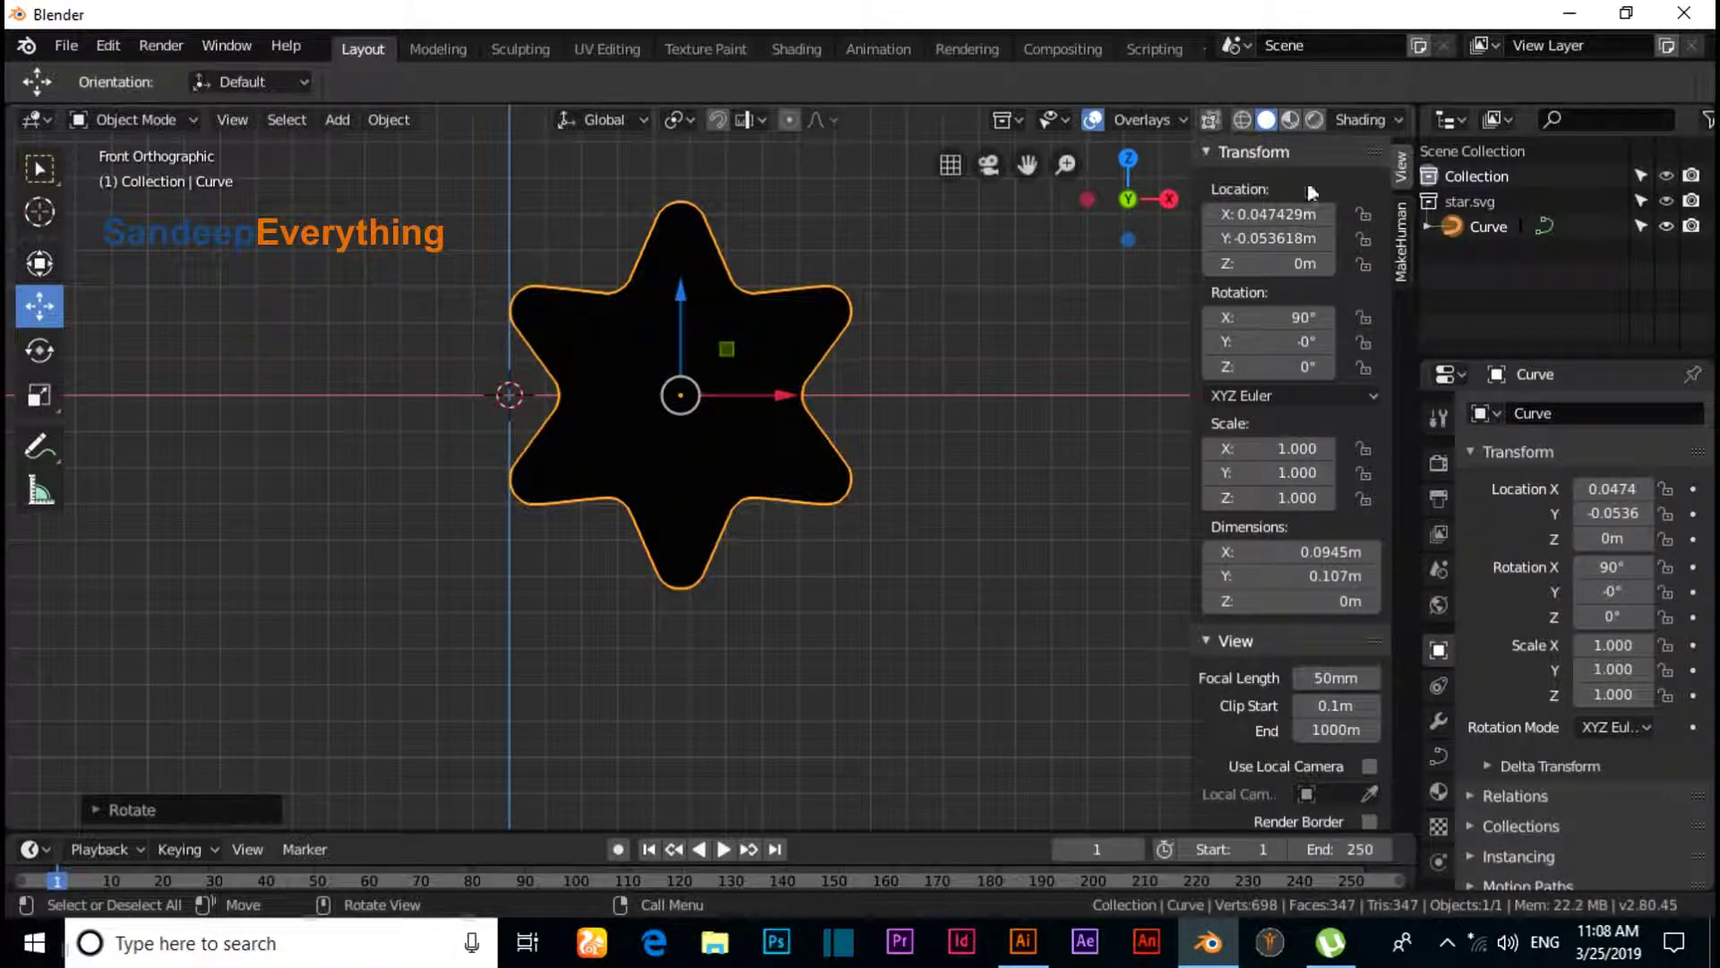
double_click(1241, 215)
text(0)
key(Return)
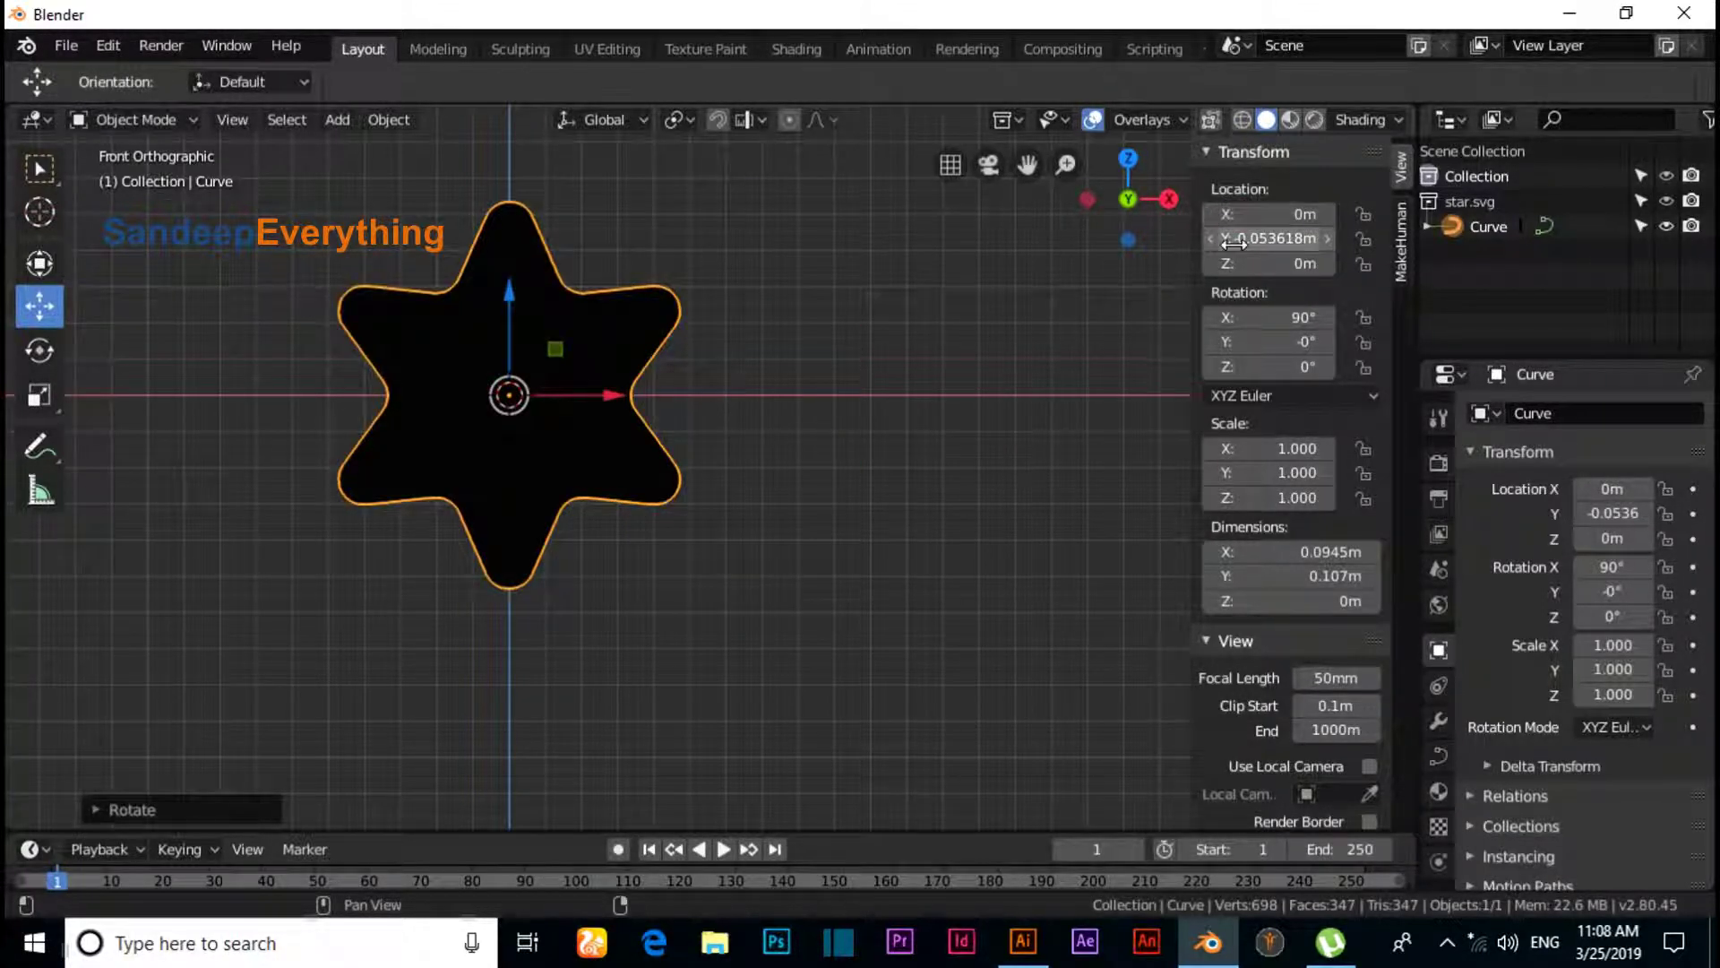
double_click(1241, 239)
text(0)
key(Return)
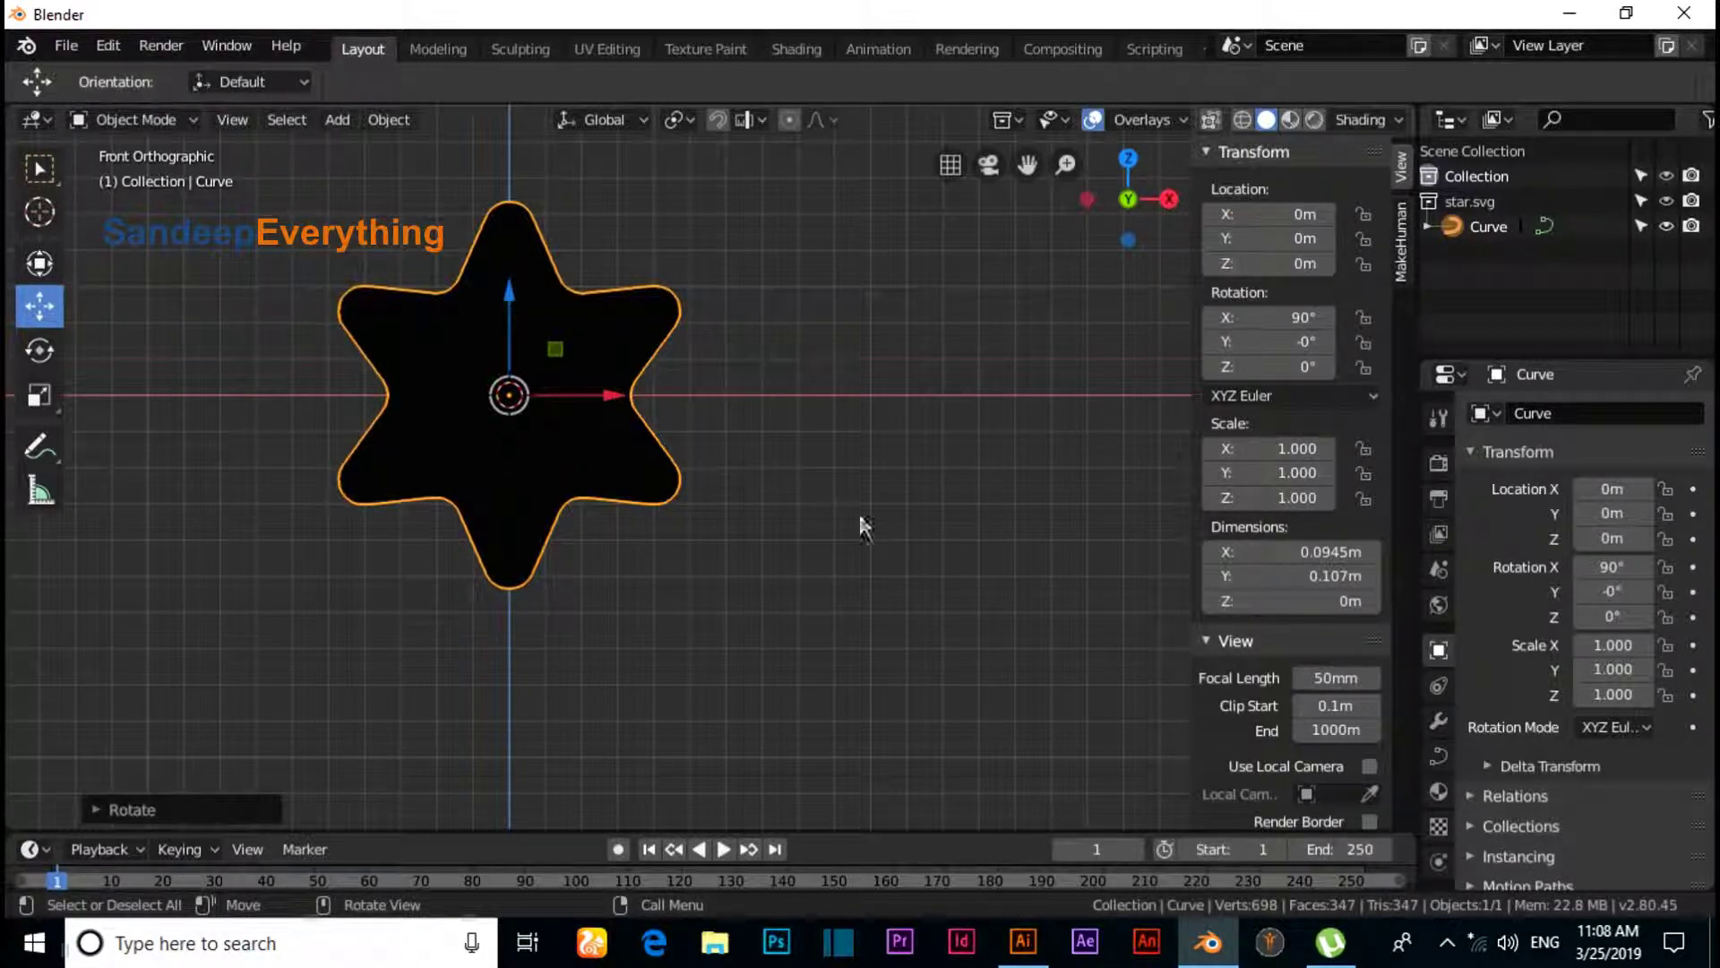
- Set the star curve's Shape to 3D with Full fill mode and expand its Geometry panel
click(1441, 755)
click(1619, 494)
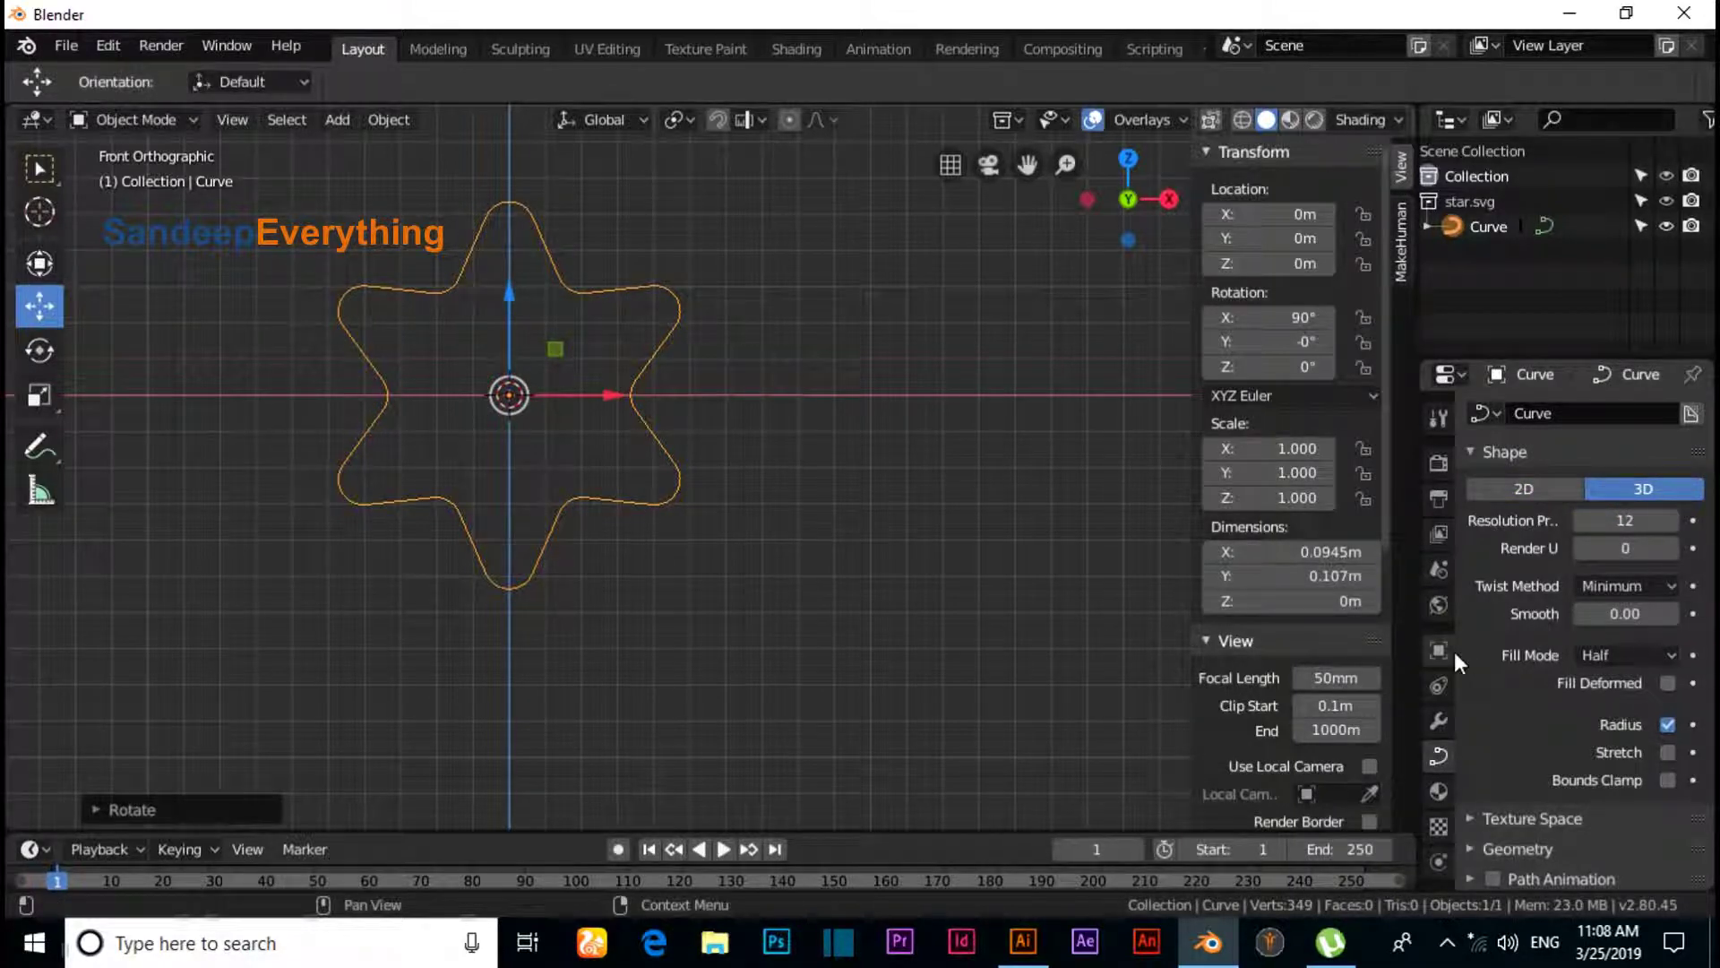
click(1625, 656)
click(1598, 684)
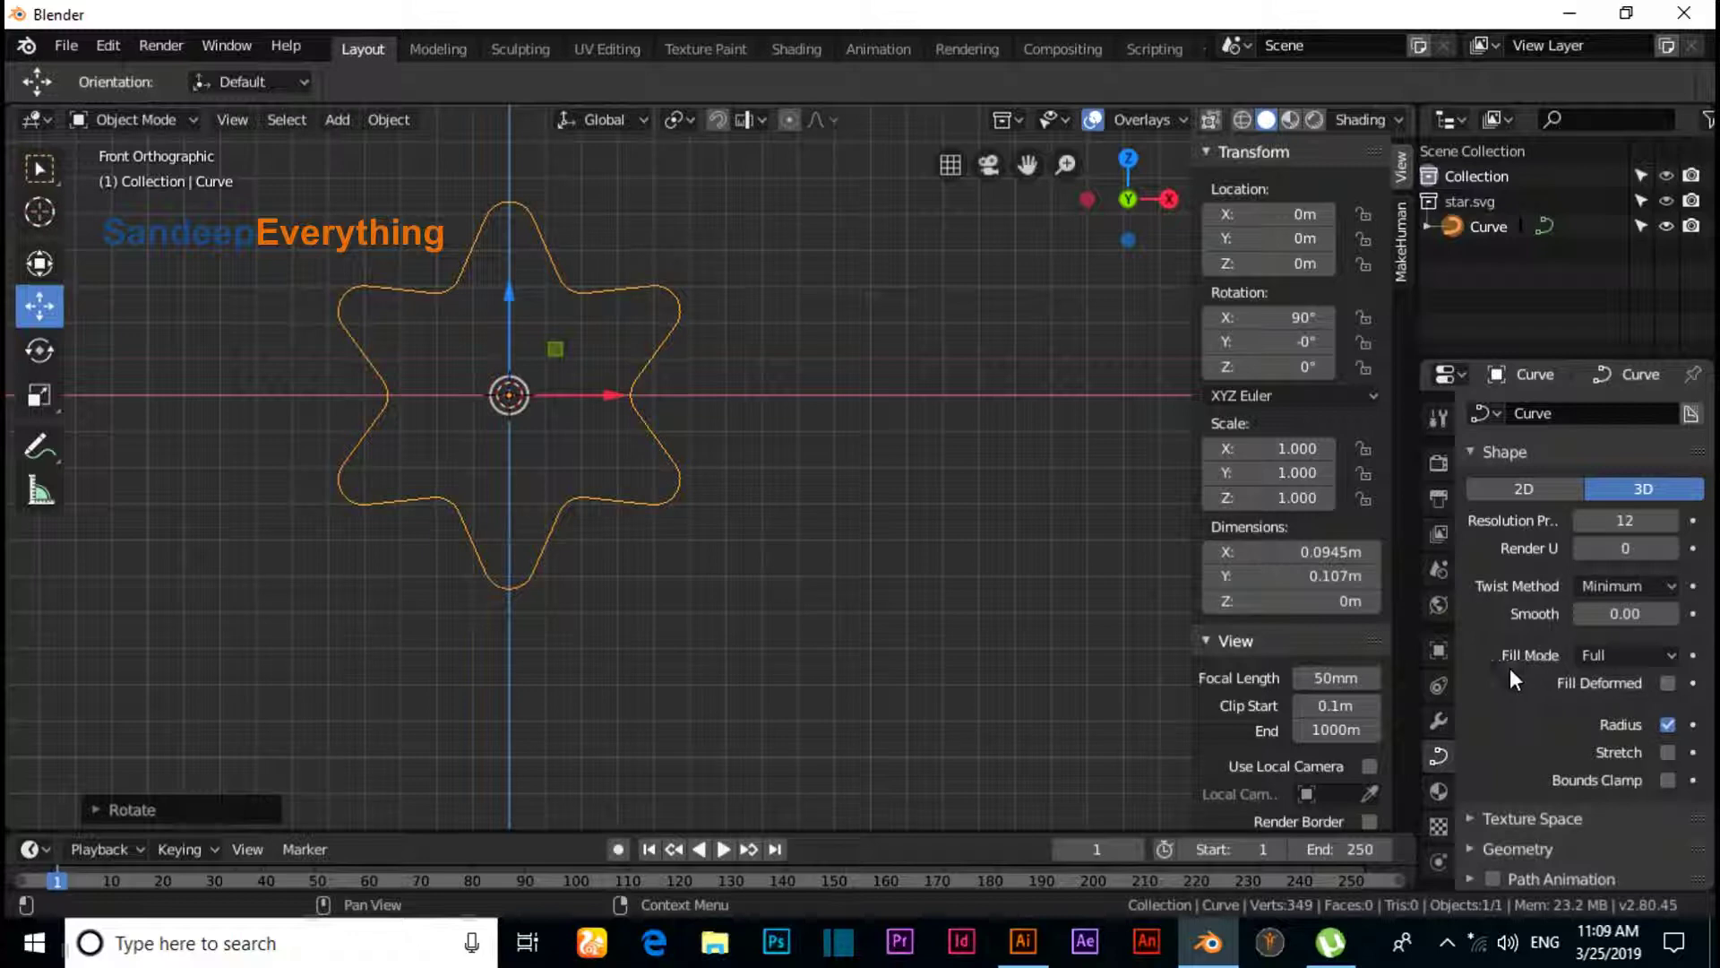
click(1623, 659)
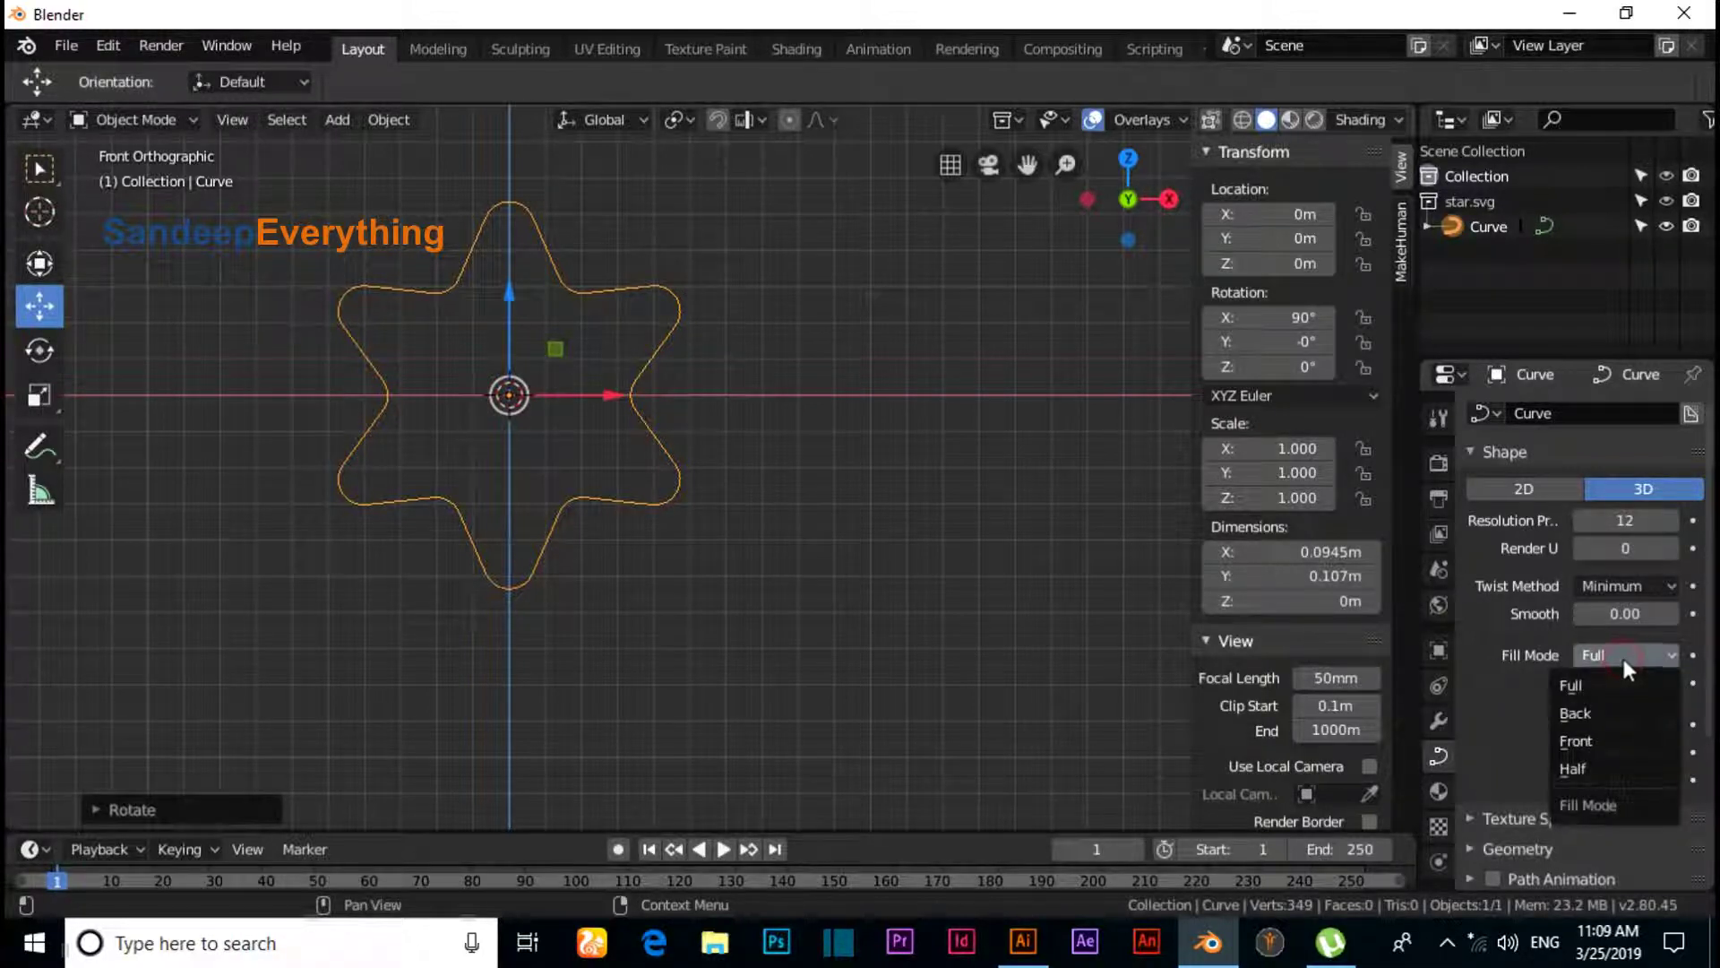
click(1597, 682)
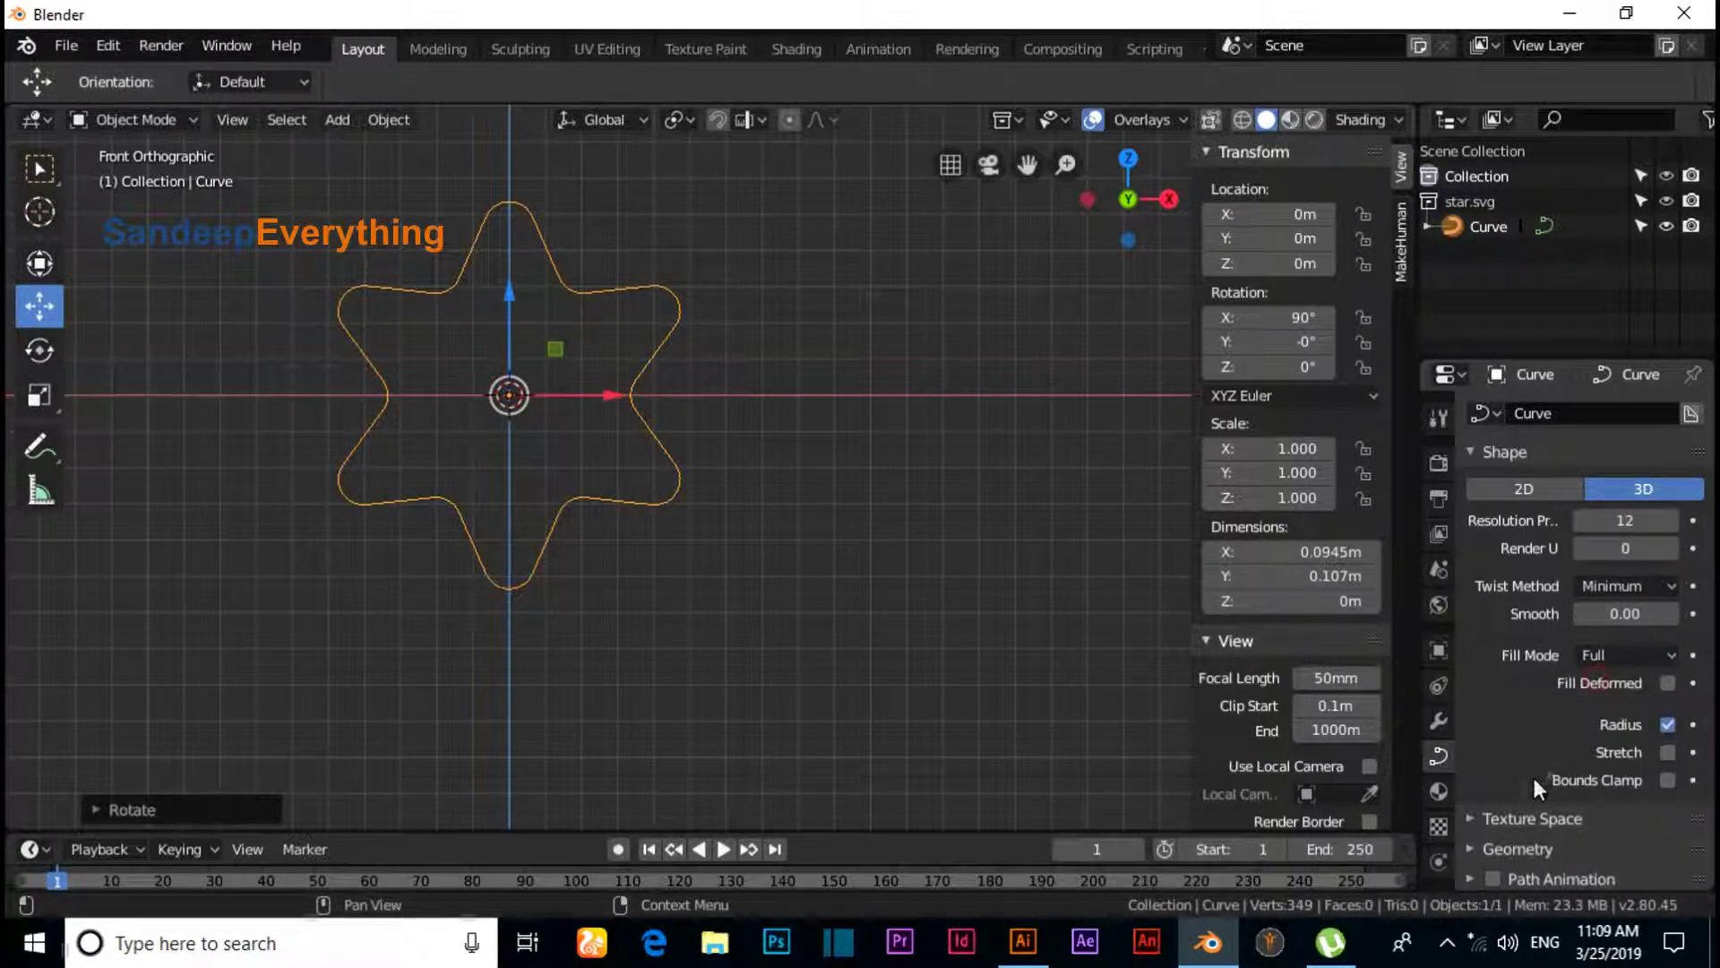
click(1509, 846)
scroll(1514, 842, down, 3)
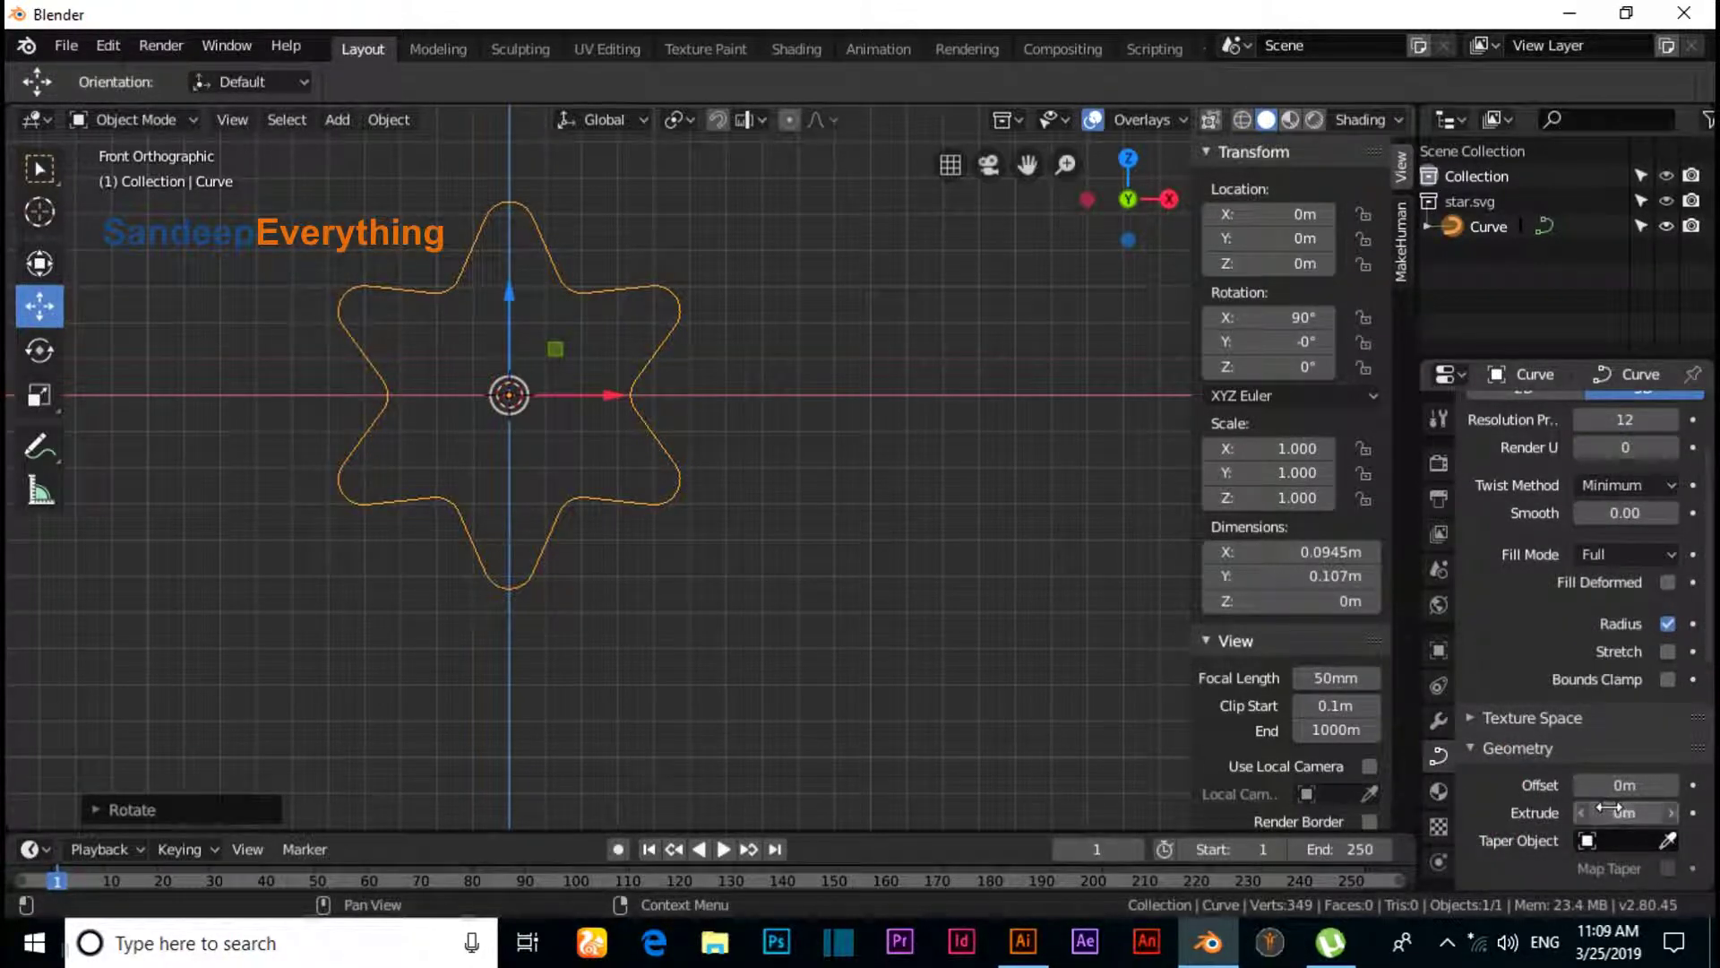
- Set the star curve's Geometry Extrude to 0.01m
middle_drag(875, 623, 862, 624)
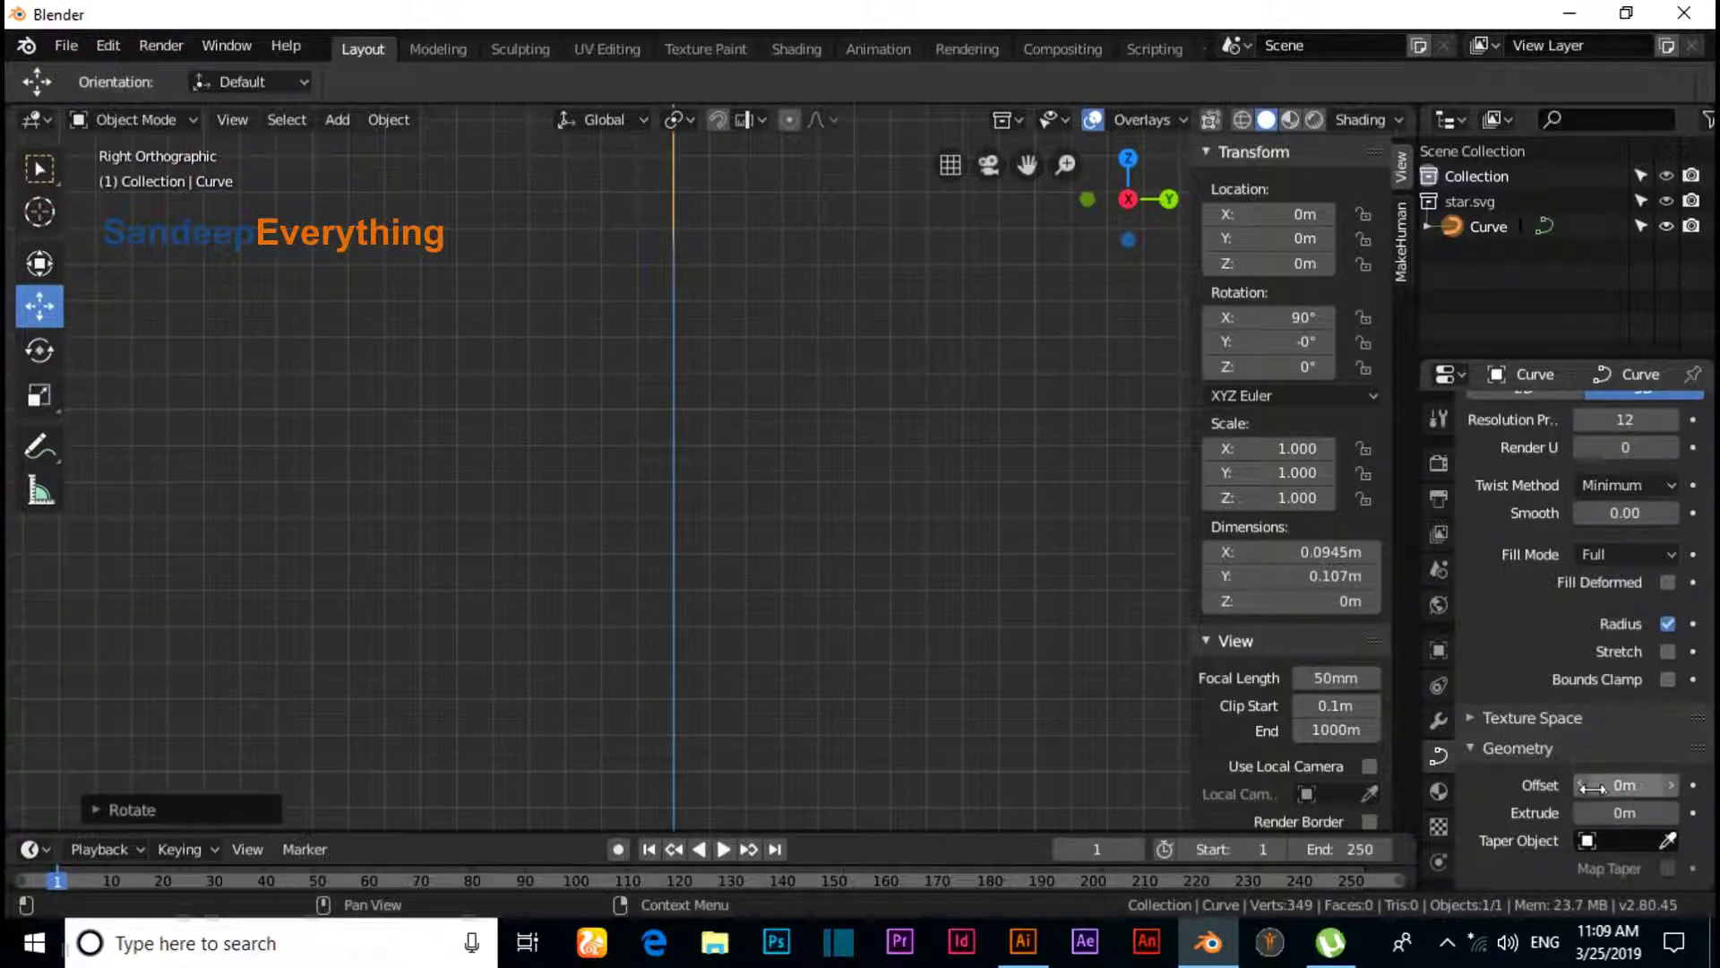
drag(1602, 804, 1608, 804)
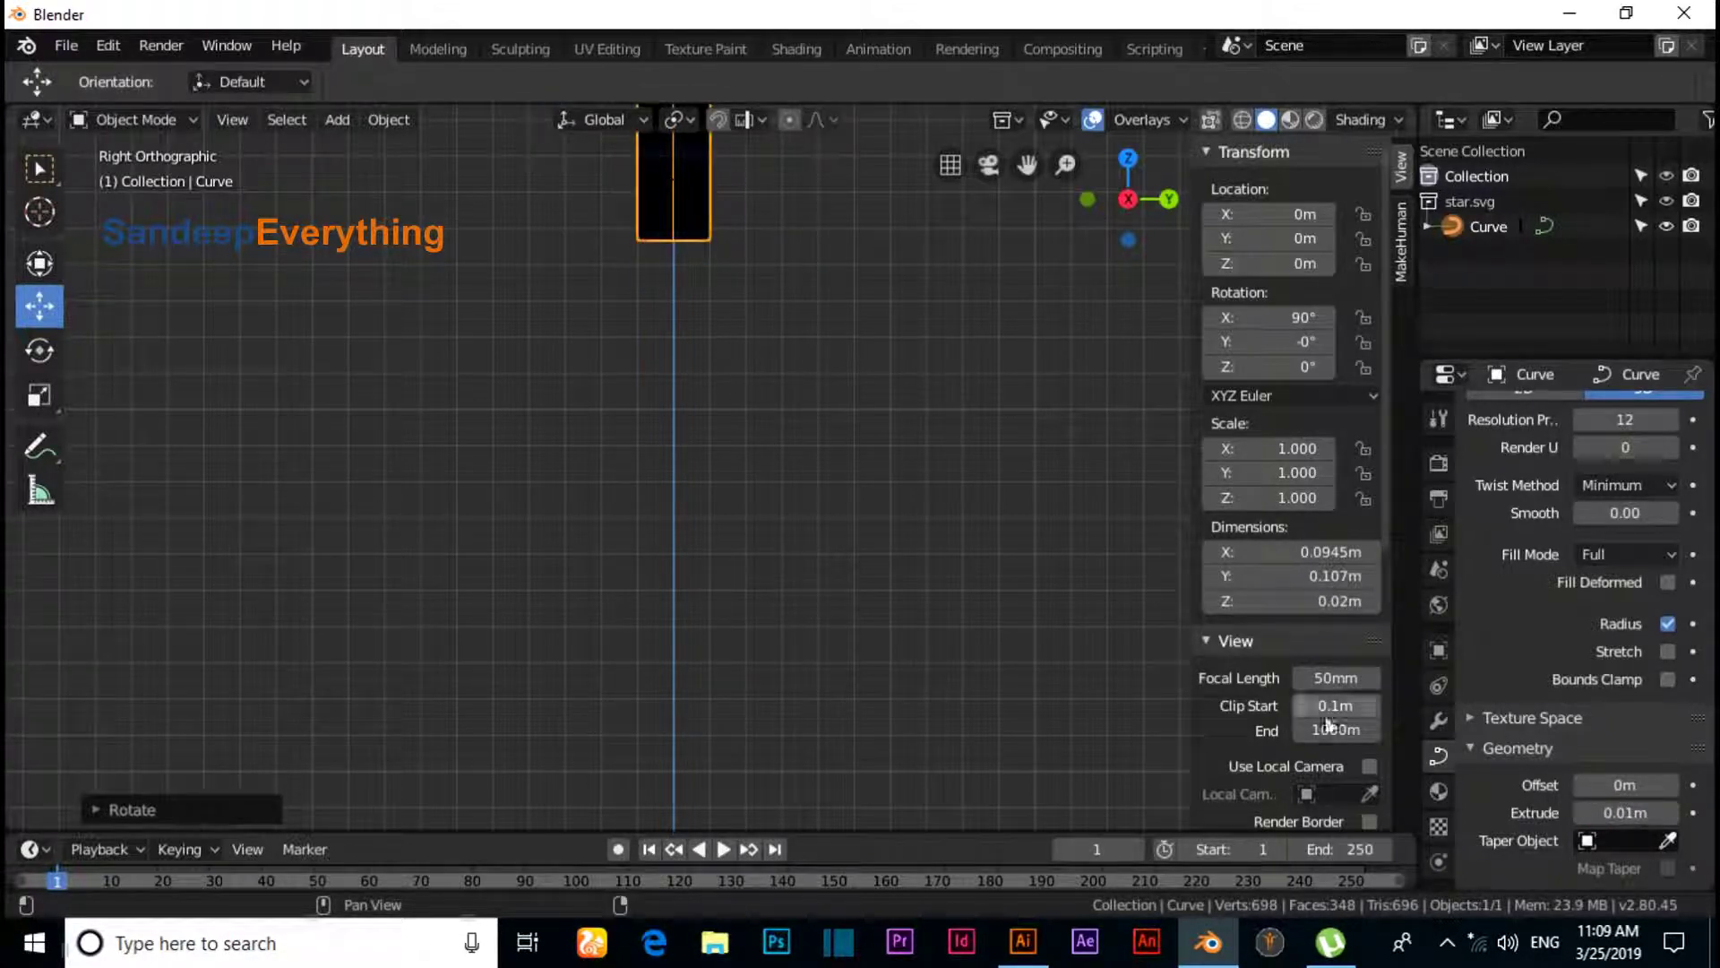
scroll(1551, 819, down, 3)
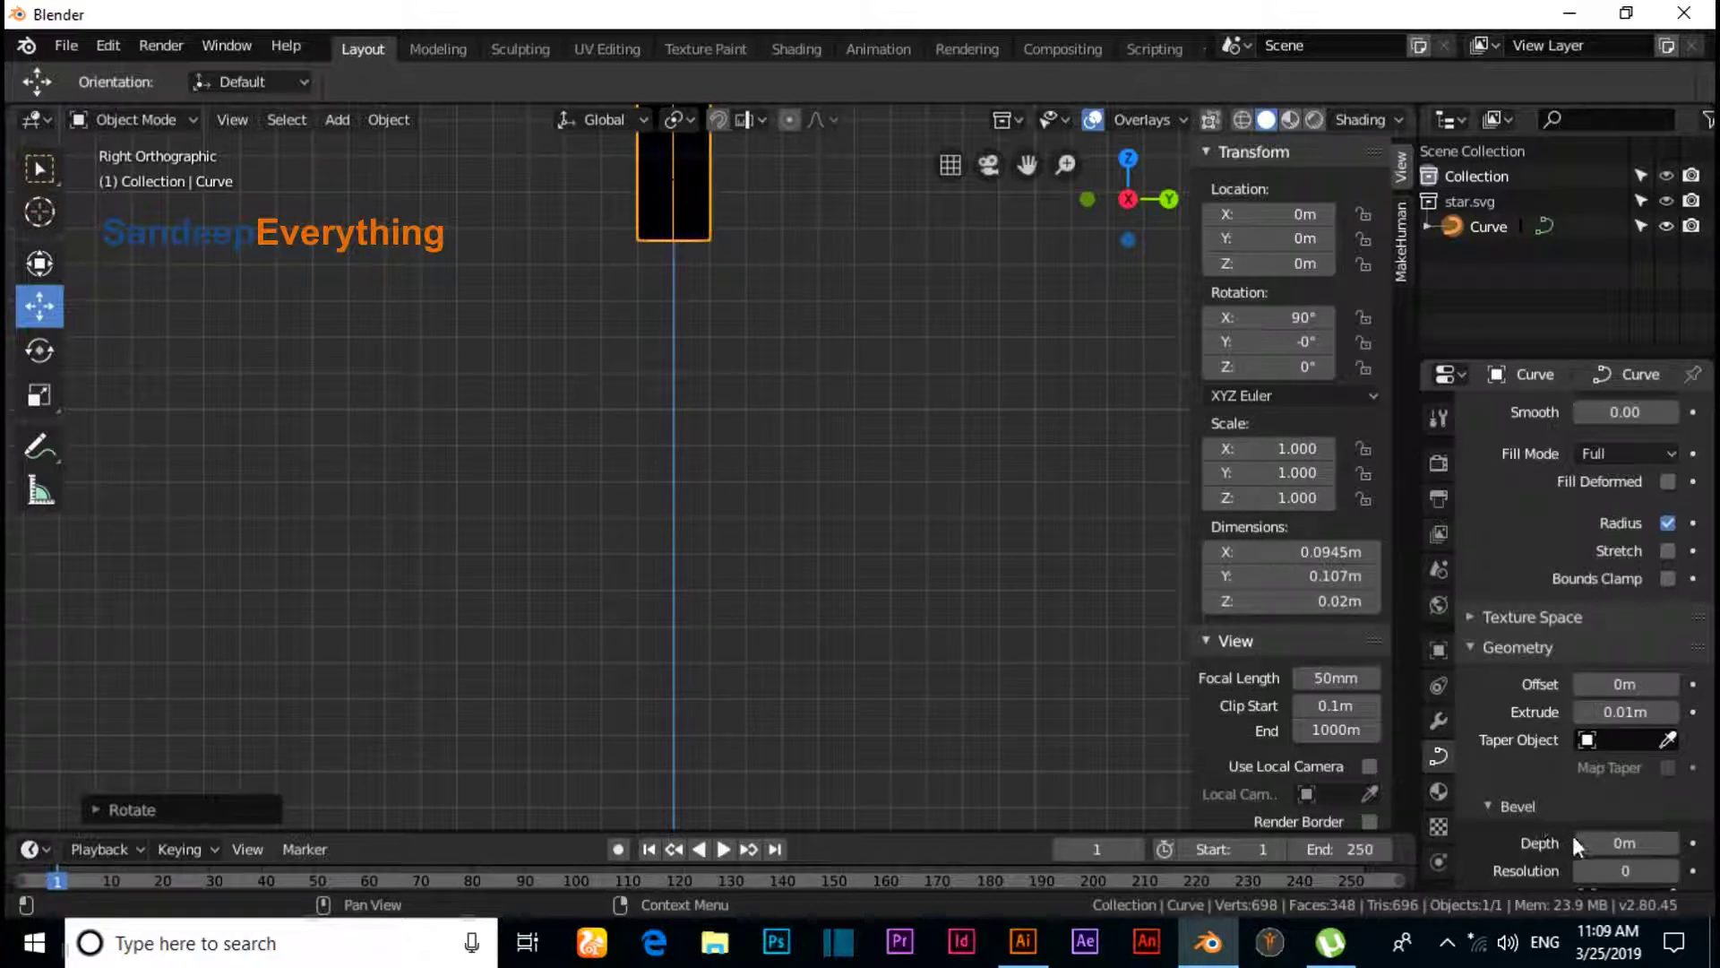
drag(1600, 842, 761, 652)
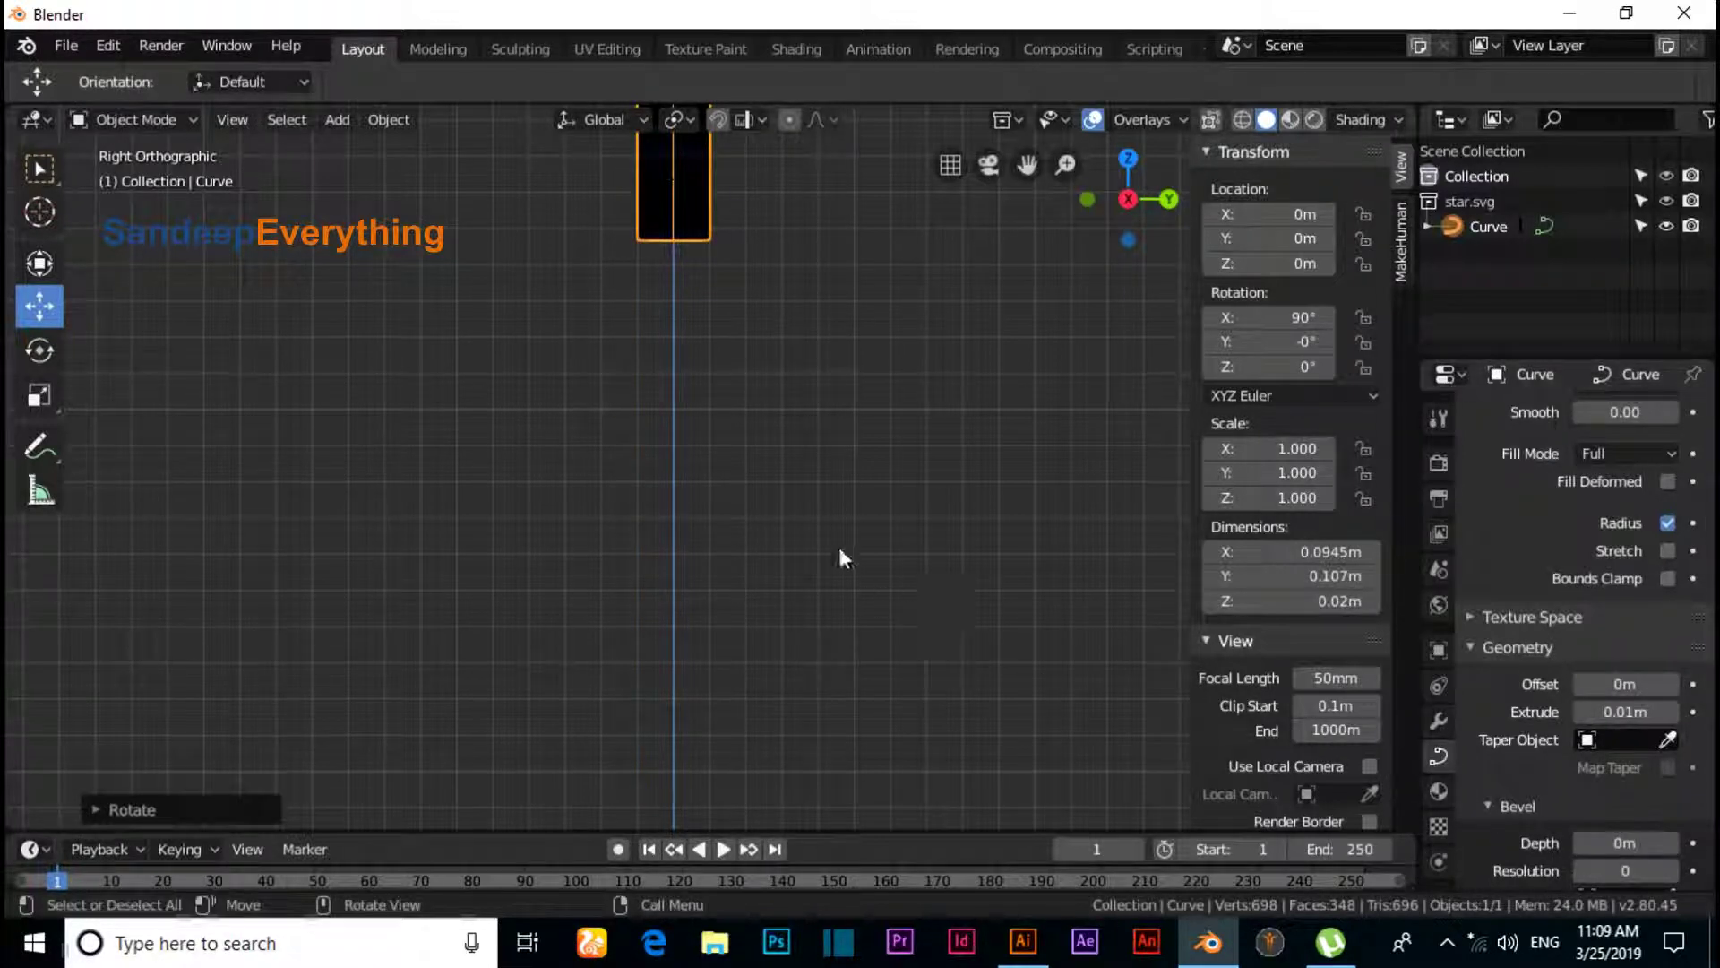
- Centre the extruded star and view it straight on in Front Orthographic view
key(KP_1)
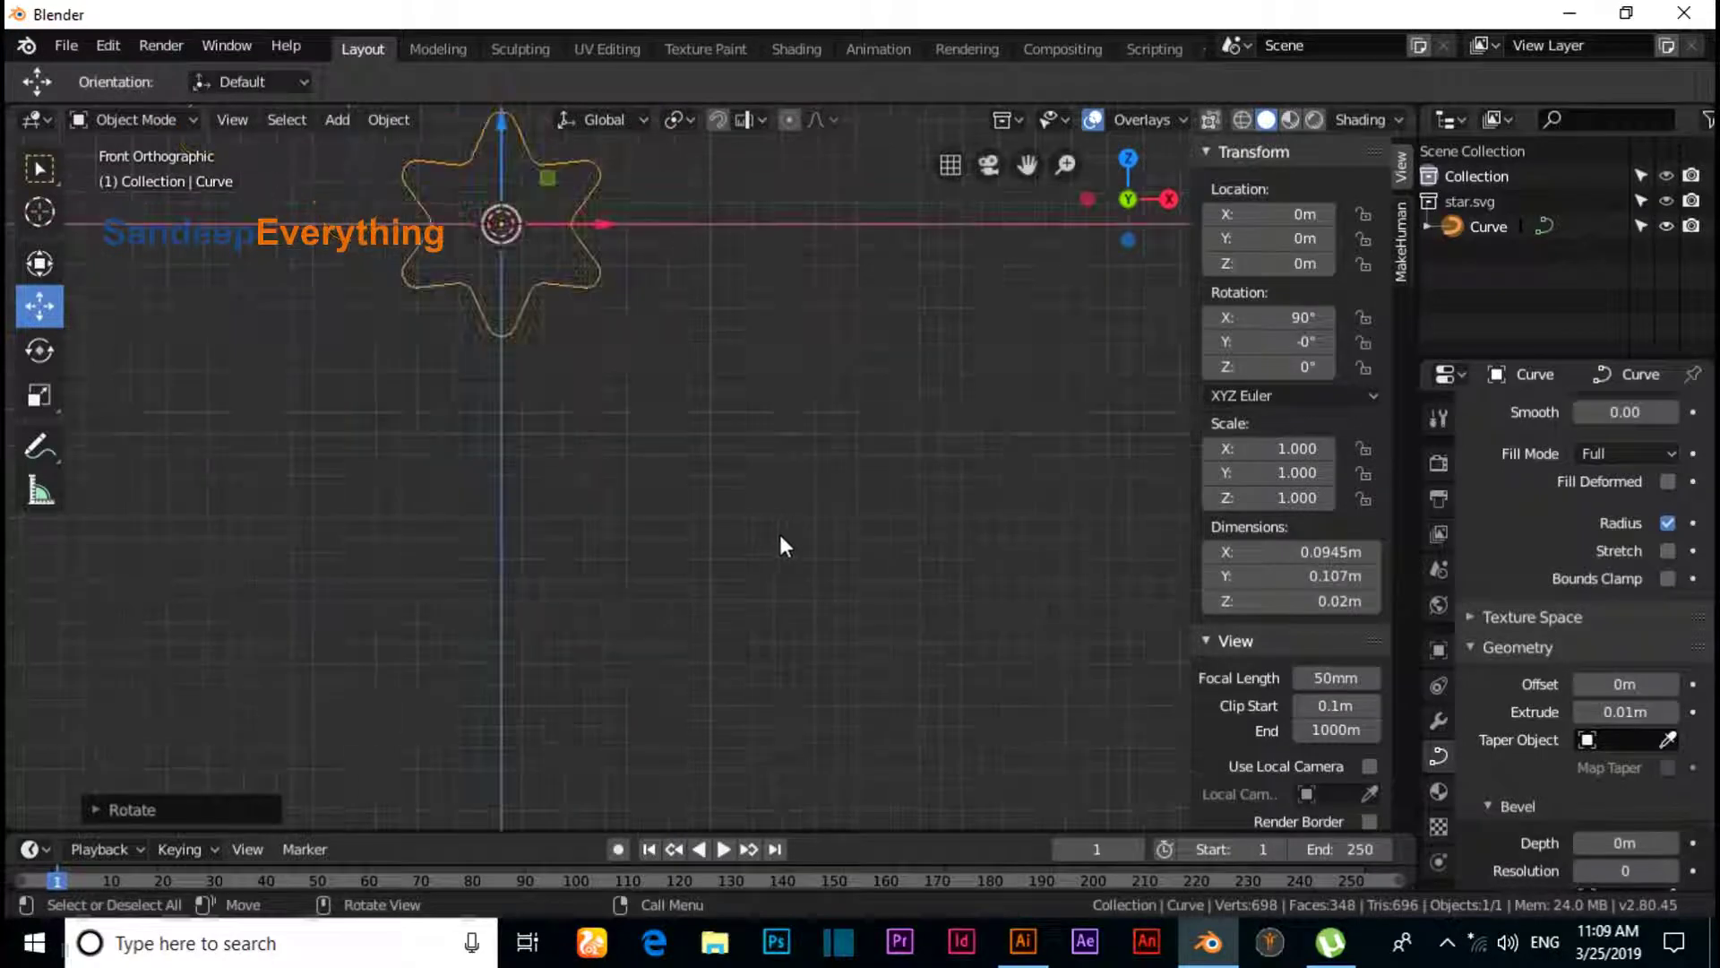
shift+middle_drag(702, 496, 780, 726)
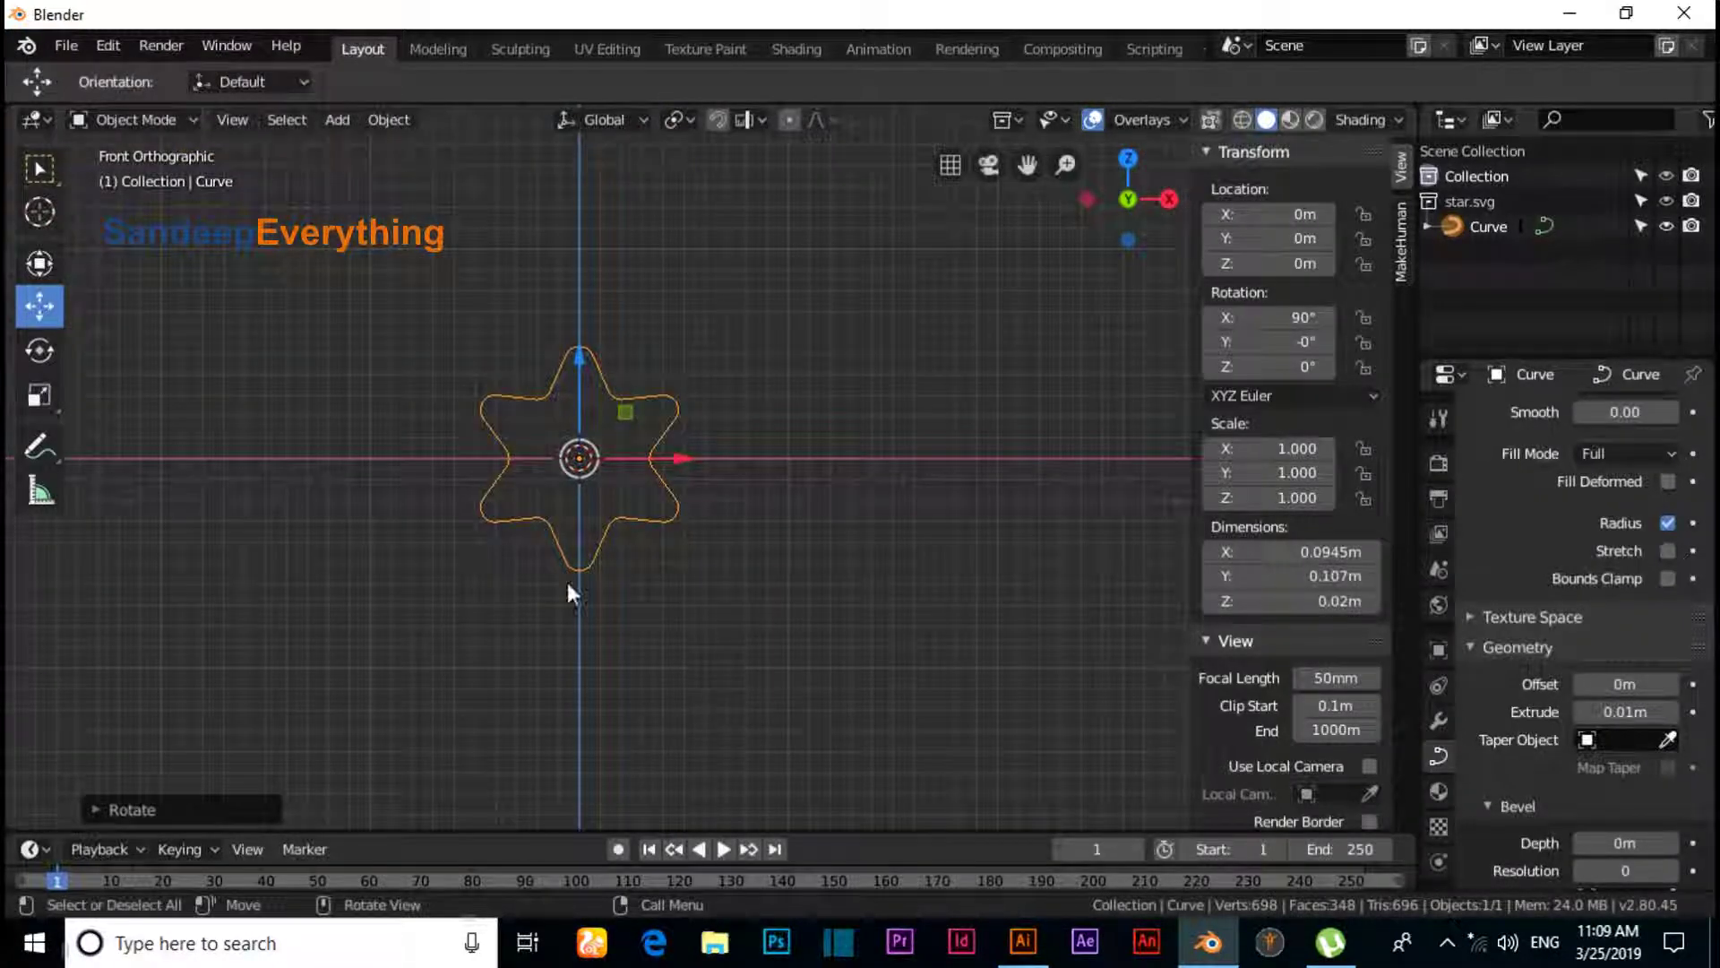
scroll(645, 591, up, 3)
shift+middle_drag(737, 615, 608, 516)
scroll(670, 444, up, 3)
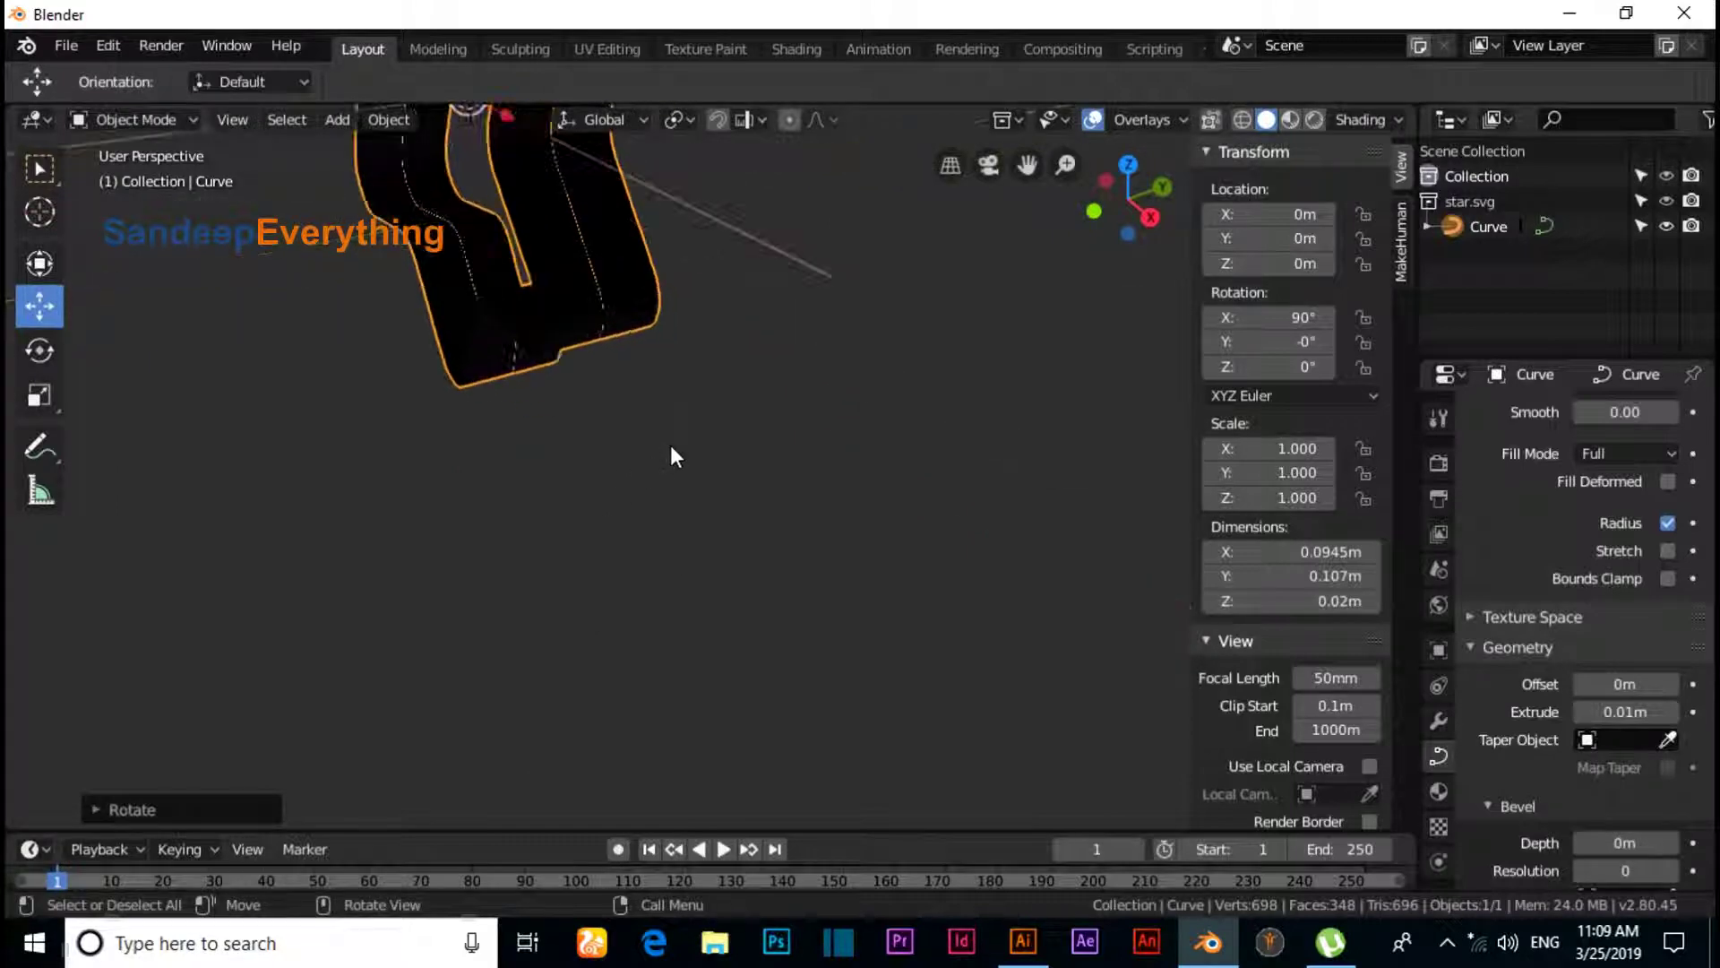
shift+middle_drag(671, 444, 747, 620)
scroll(814, 627, down, 2)
scroll(814, 628, down, 3)
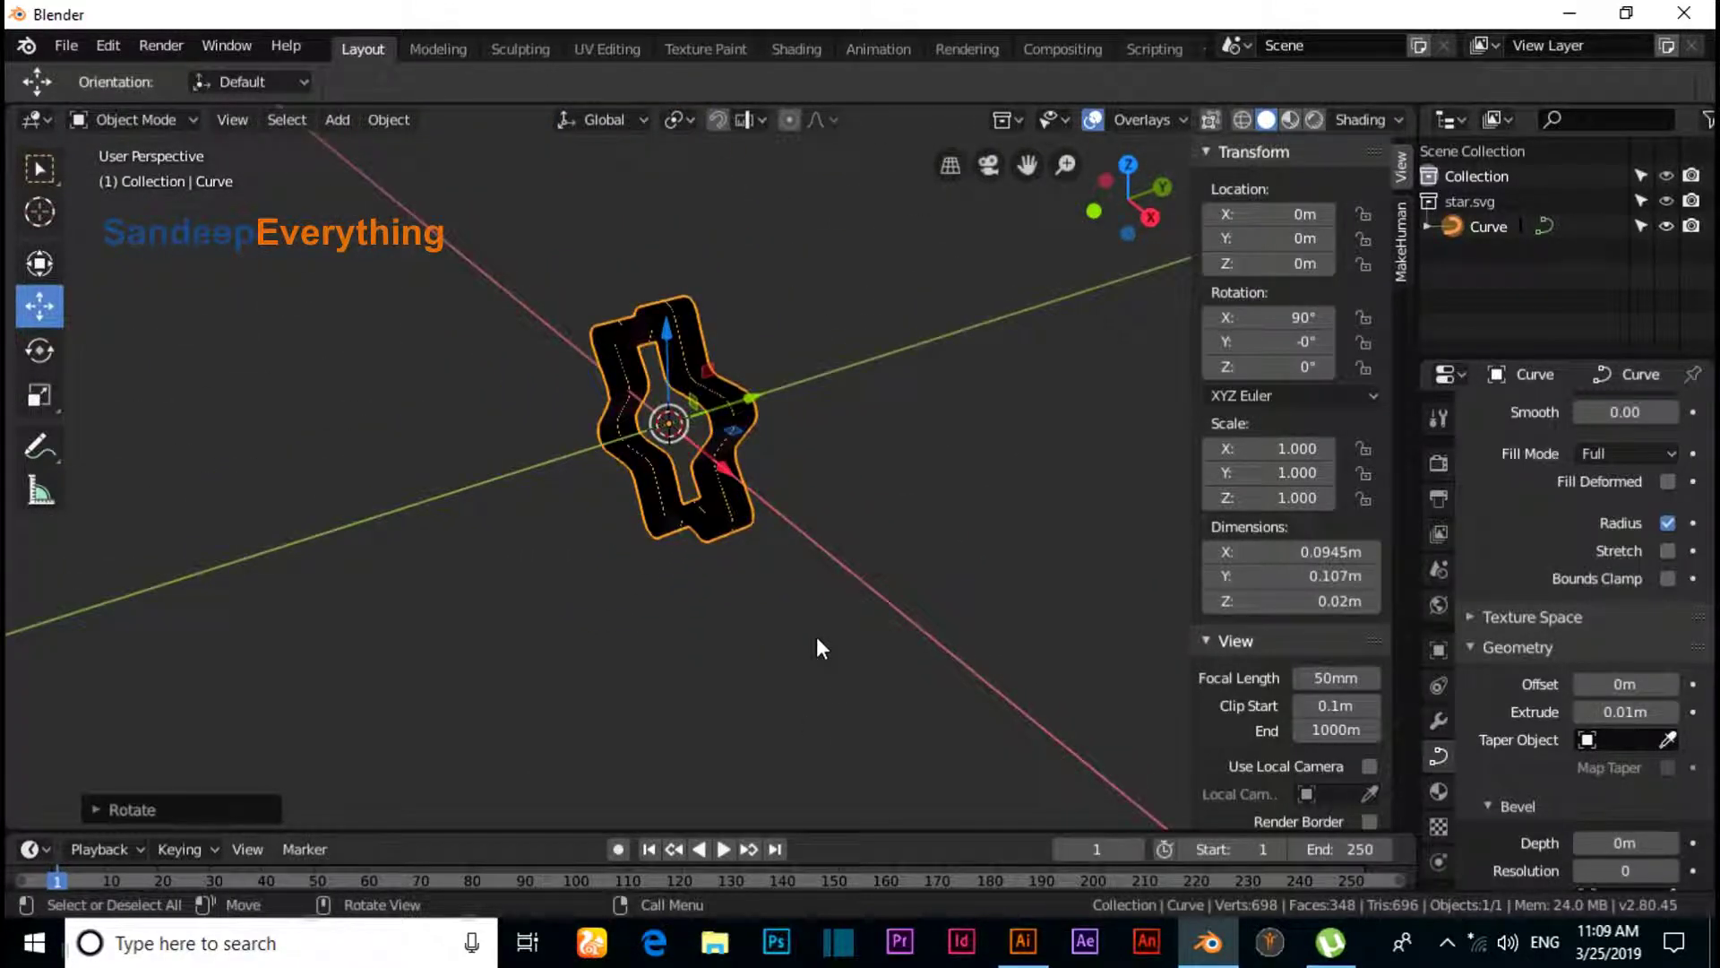
key(KP_1)
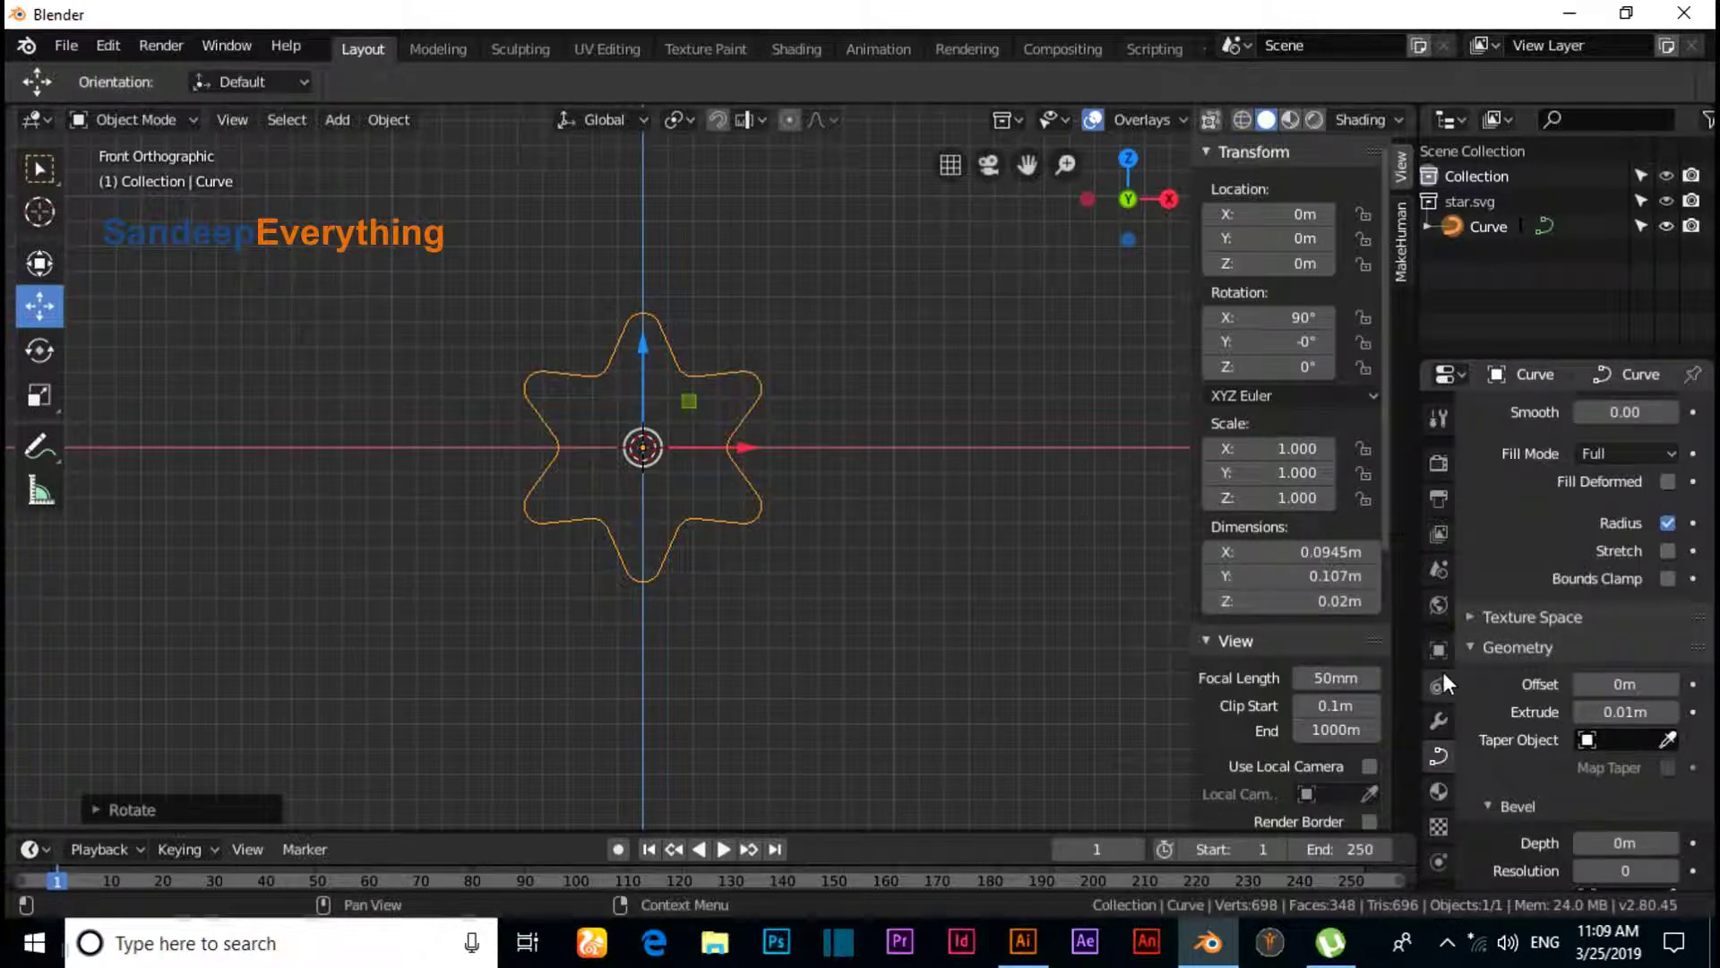
- In the Material tab, delete the SVGMat slot, add a new slot and create Material.001
click(1439, 790)
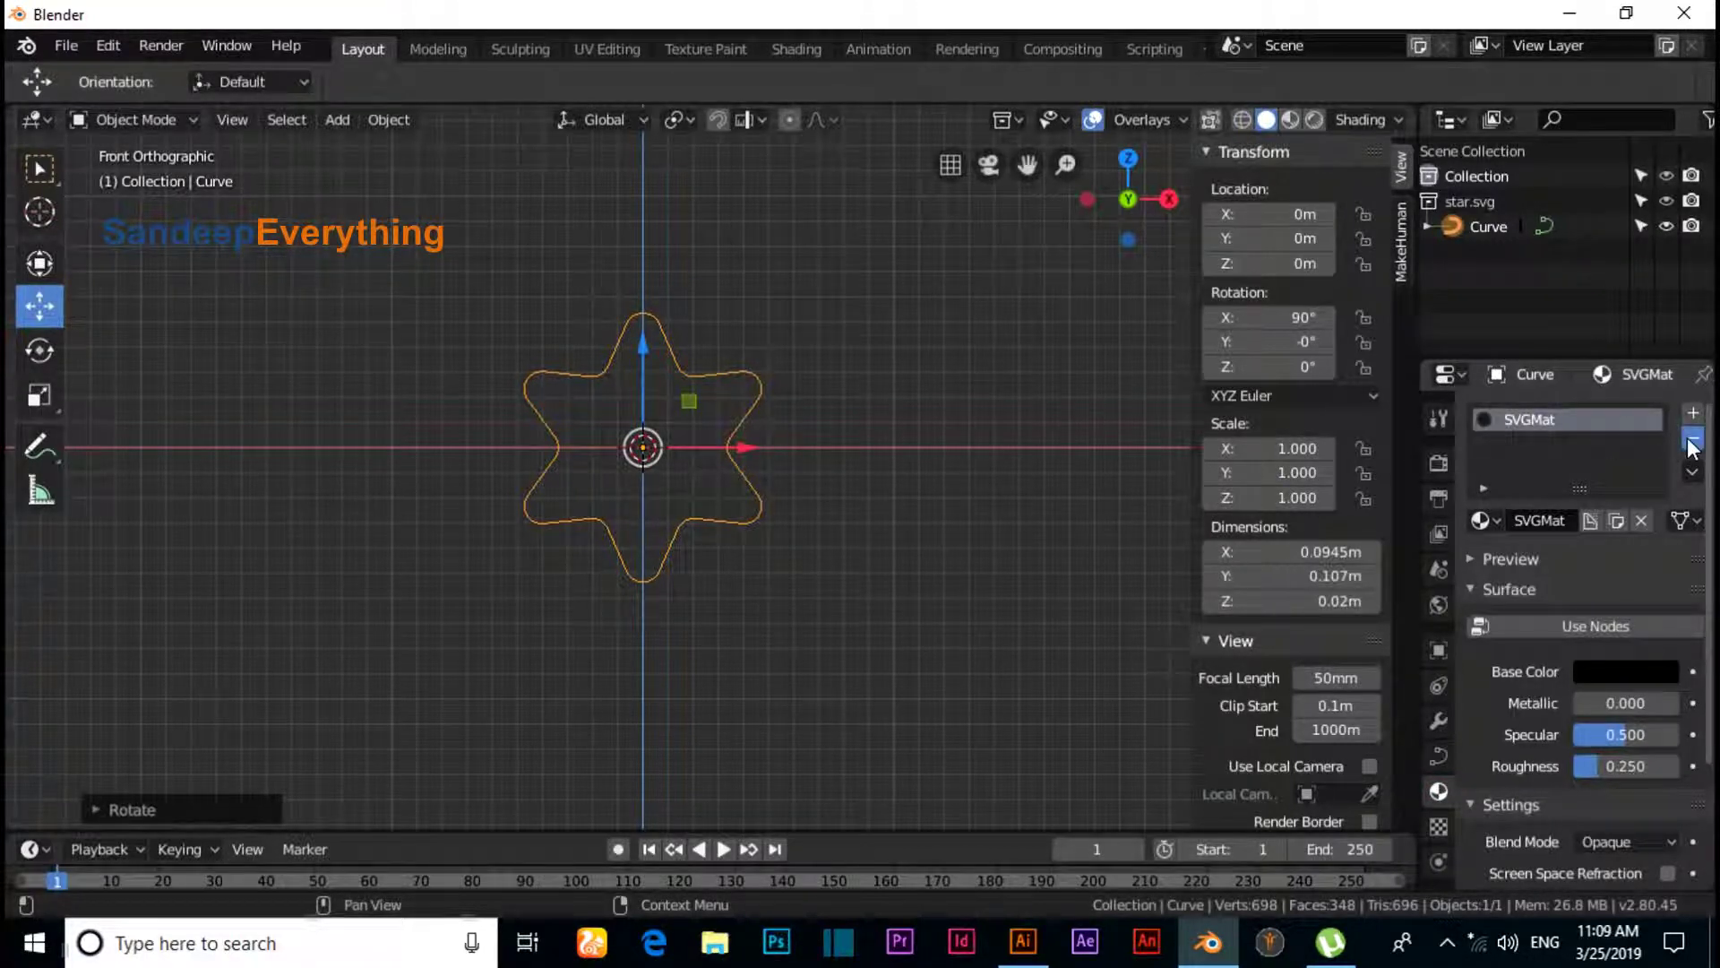
click(1692, 446)
click(1693, 412)
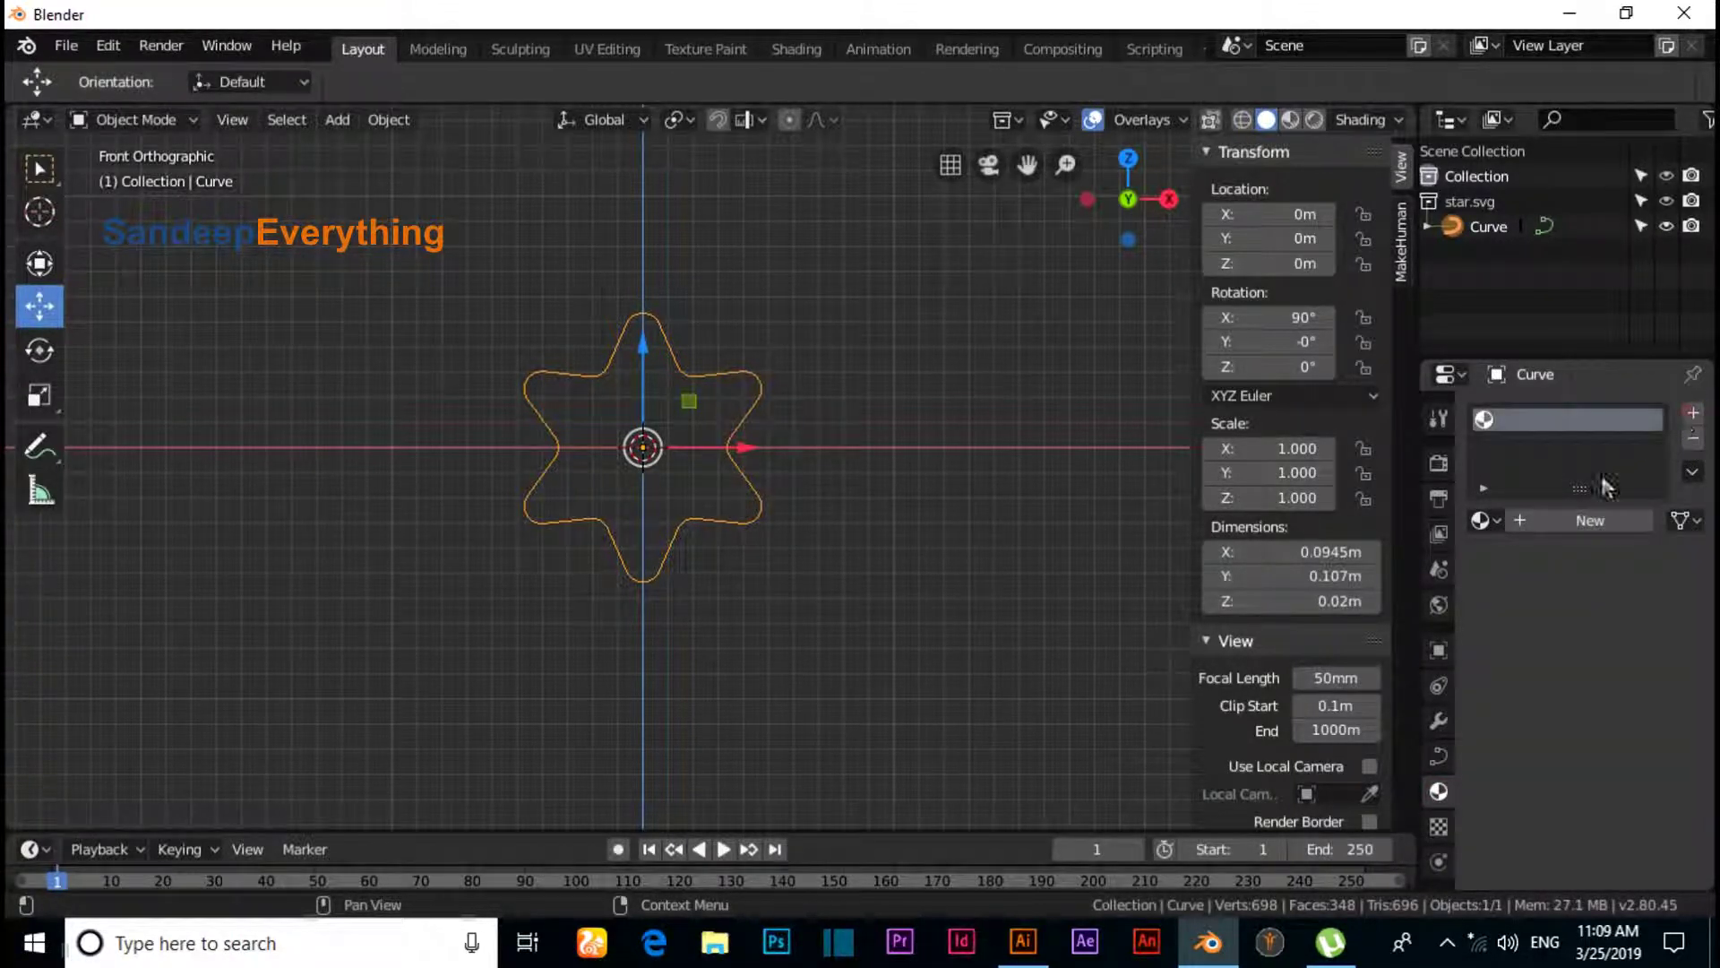
click(1578, 518)
middle_drag(761, 471, 746, 509)
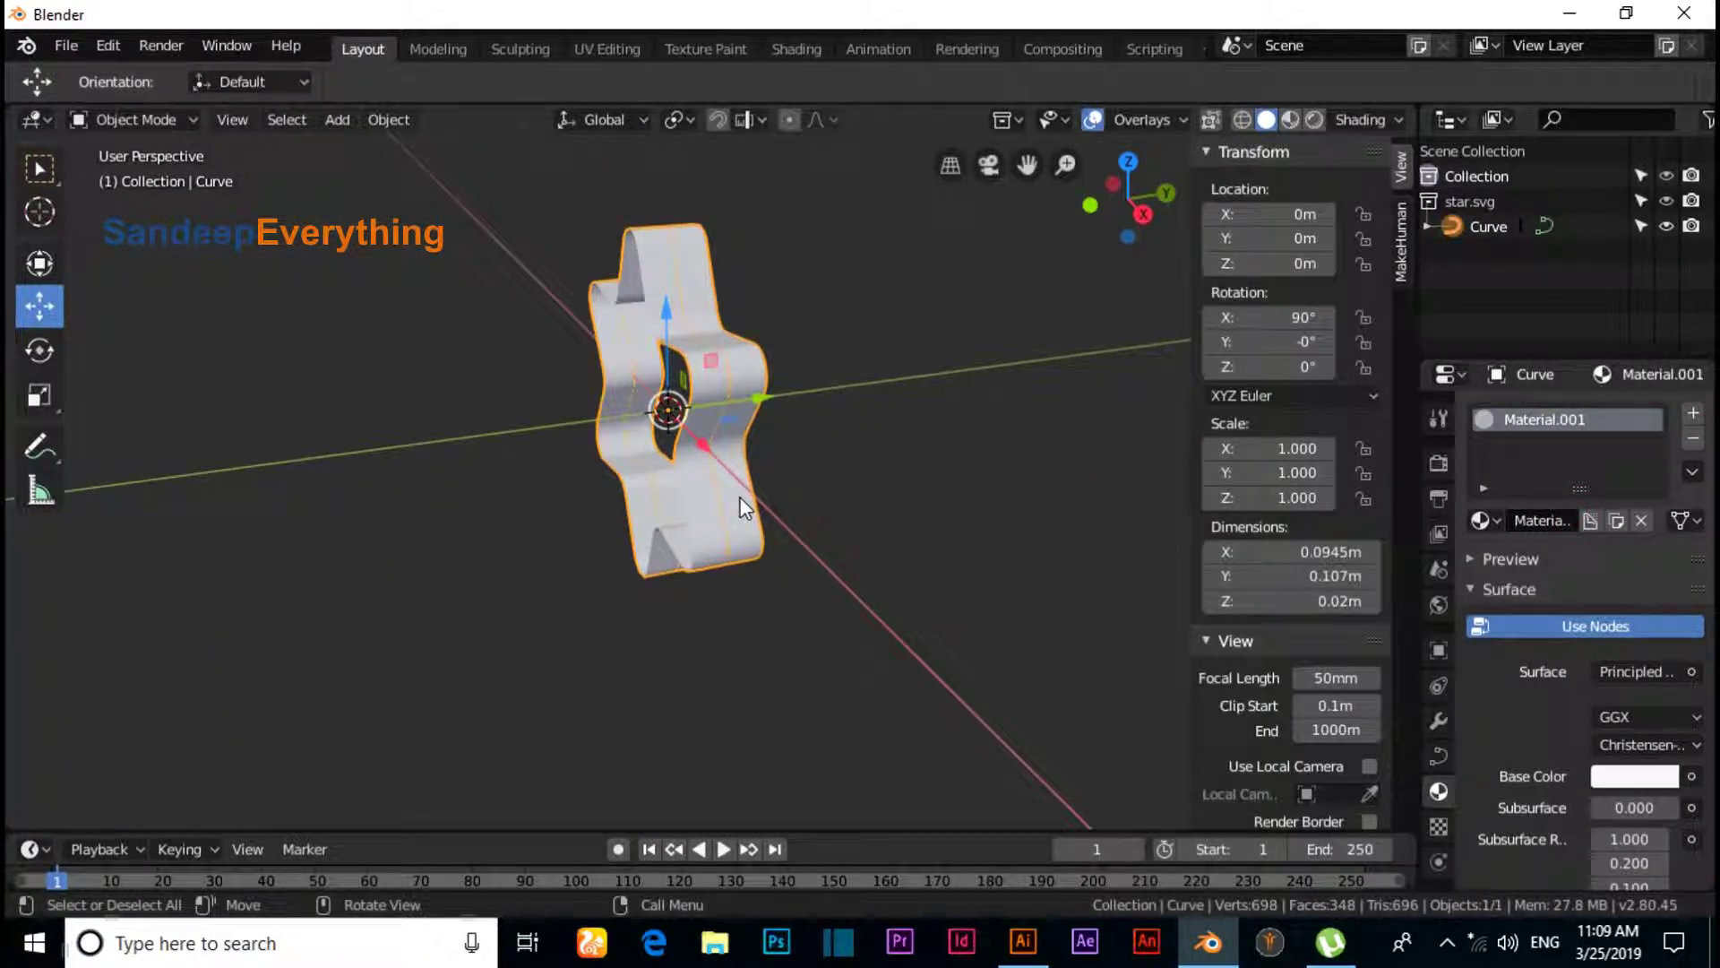
- View the star from the right side in Edit Mode with wireframe shading
key(KP_3)
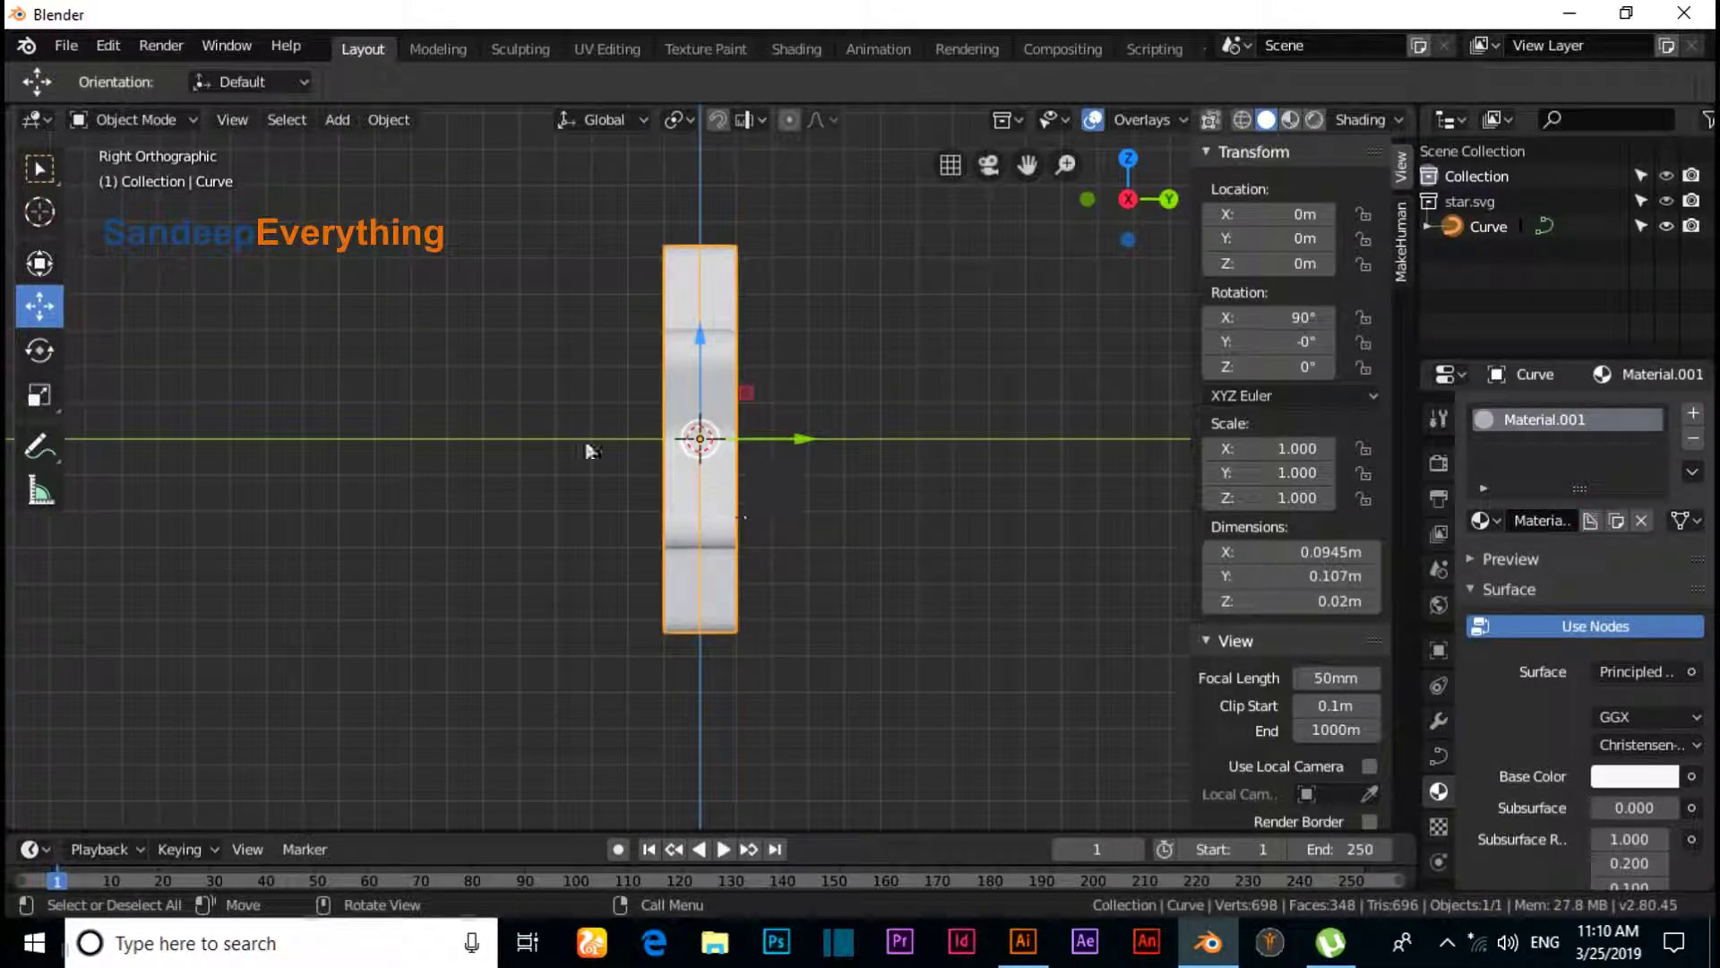
click(135, 114)
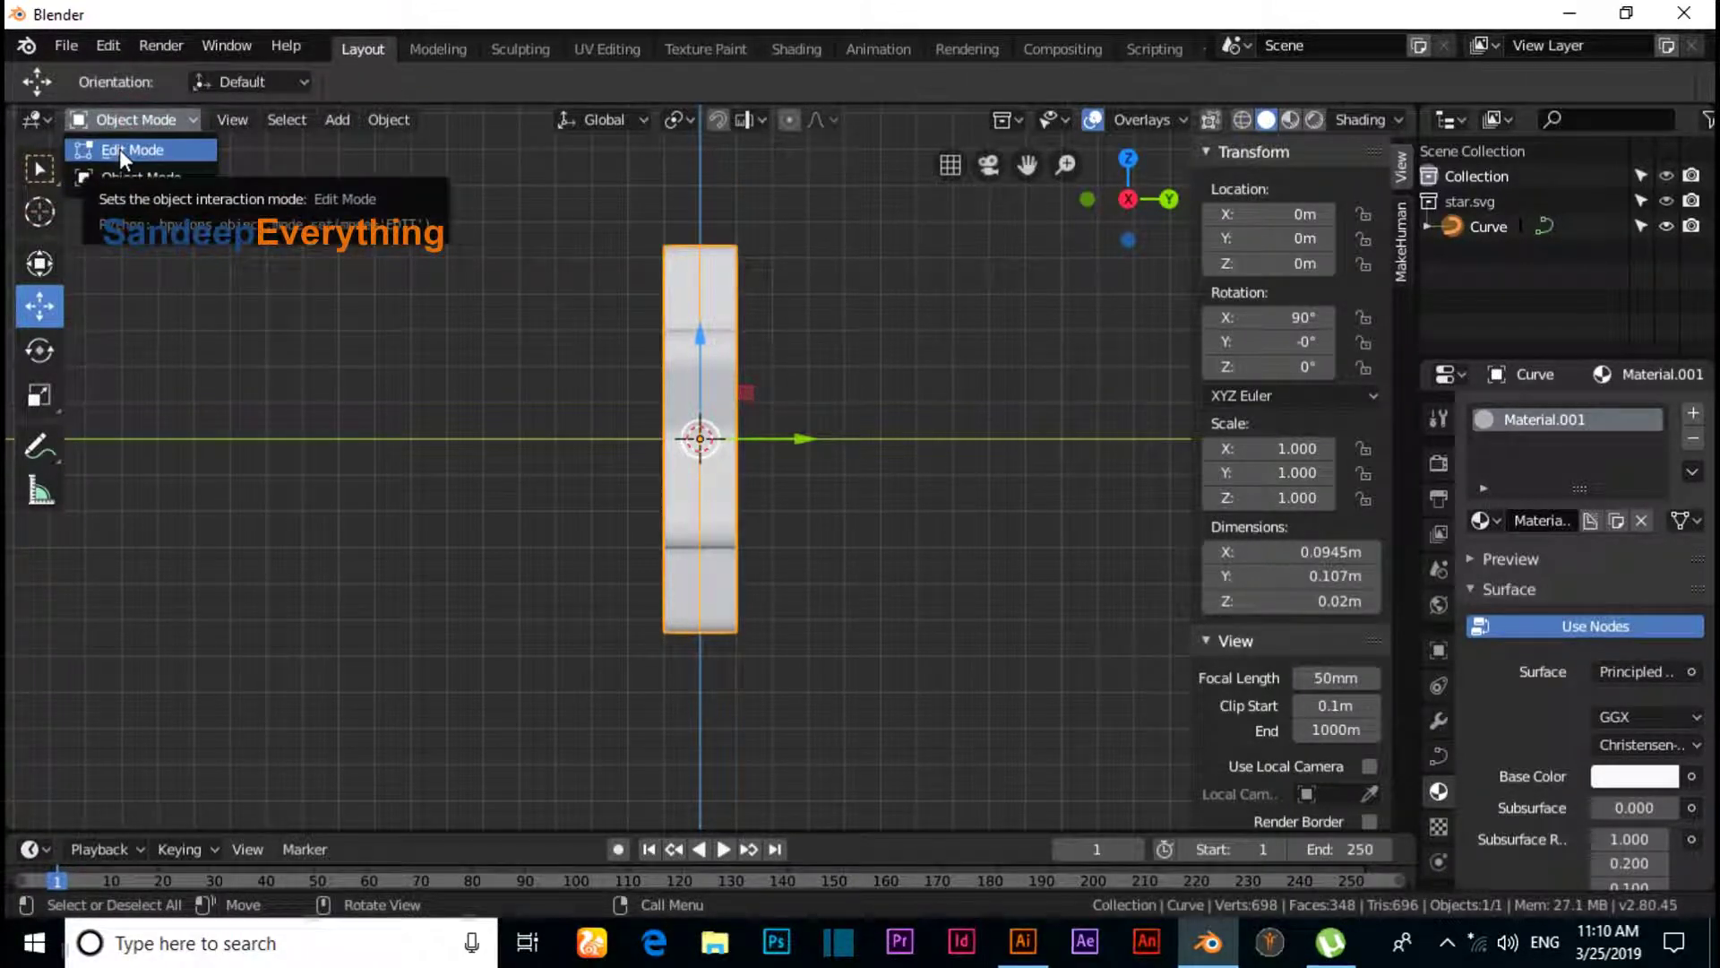
click(120, 149)
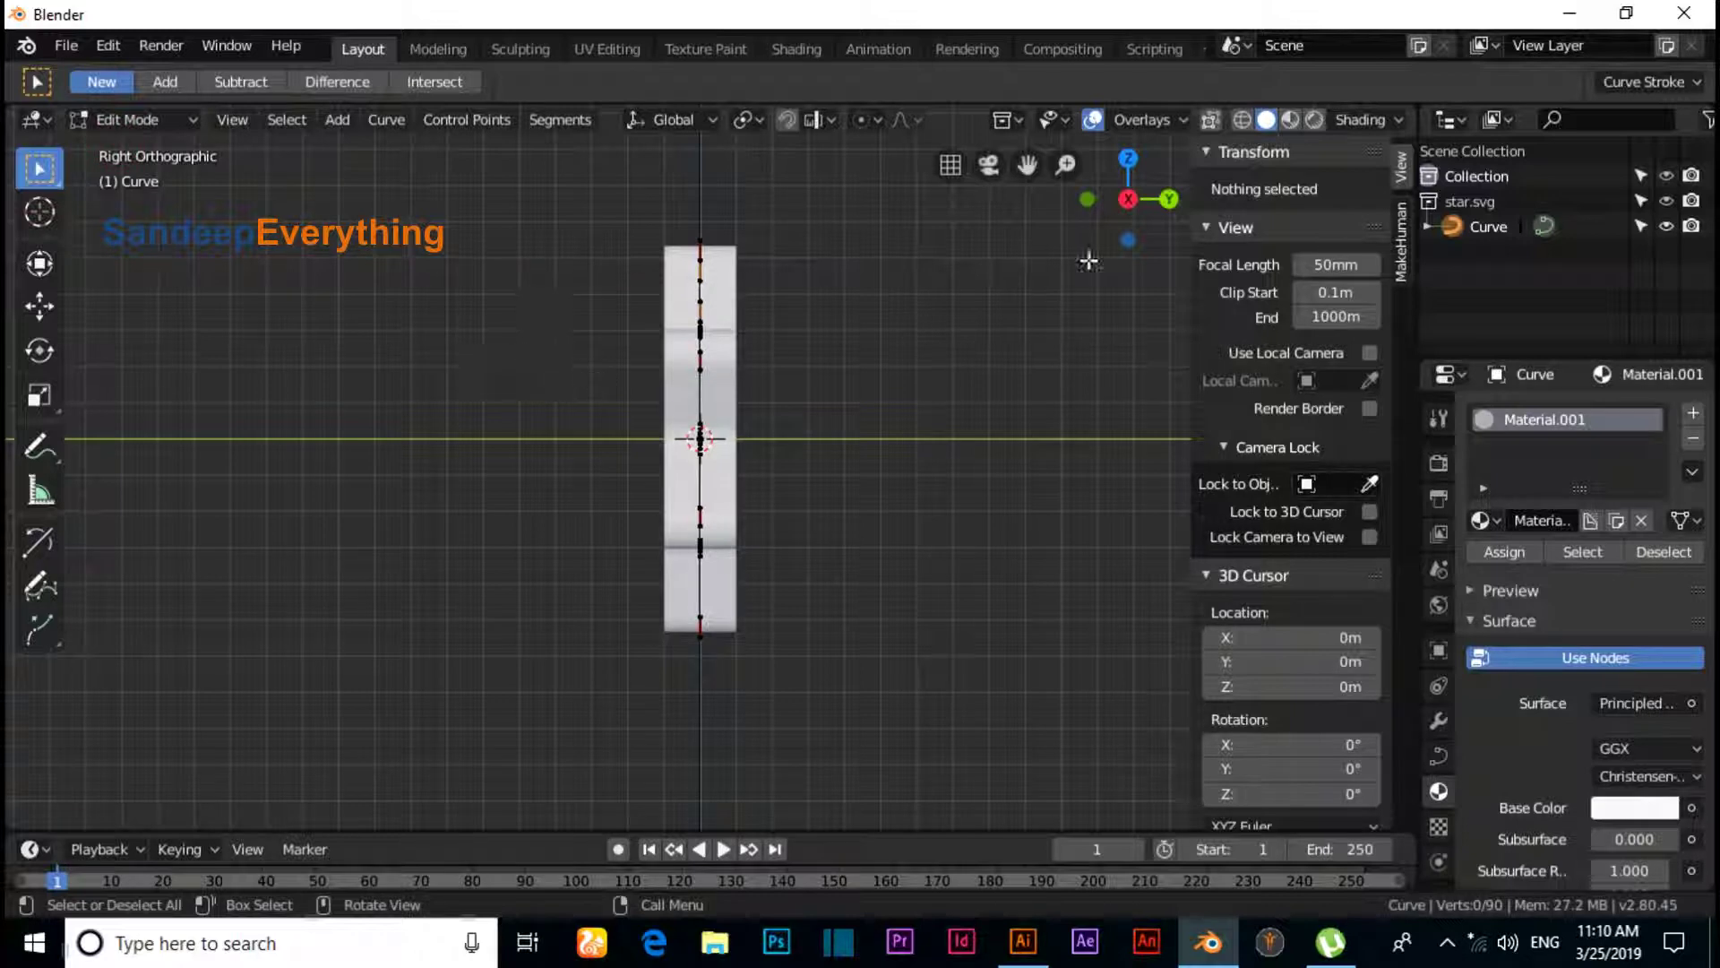
click(1241, 120)
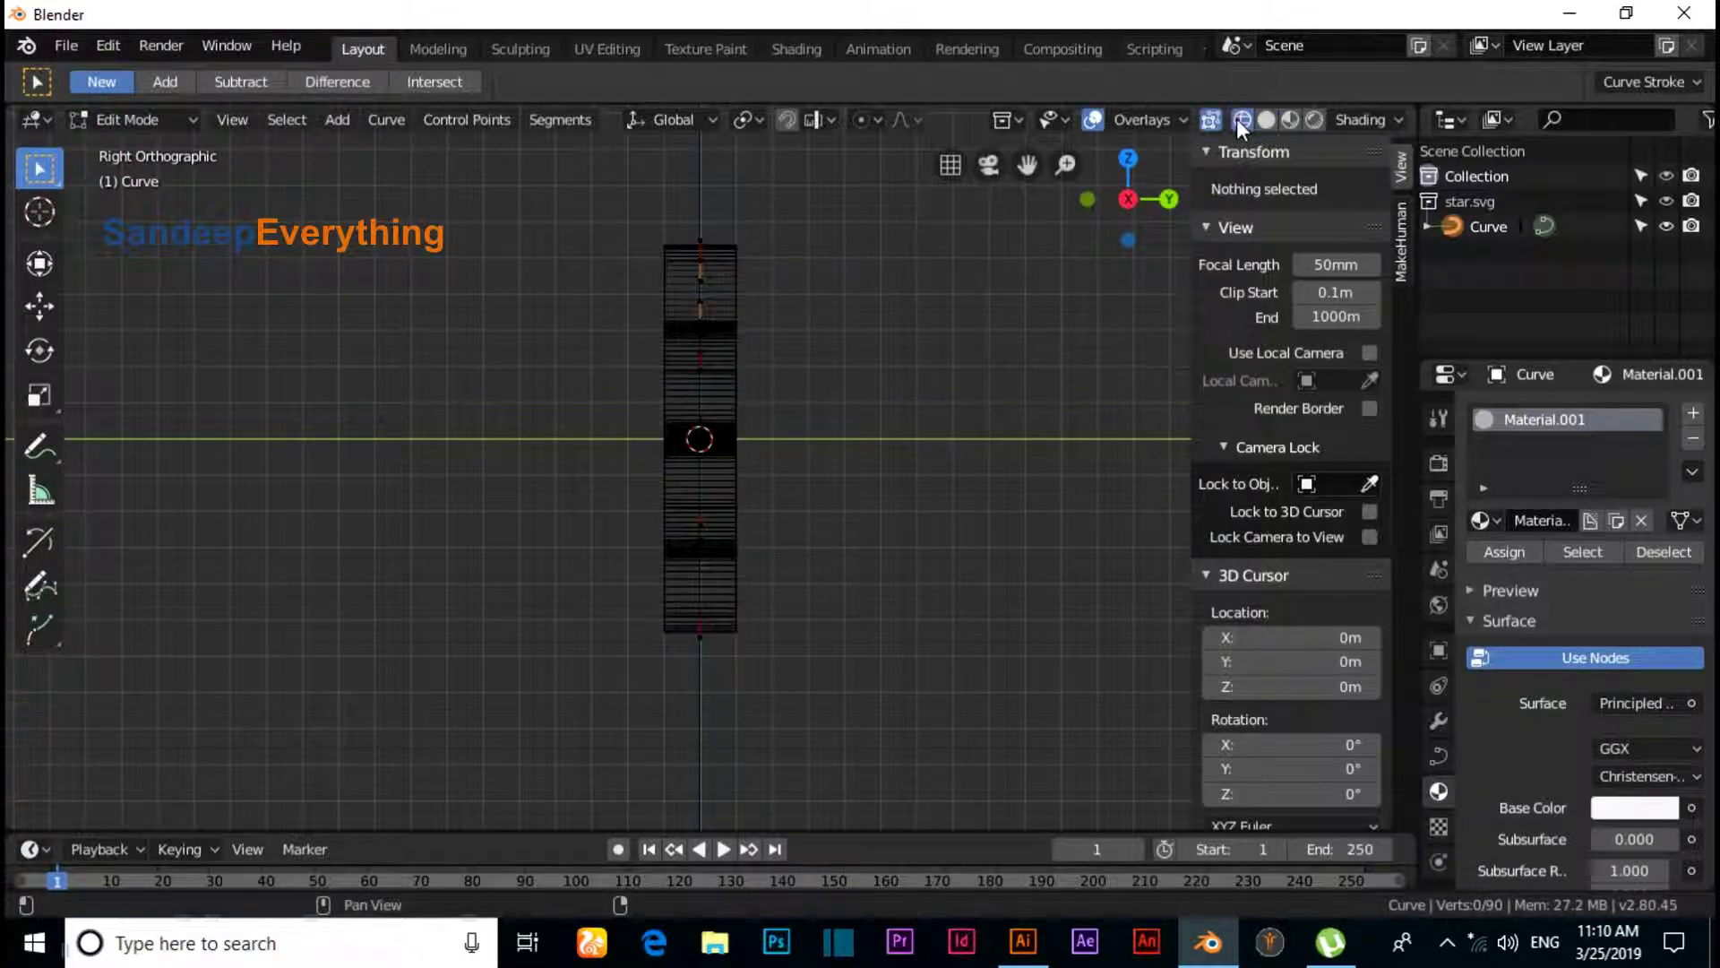
scroll(598, 457, up, 3)
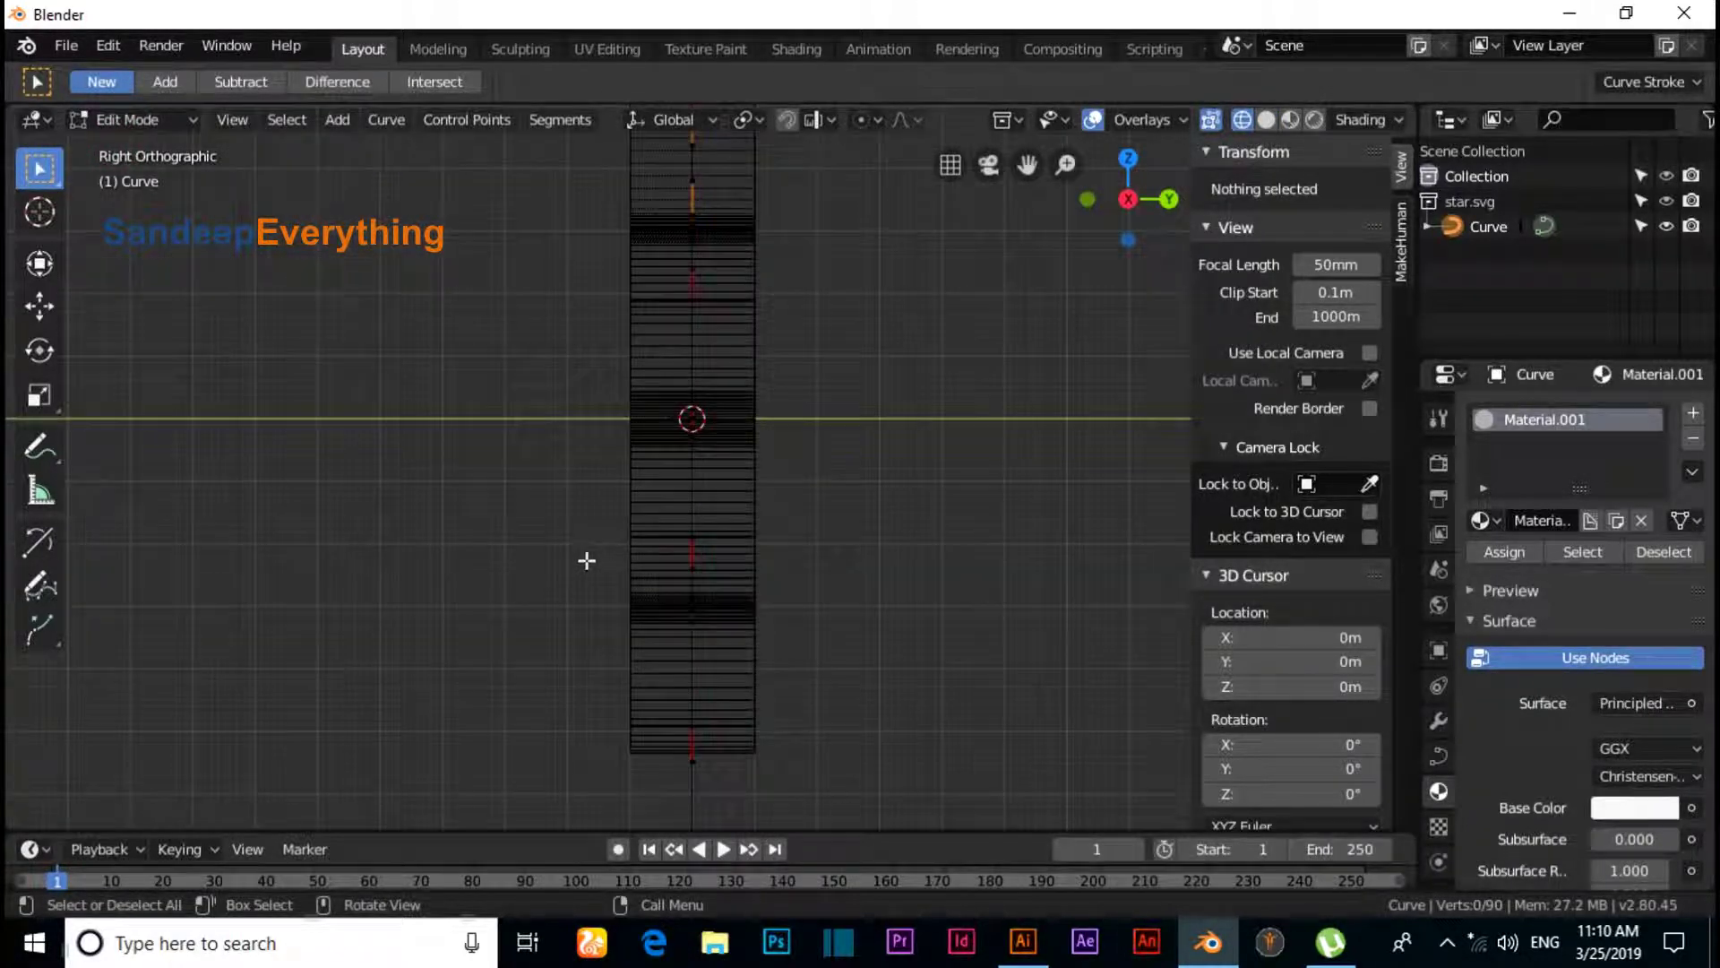
scroll(585, 561, down, 1)
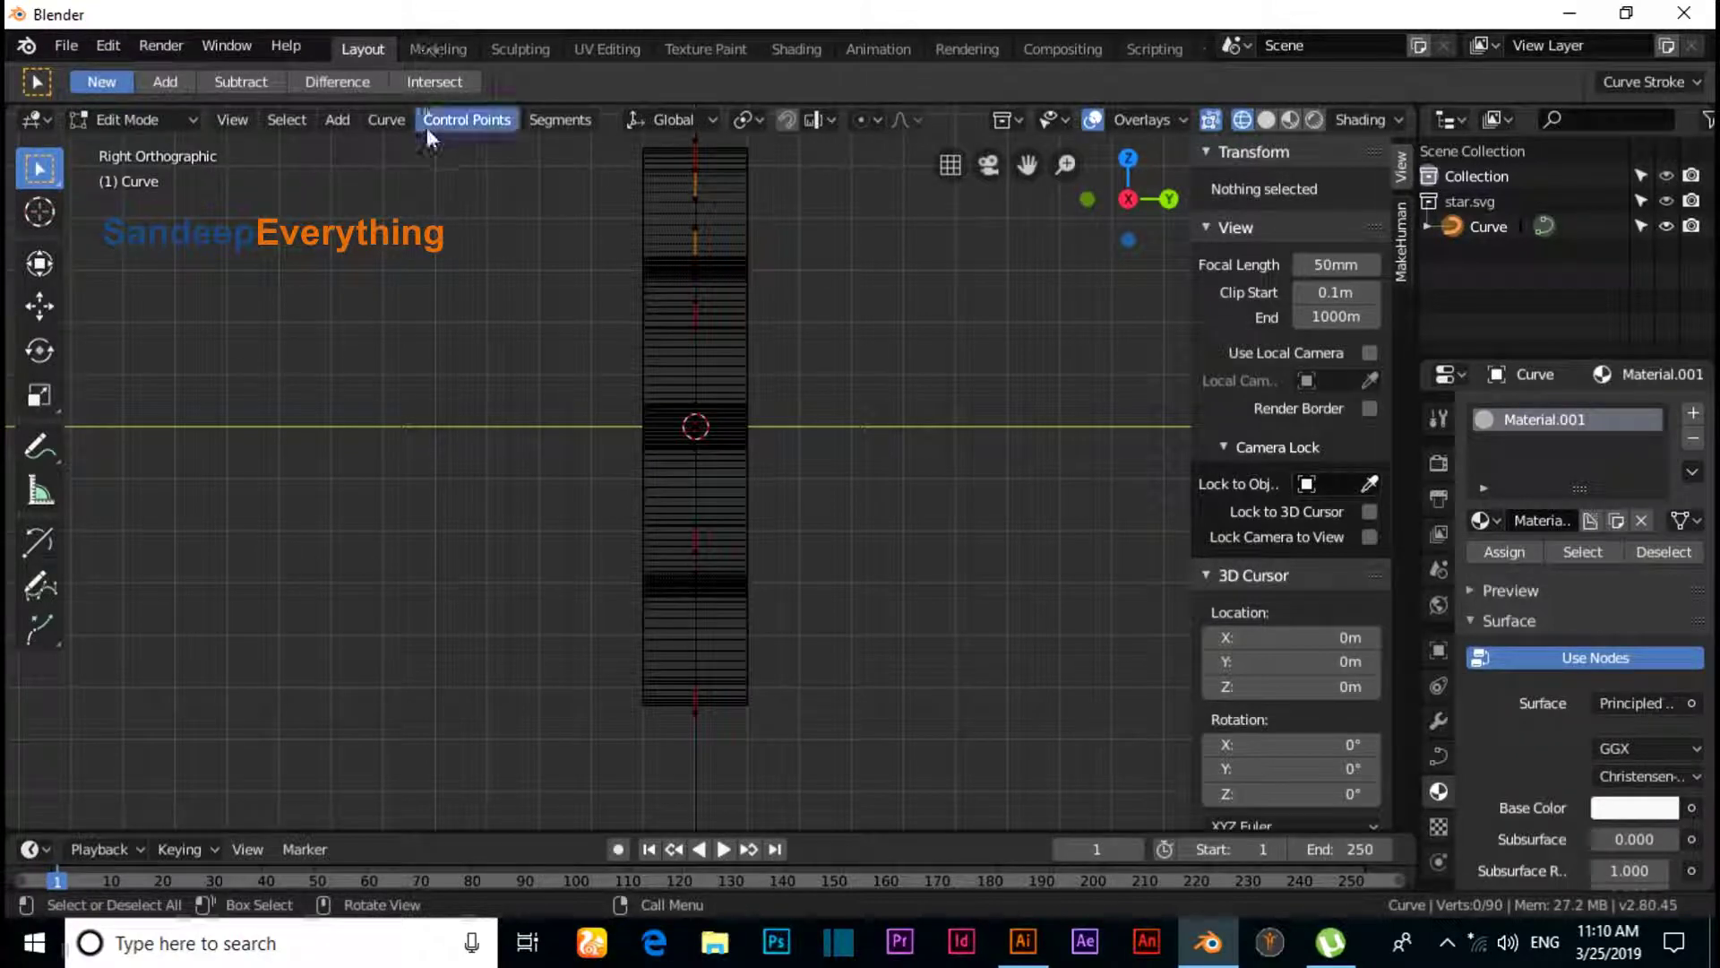
- Return to Object Mode and bring up the Object > Convert to options
click(161, 120)
click(163, 182)
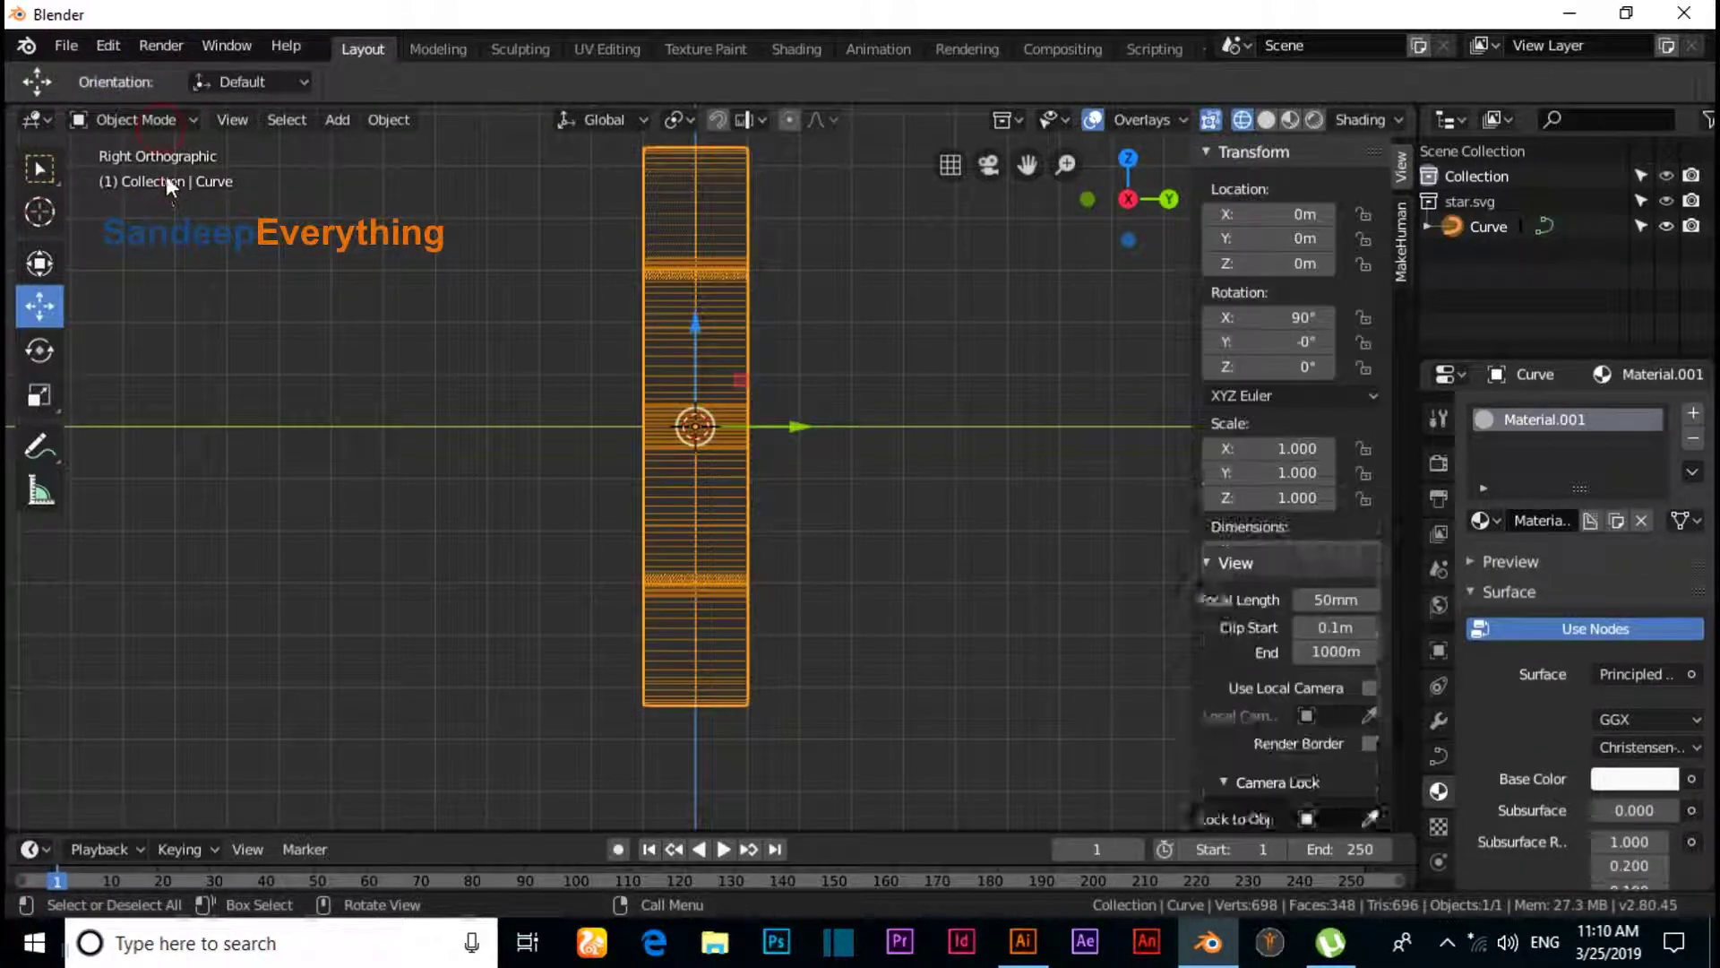
click(373, 120)
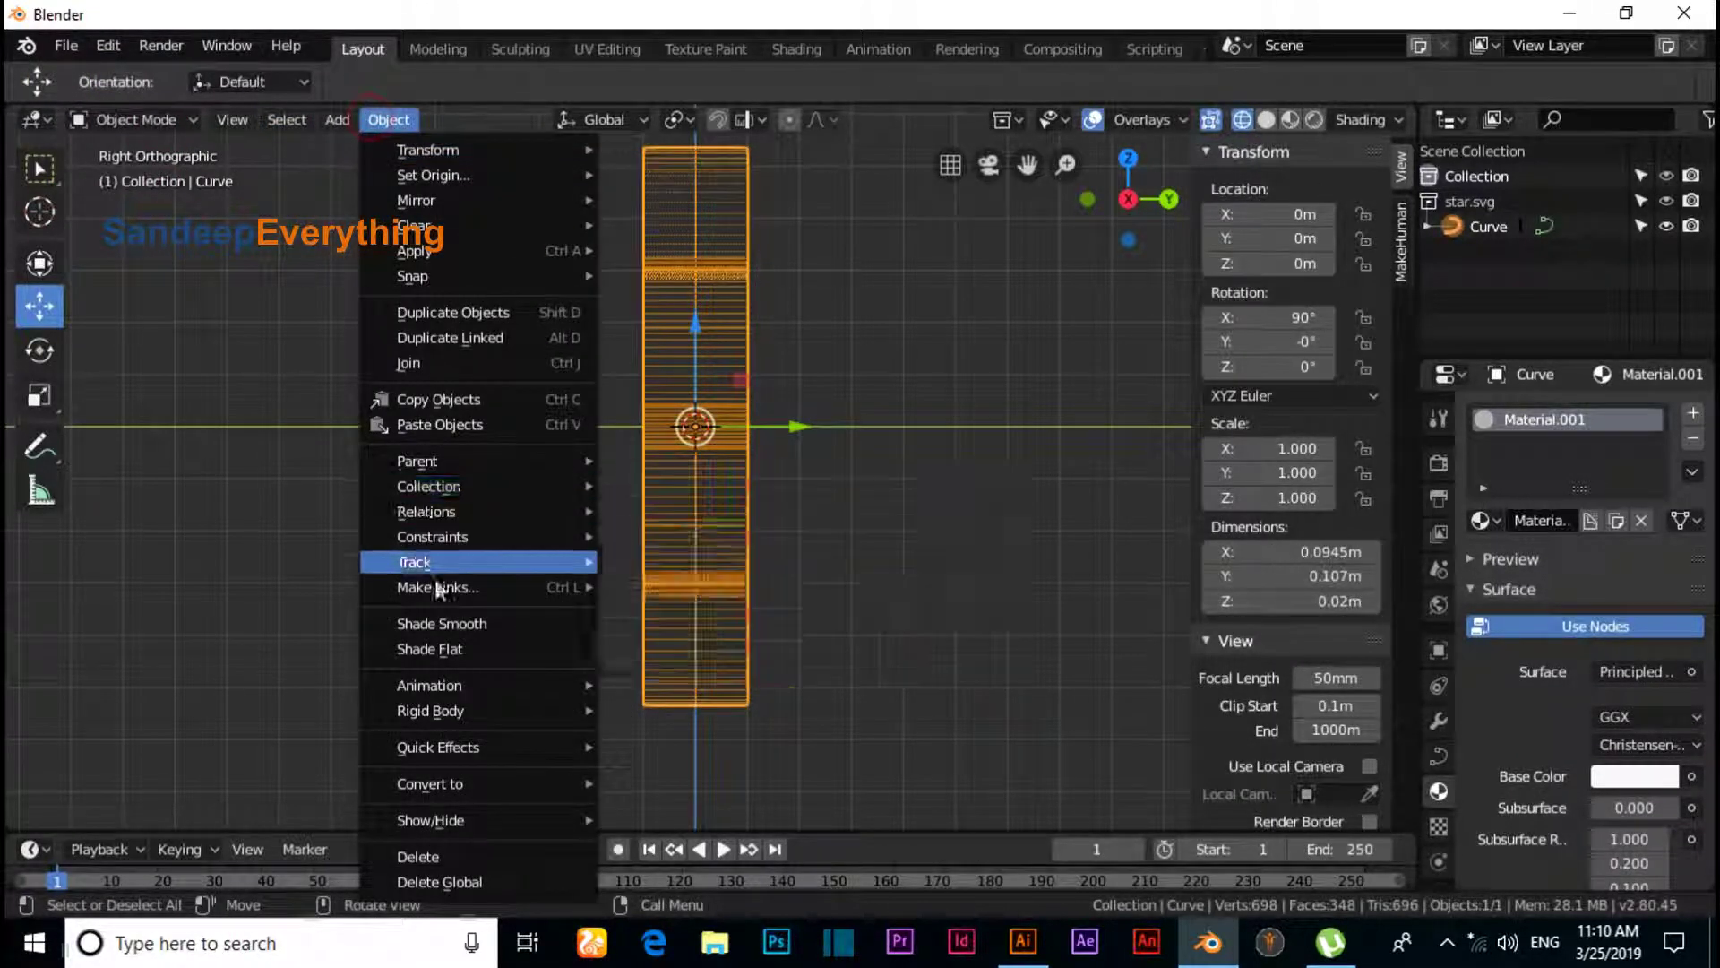
mouse_move(482, 785)
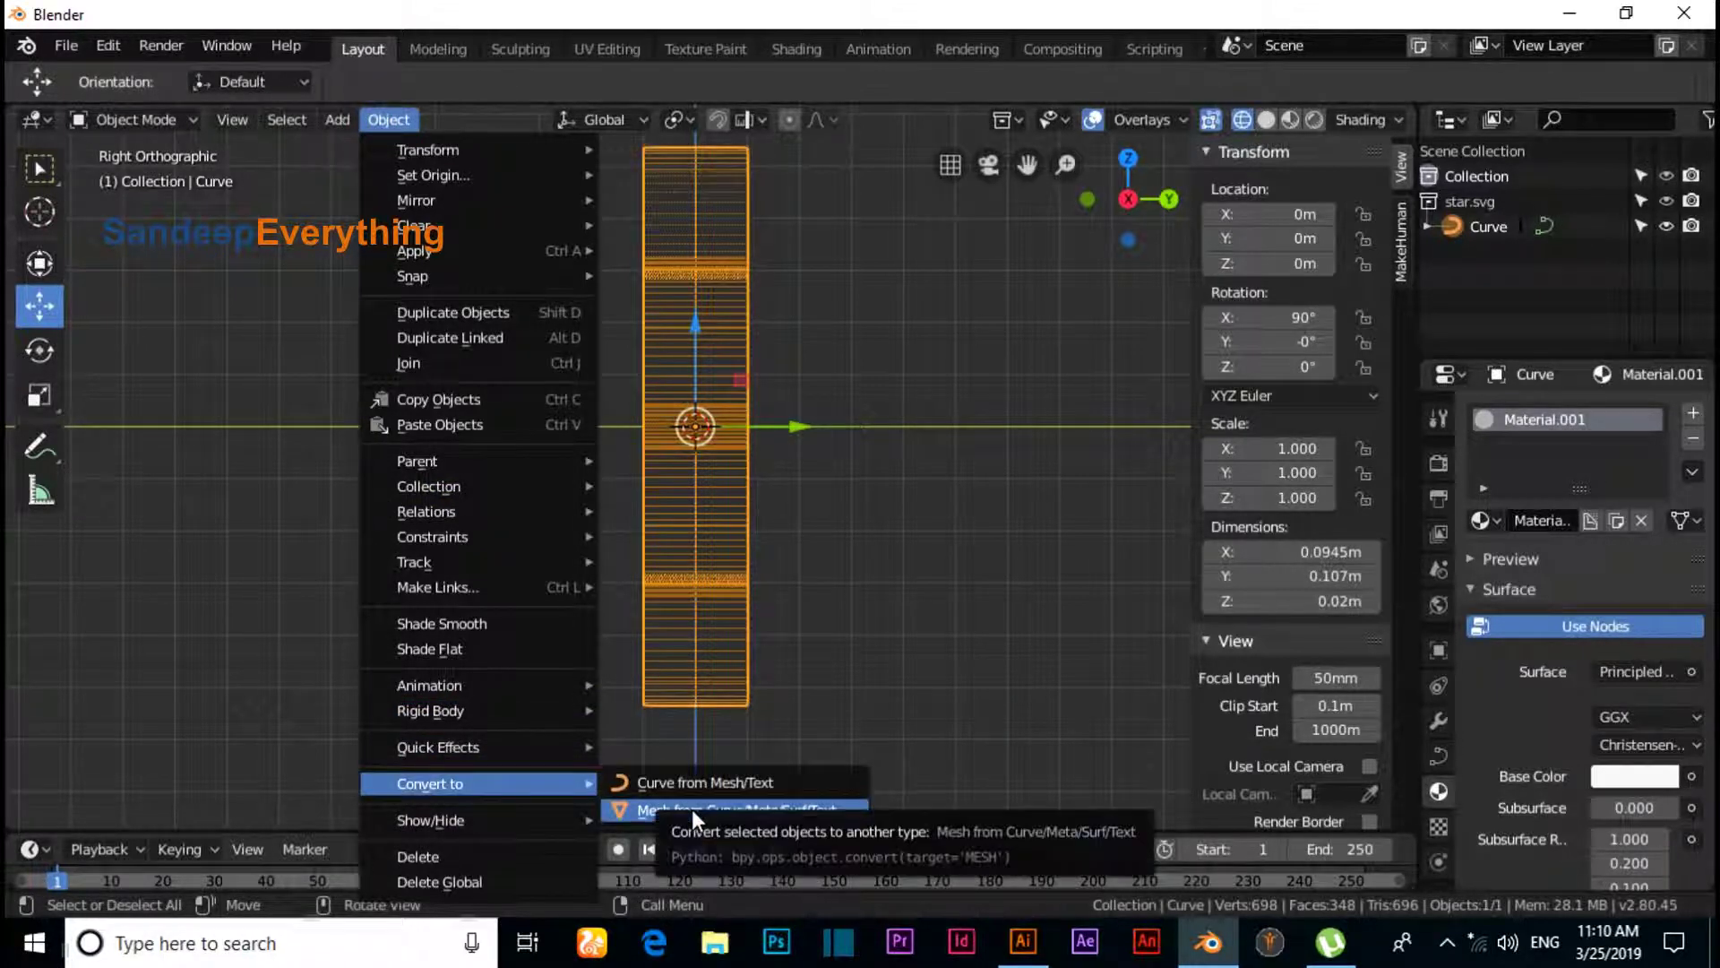
- Convert the star to a mesh and enter Edit Mode with edge selection
click(754, 809)
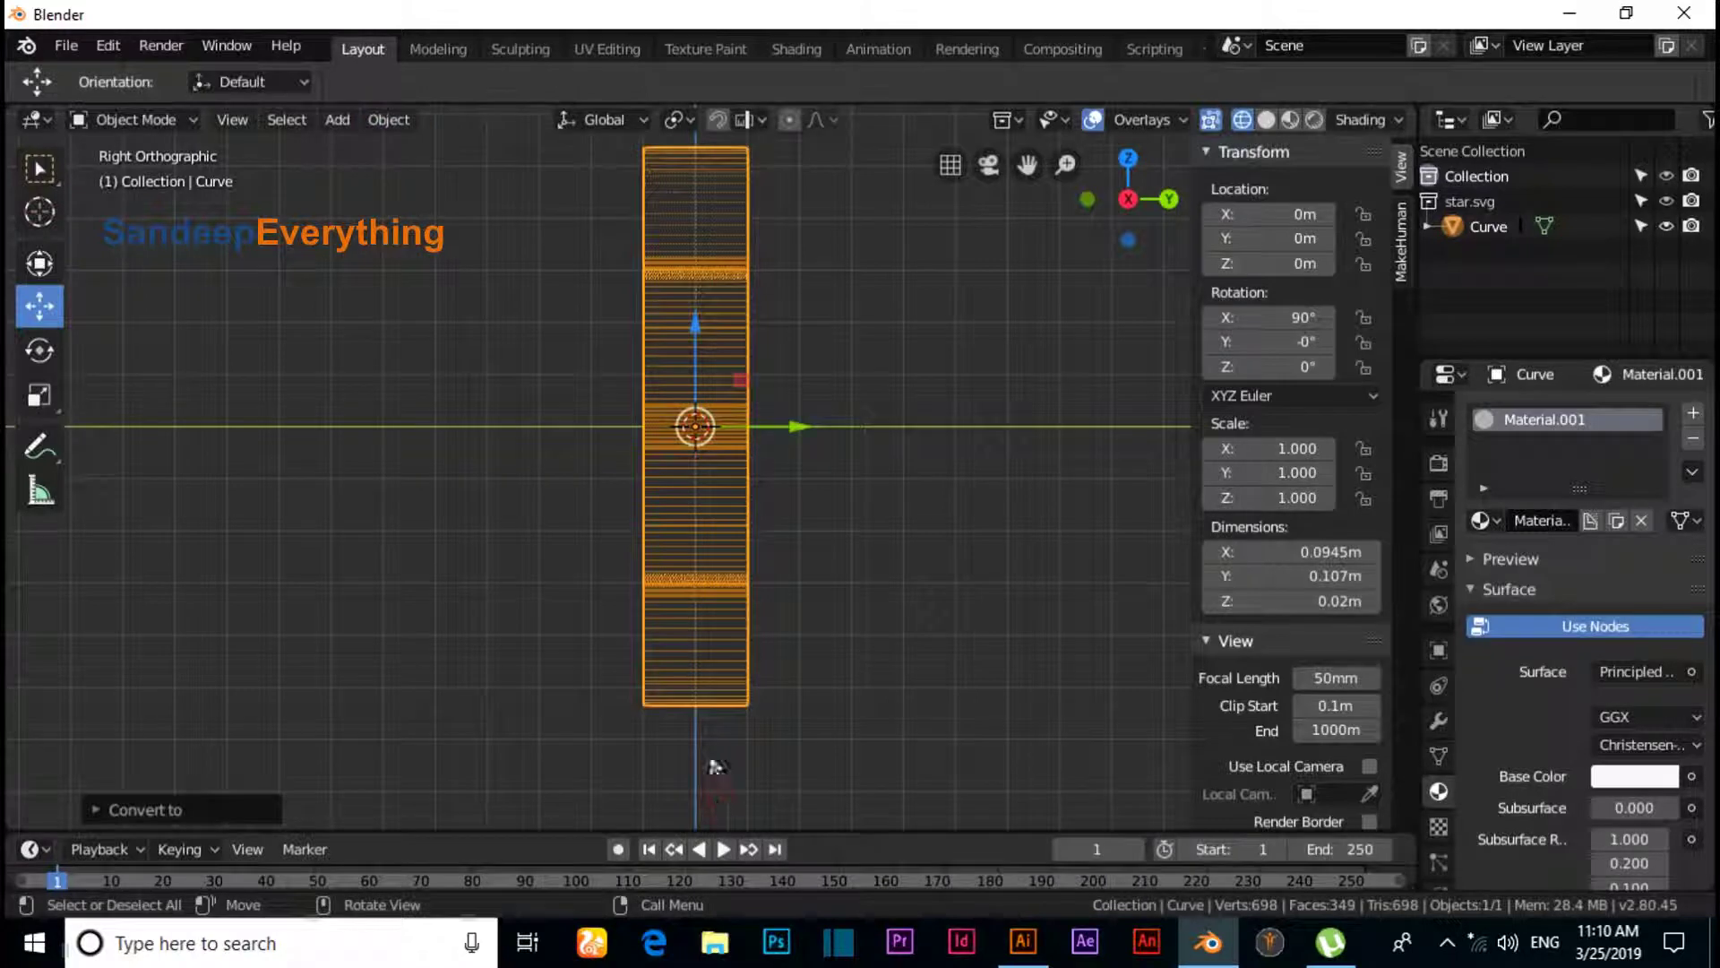
click(160, 123)
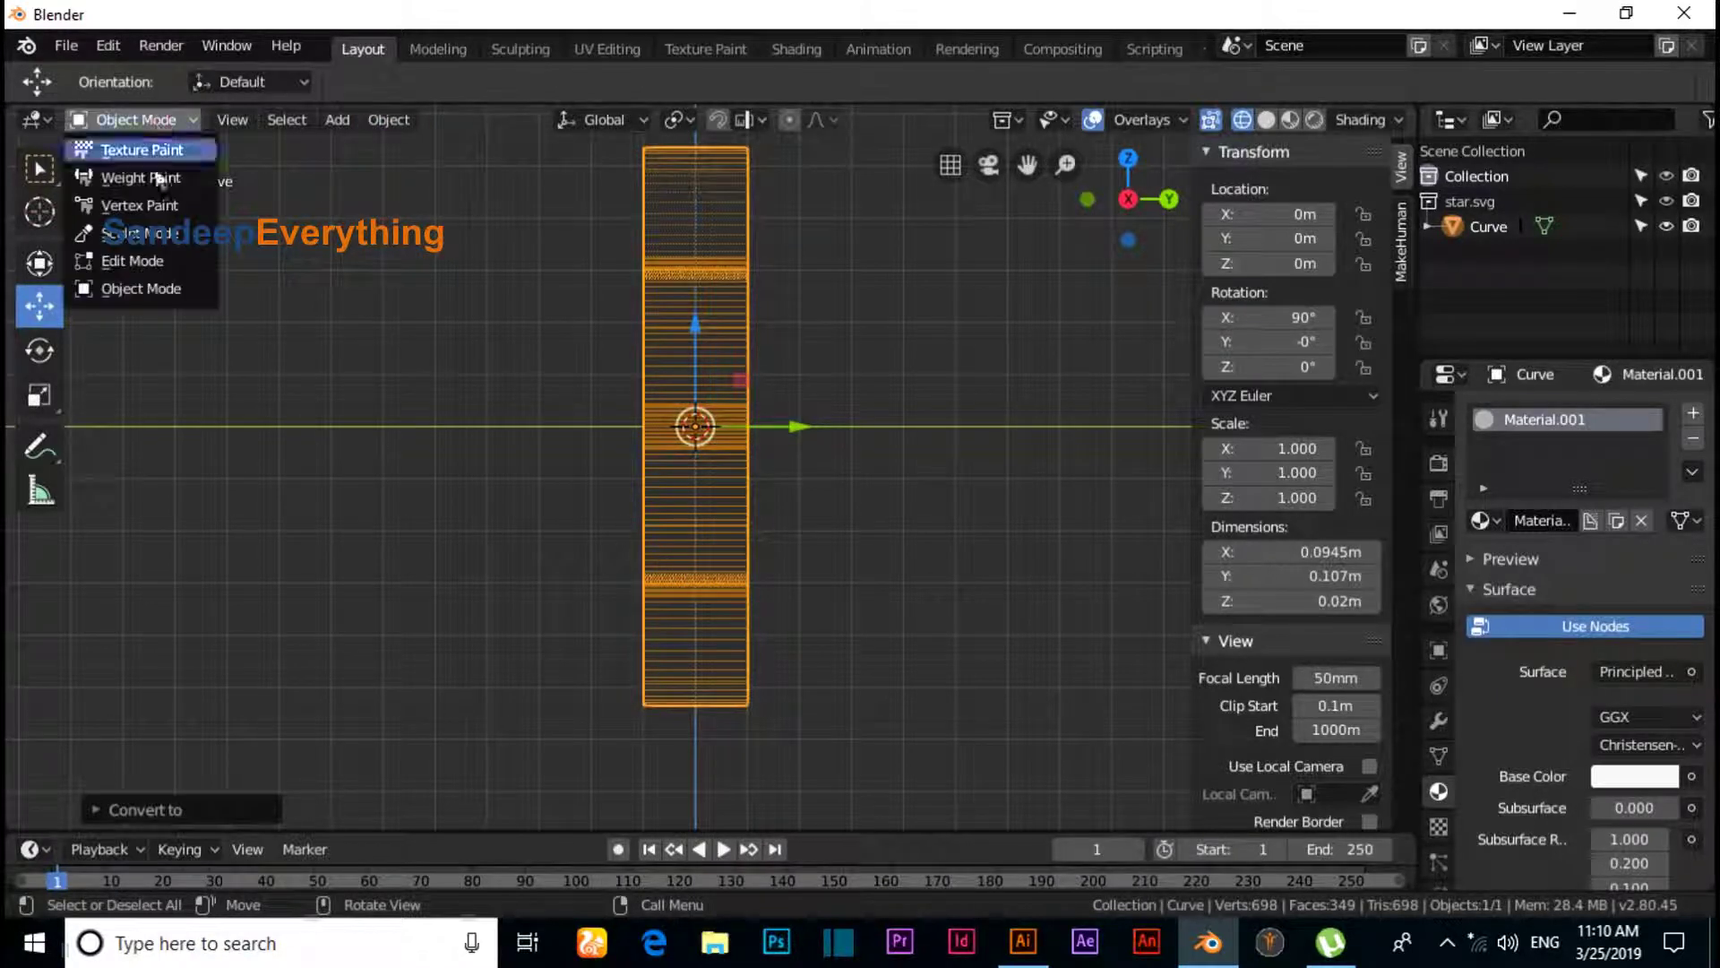
click(149, 259)
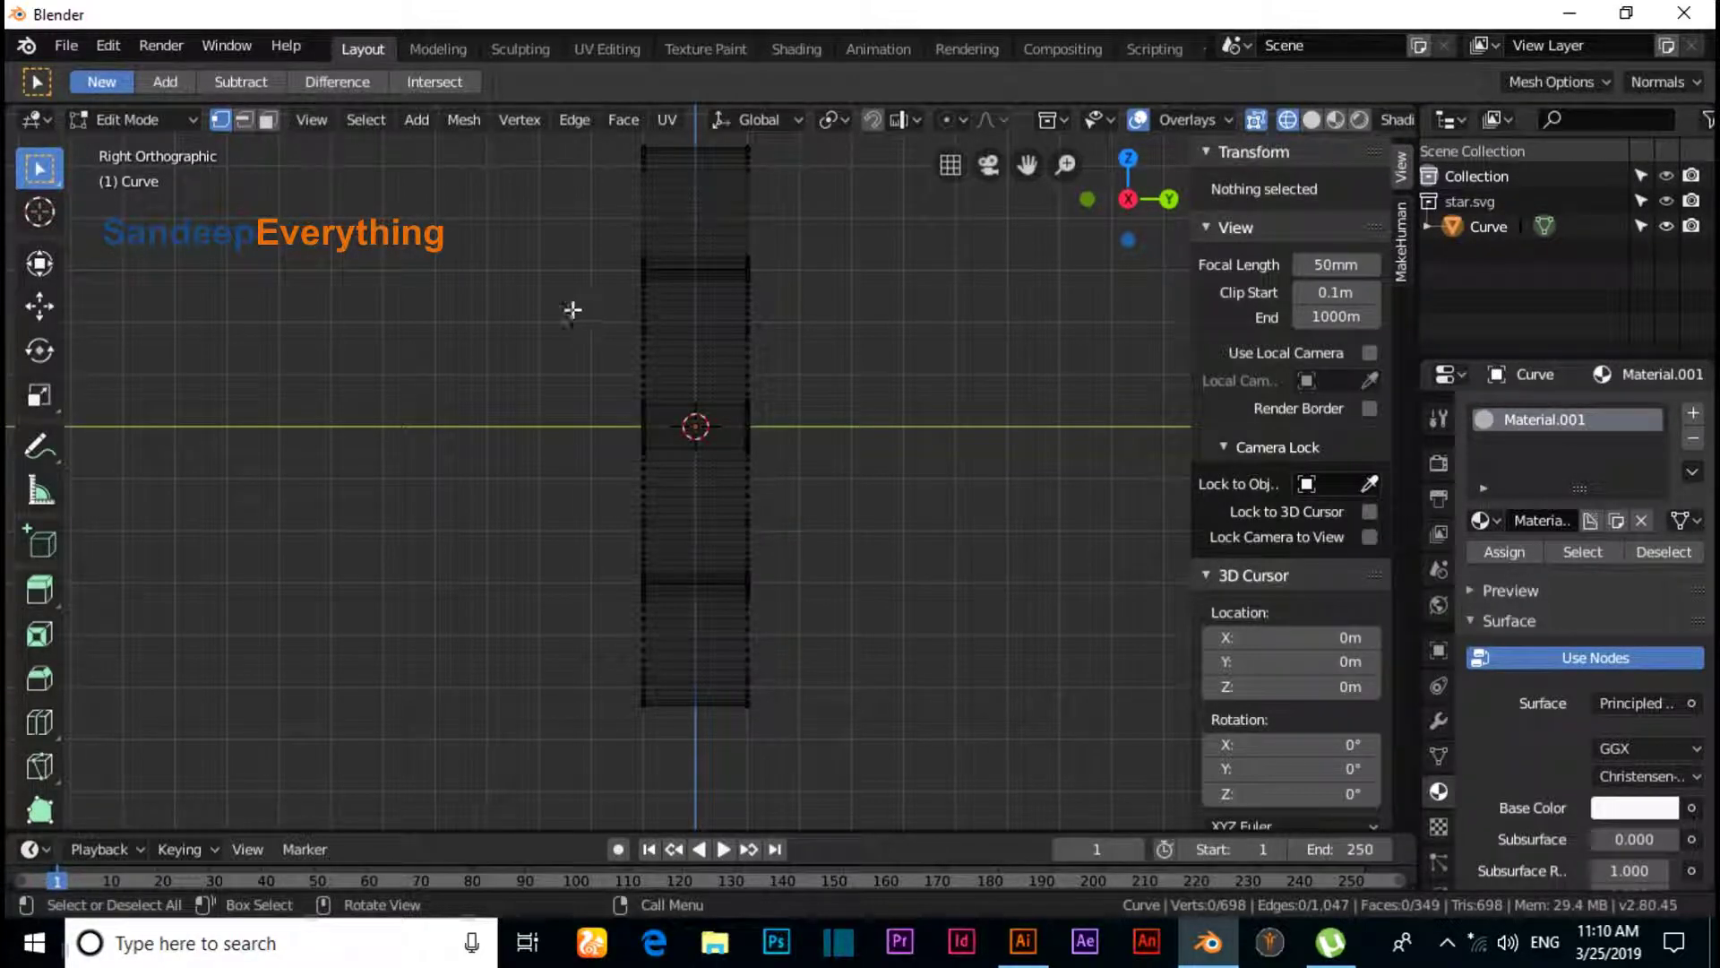
click(236, 121)
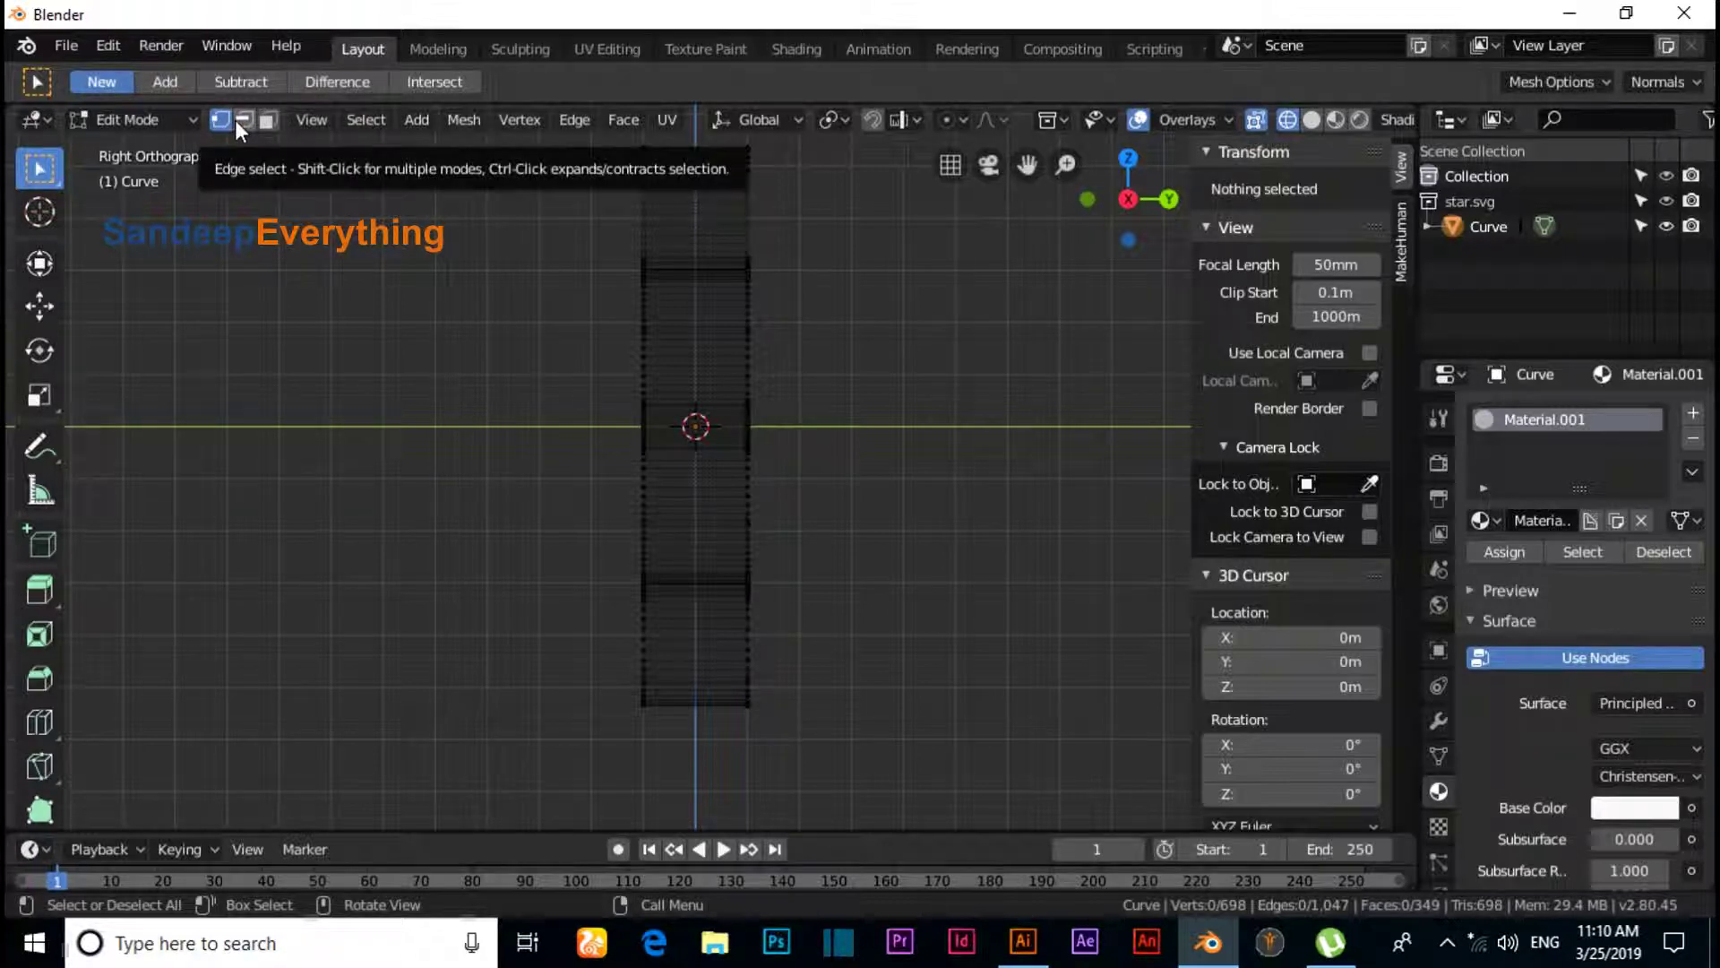
- Box-select the star's side boundary edges and fill a face across them with F
scroll(580, 280, down, 1)
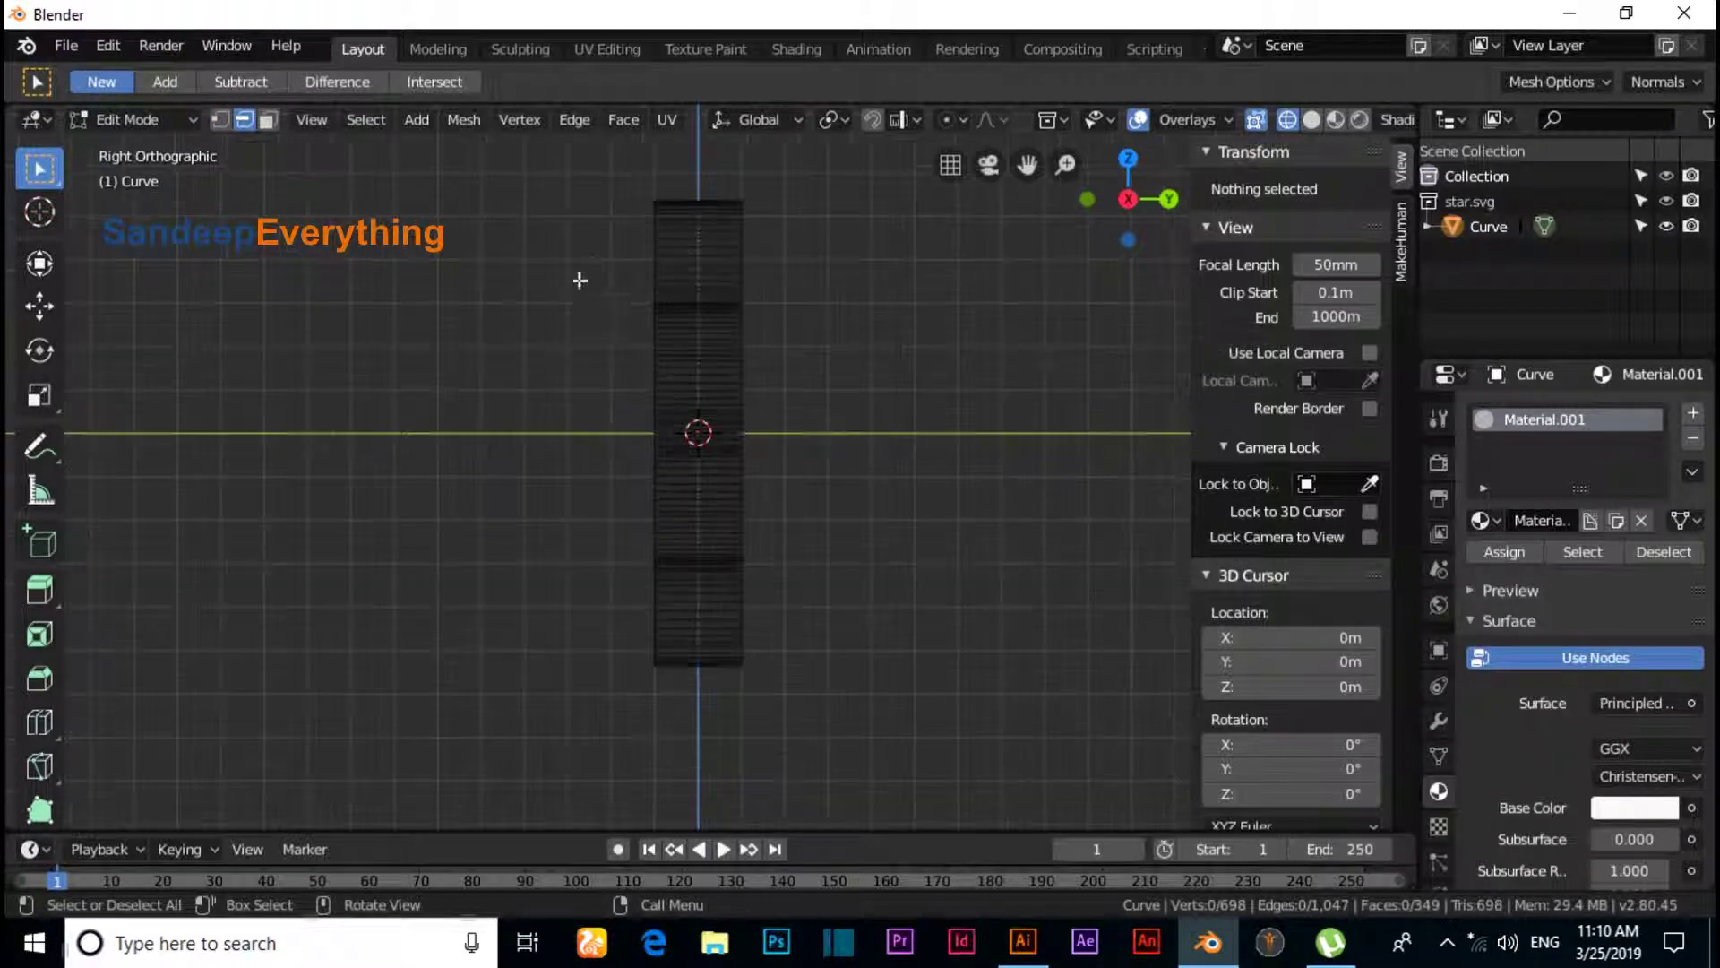
drag(625, 161, 658, 708)
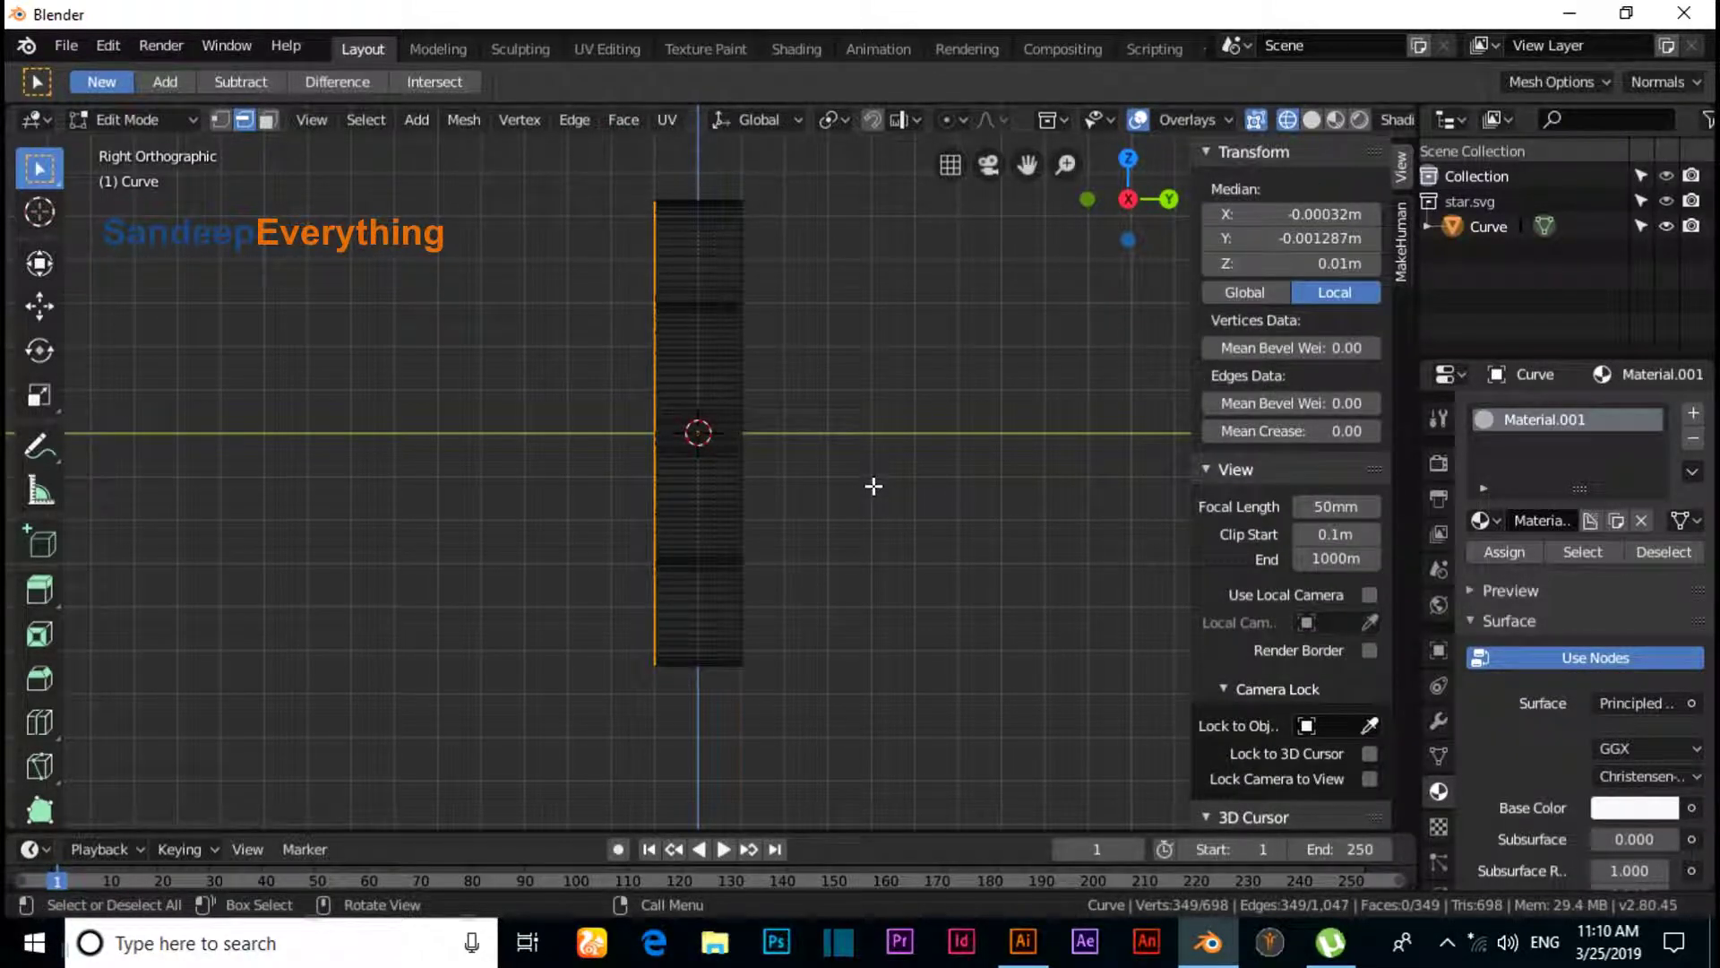
key(f)
click(893, 445)
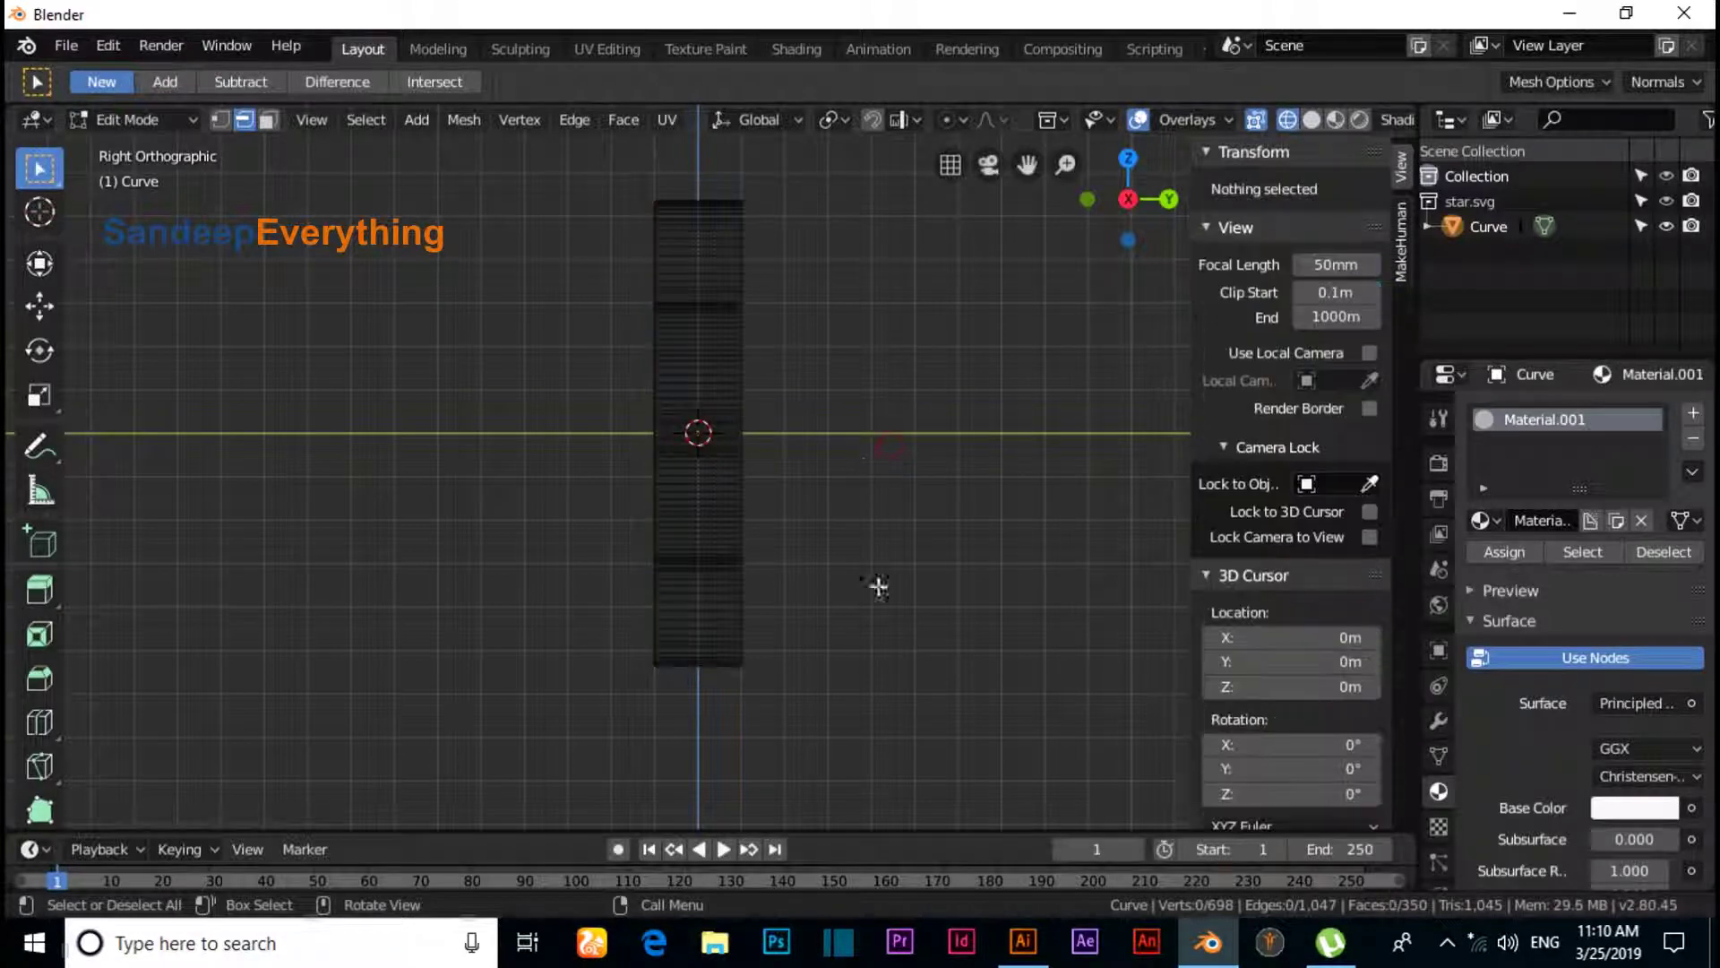
drag(792, 699, 737, 194)
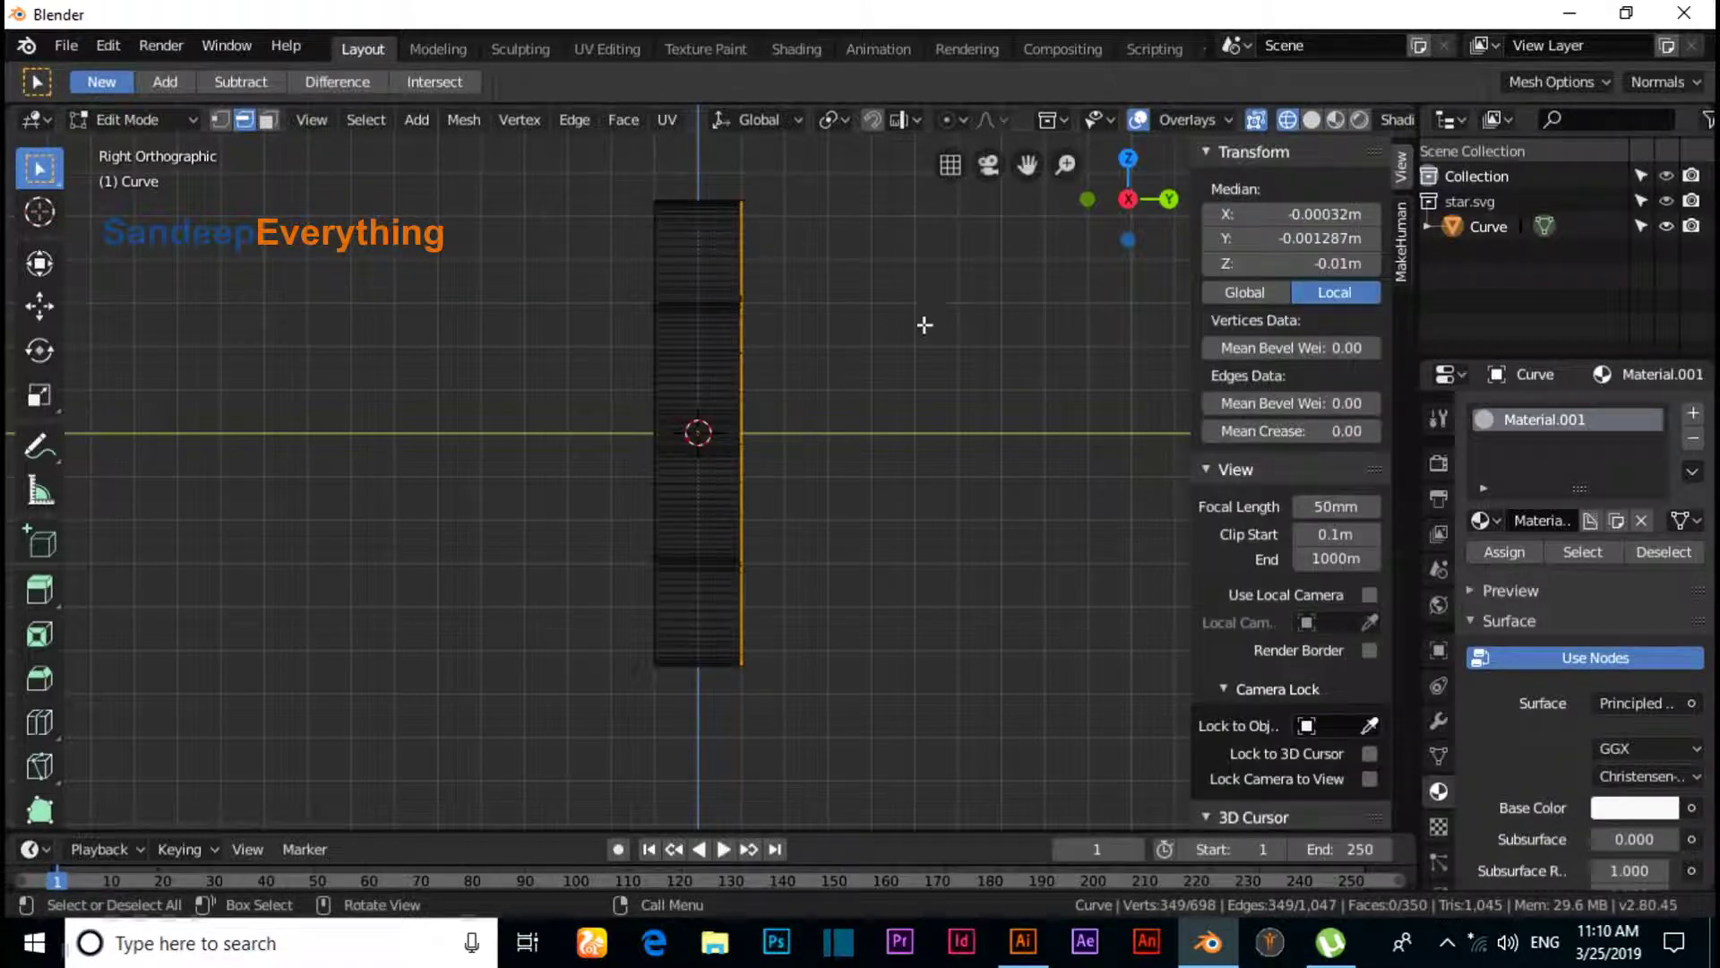
click(800, 586)
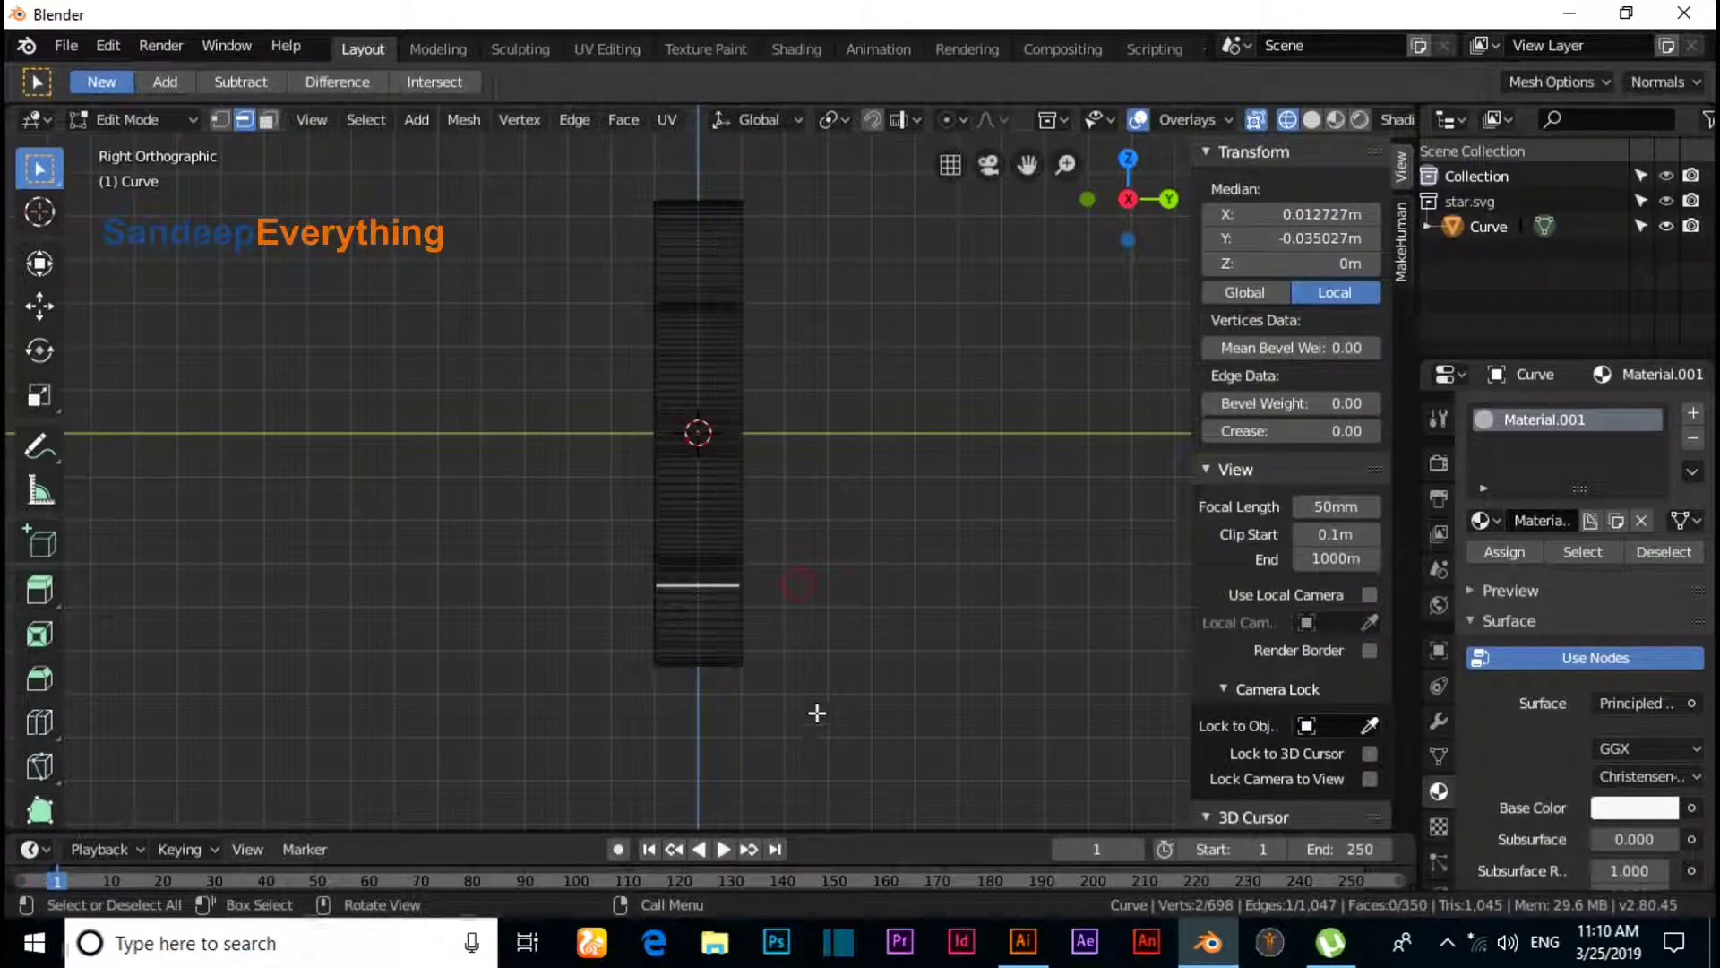
click(816, 713)
drag(811, 713, 737, 164)
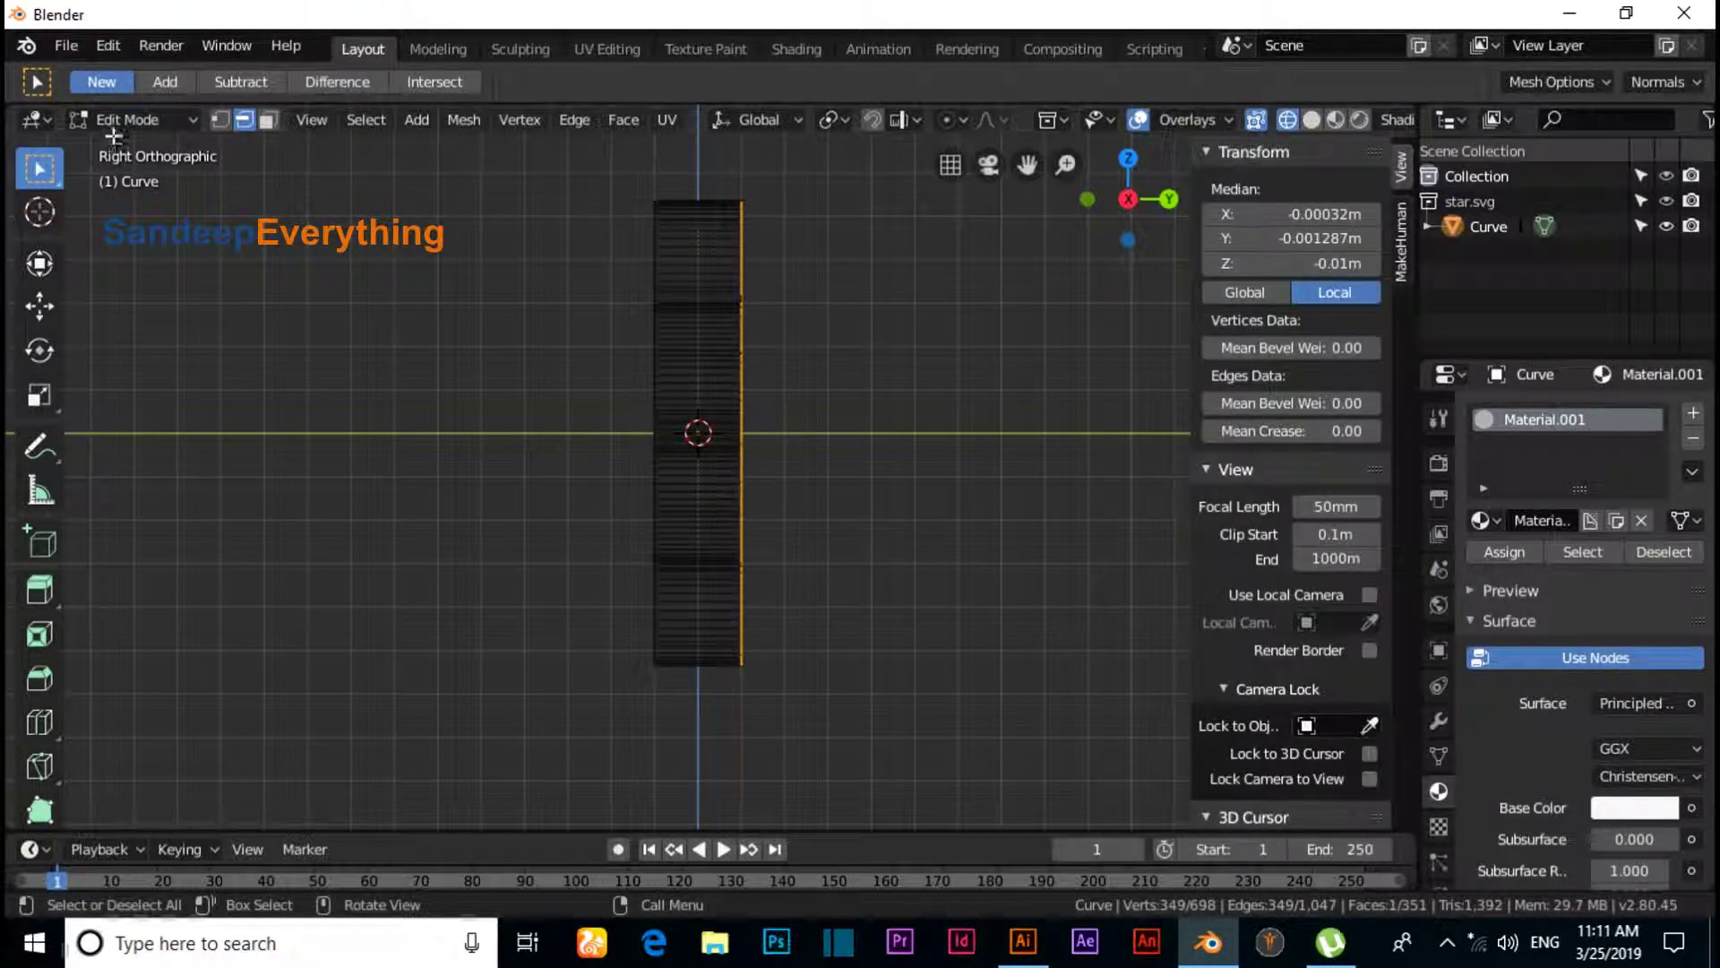
click(135, 120)
- Return to Object Mode, switch to Solid shading, and orbit to face the white star
click(140, 287)
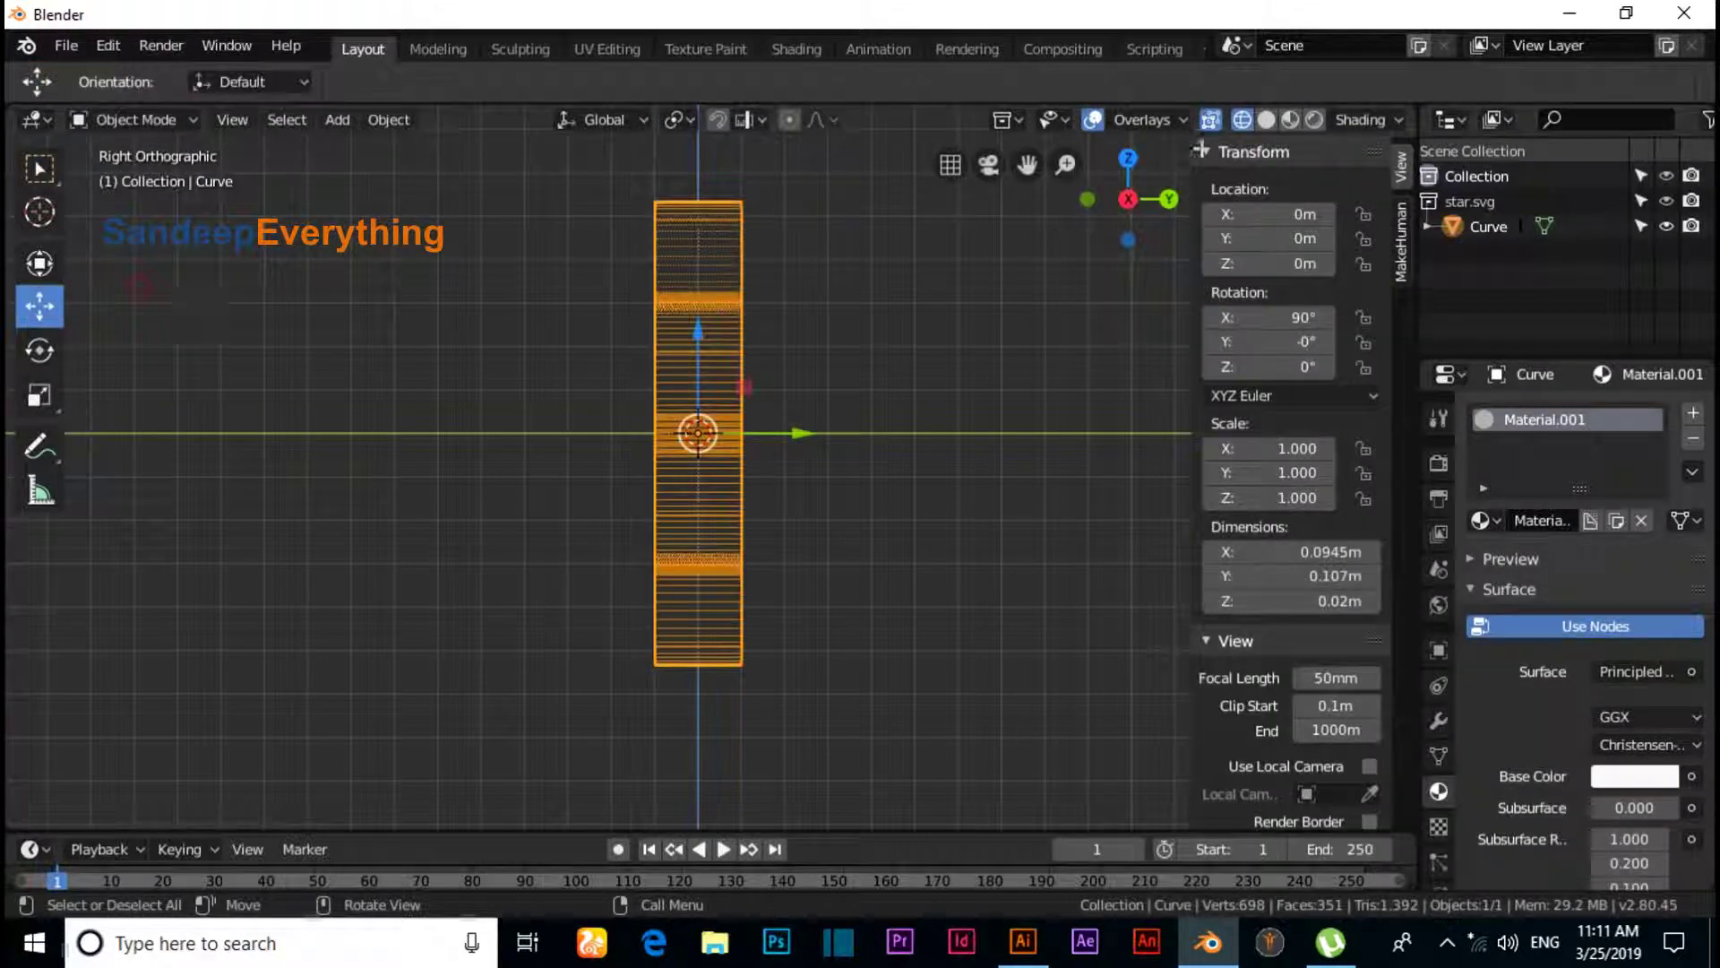
click(1266, 119)
middle_drag(905, 368, 927, 371)
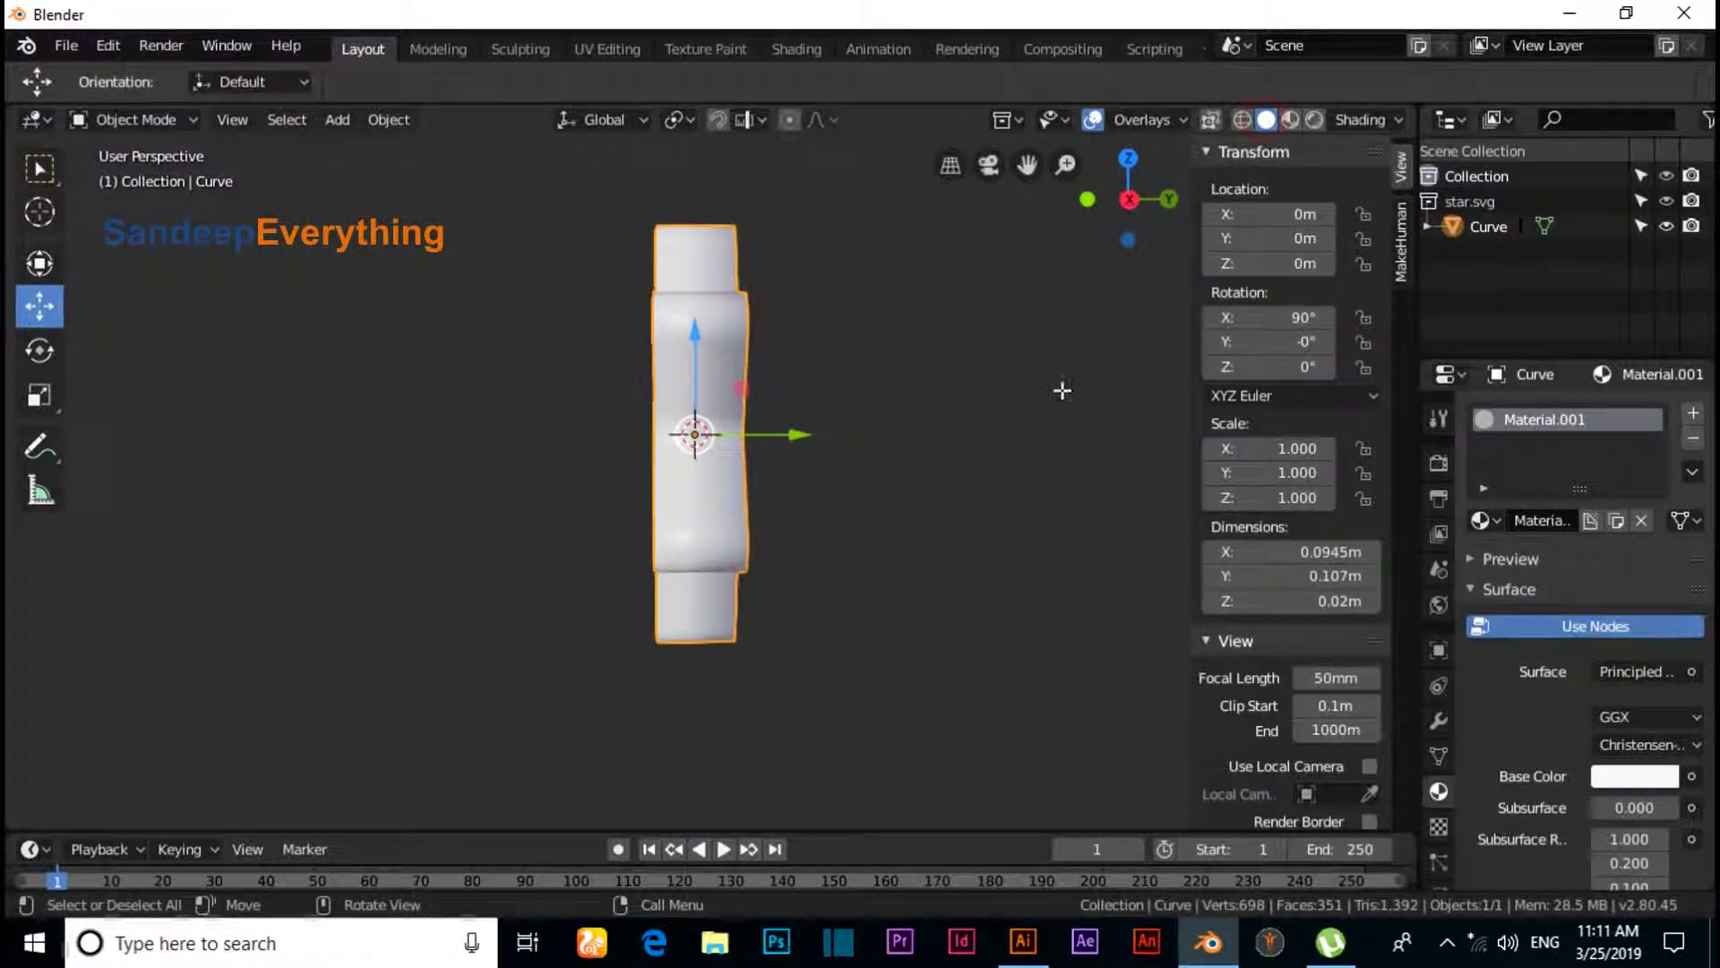
middle_drag(1060, 388, 863, 505)
scroll(650, 505, up, 2)
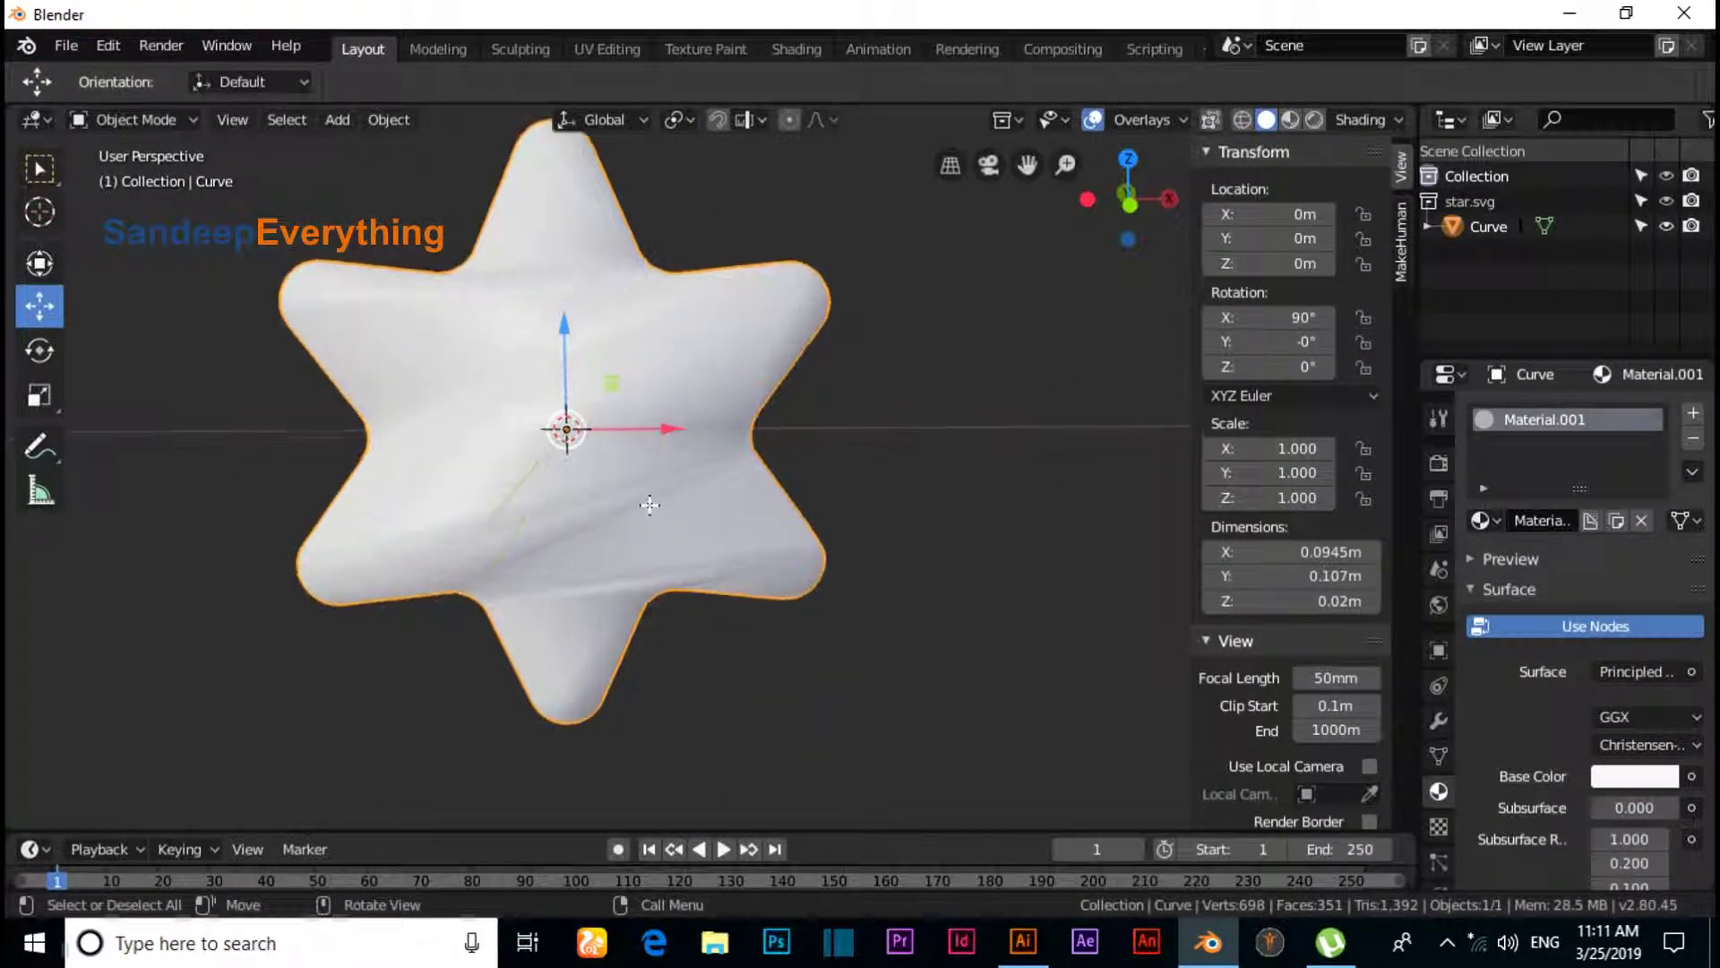
scroll(647, 502, down, 3)
scroll(646, 503, up, 1)
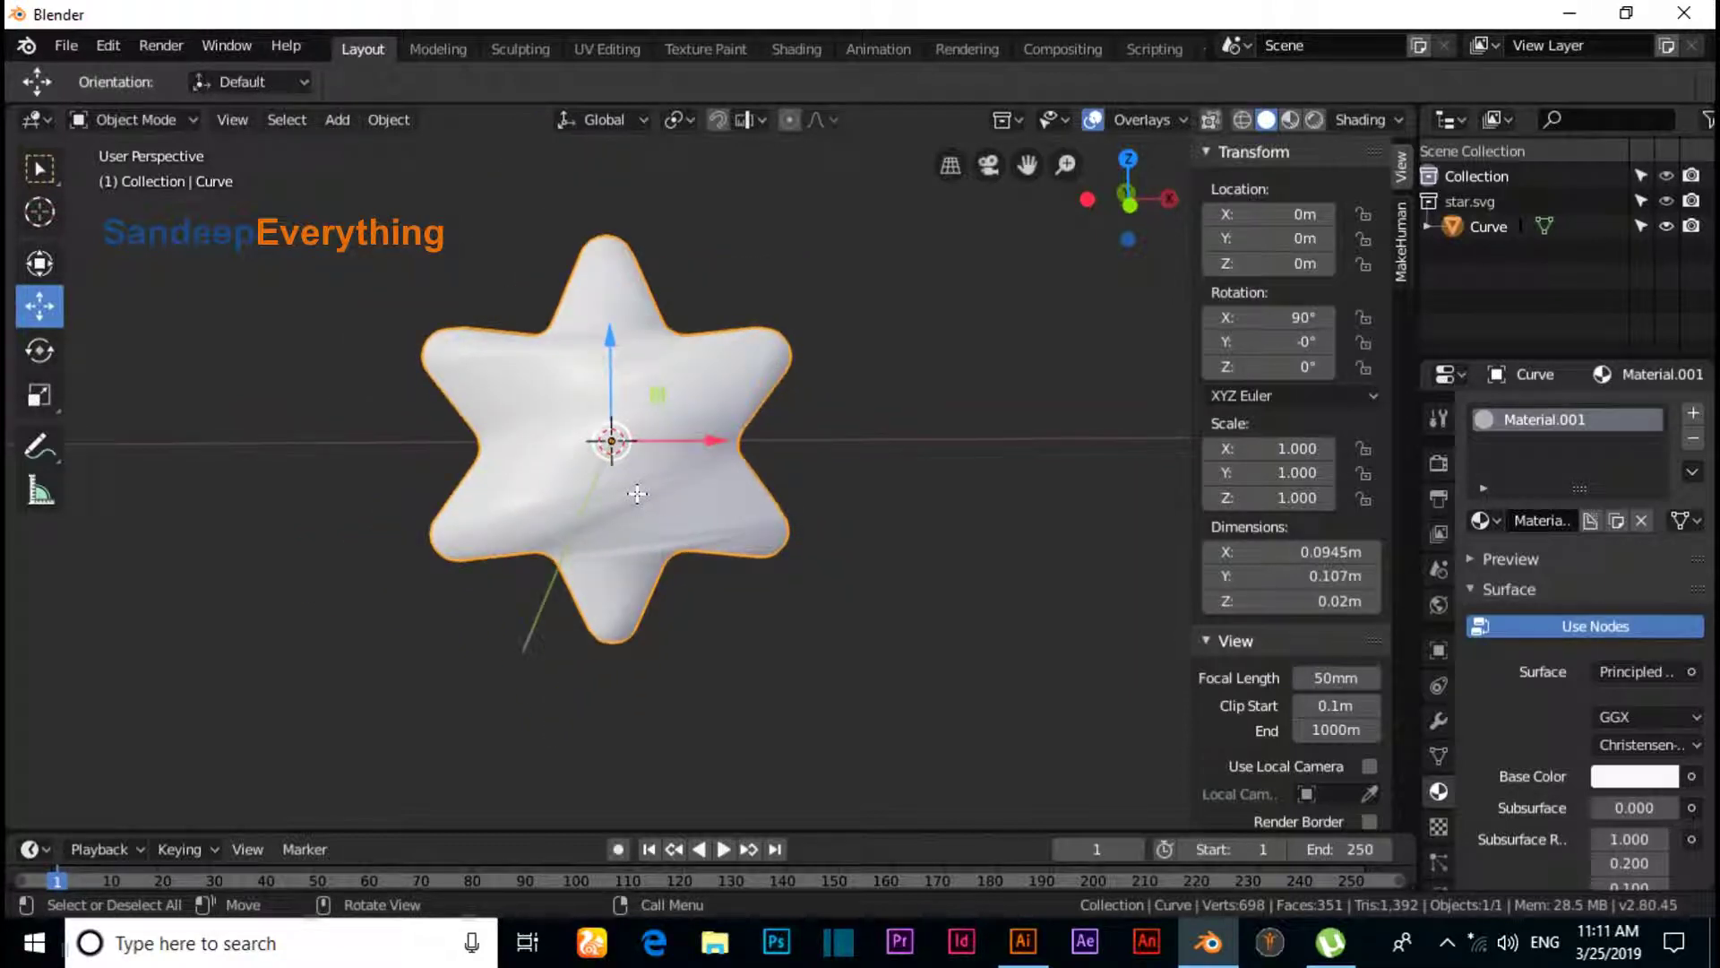
scroll(637, 494, down, 3)
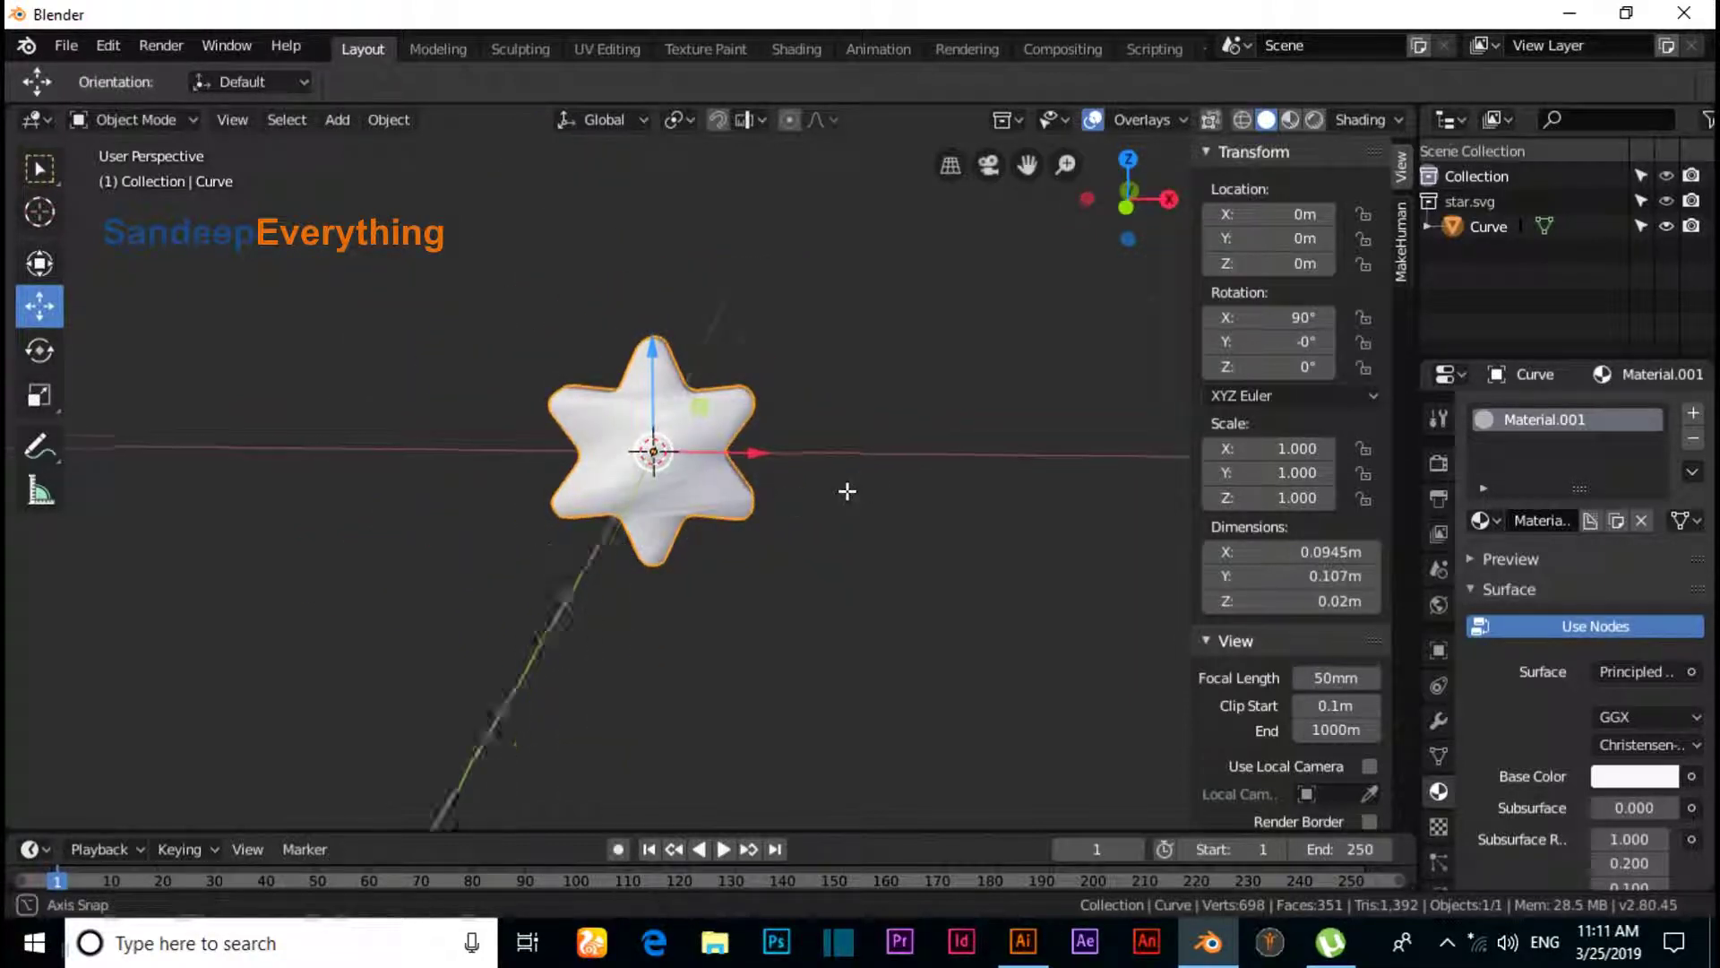
scroll(617, 453, up, 3)
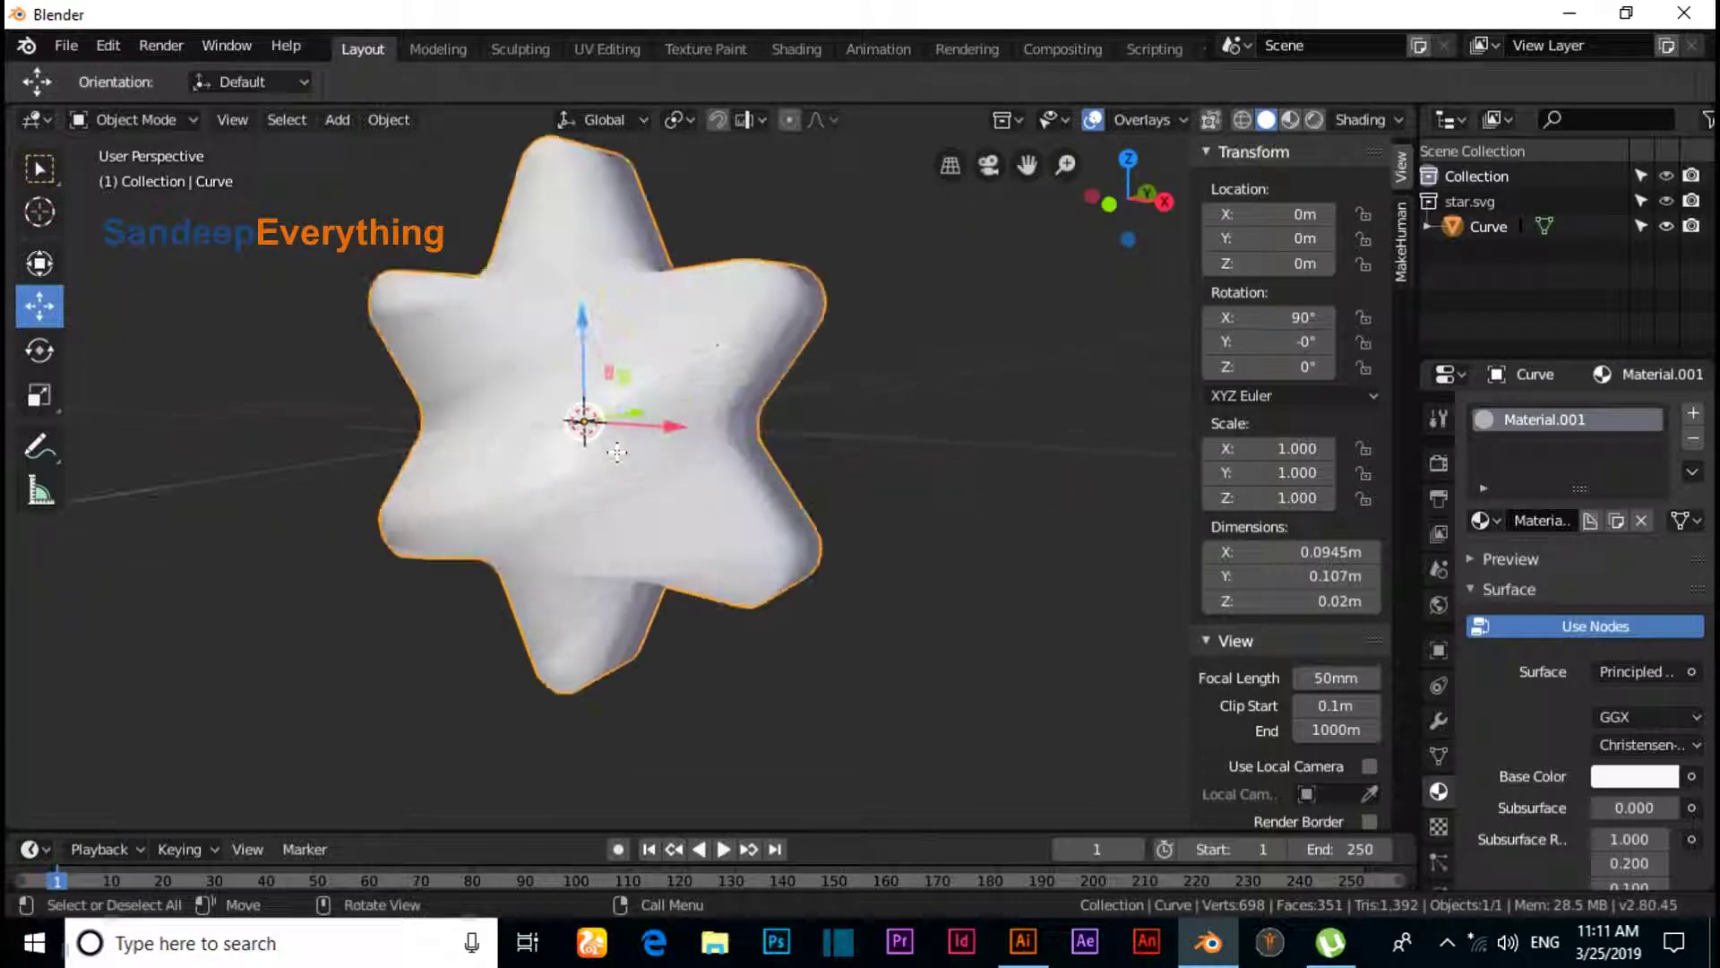